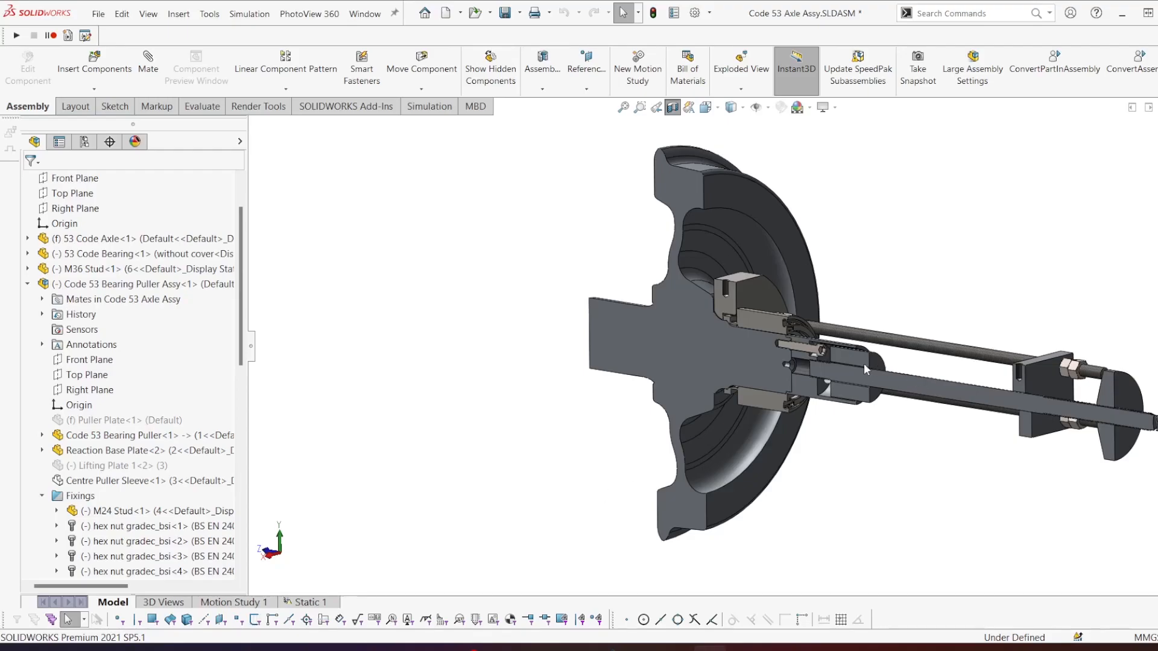
Examine the sectioned axle assembly around the bearing, the centre puller sleeve and the long puller studs.
scroll(832, 359, down, 2)
scroll(831, 411, down, 1)
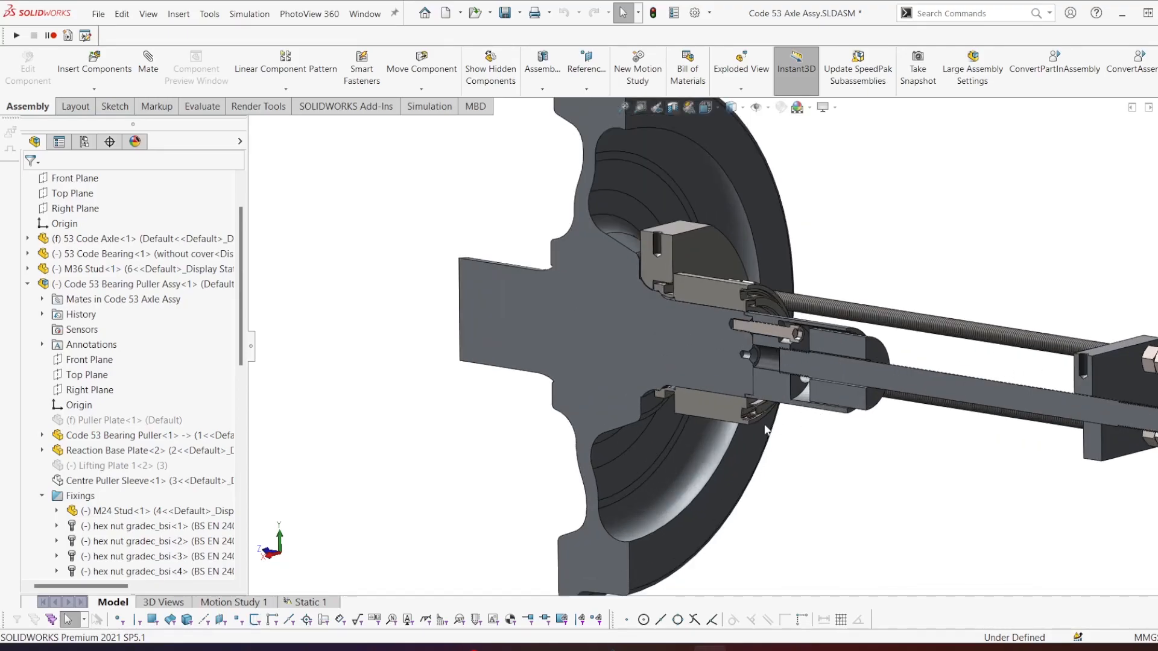
scroll(766, 427, down, 2)
middle_drag(765, 426, 794, 412)
scroll(795, 415, up, 4)
scroll(792, 308, down, 2)
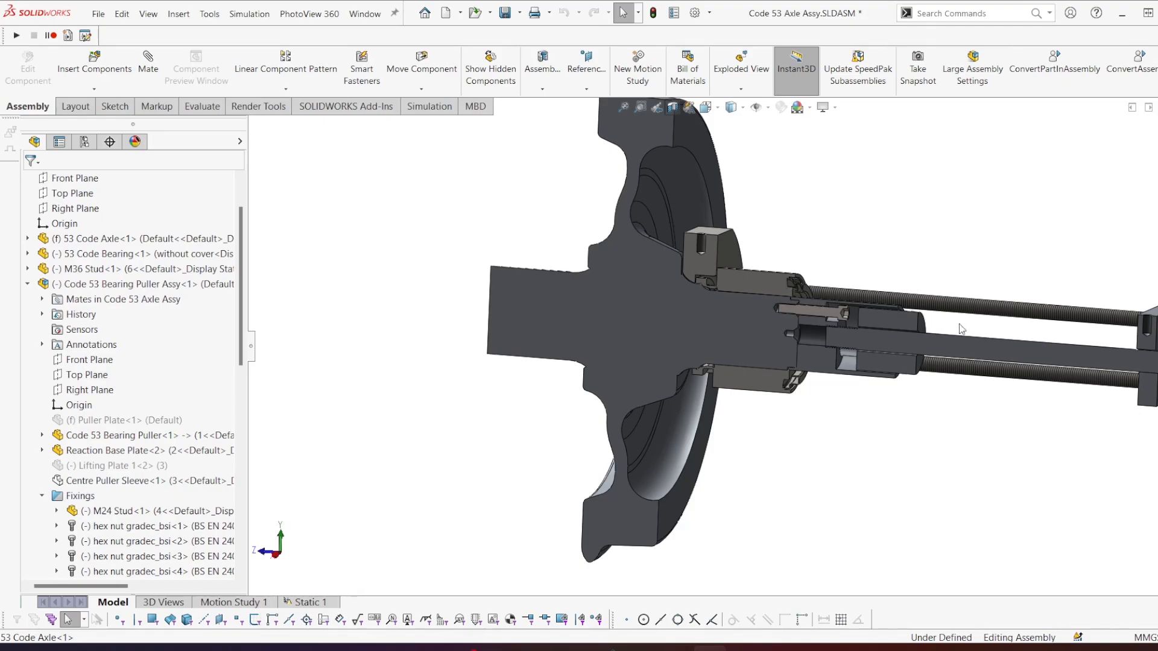
middle_drag(889, 328, 954, 400)
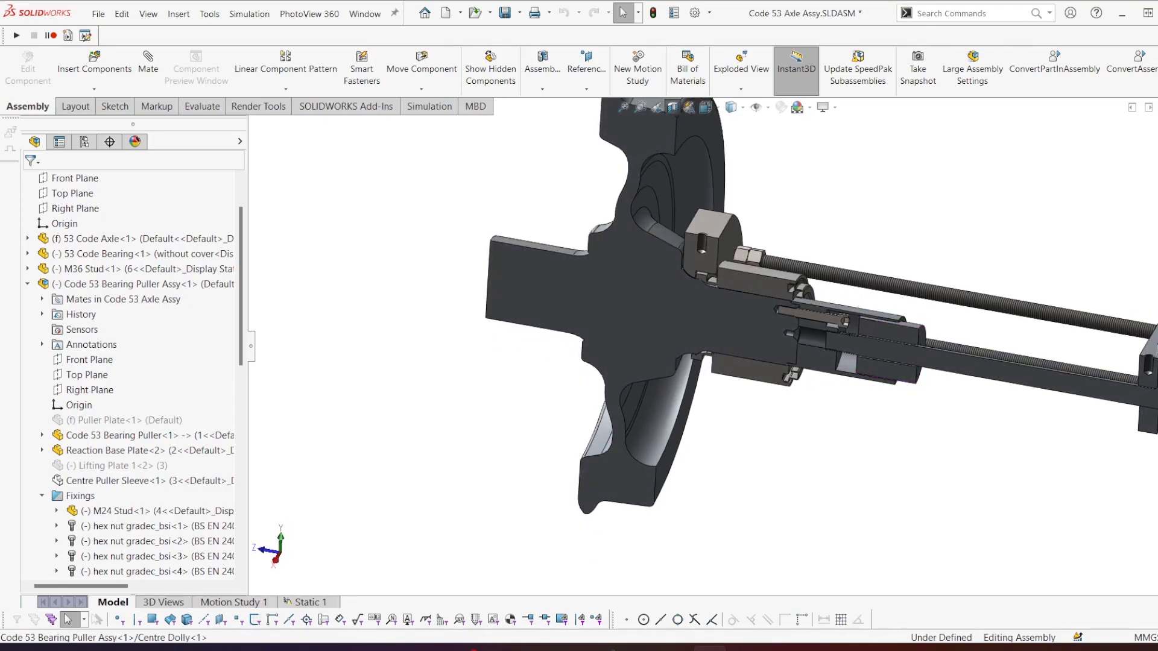
Inspect the reaction base plate at the outer end of the studs, picking its top and front faces to point it out.
right_click(1141, 350)
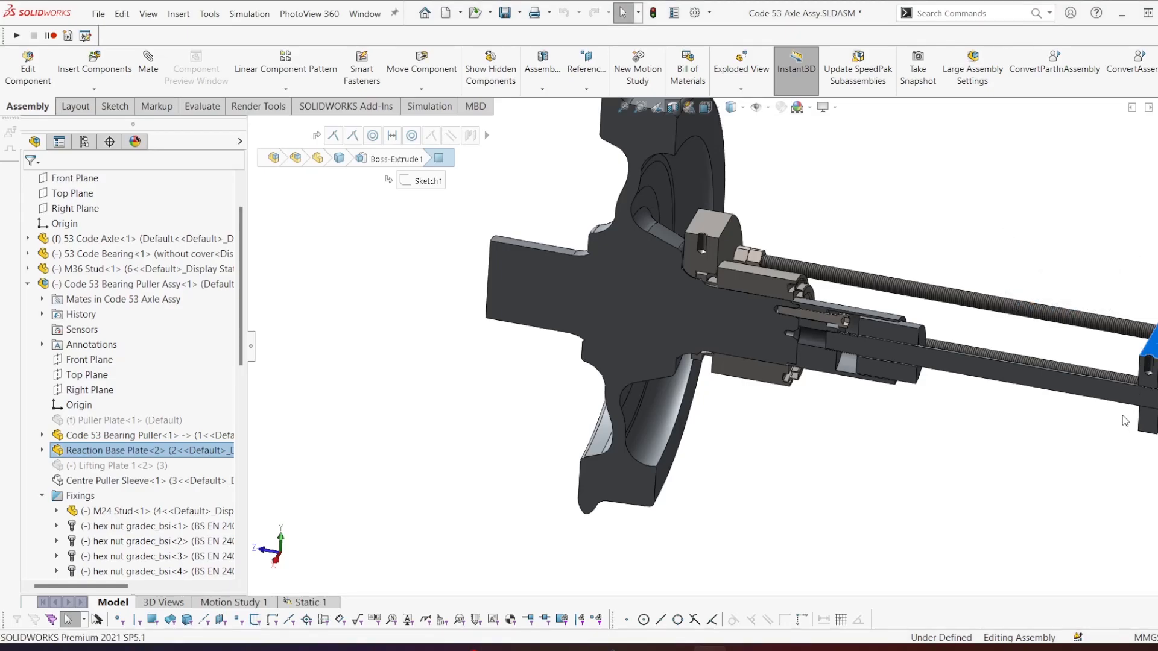
middle_drag(1066, 406, 1078, 385)
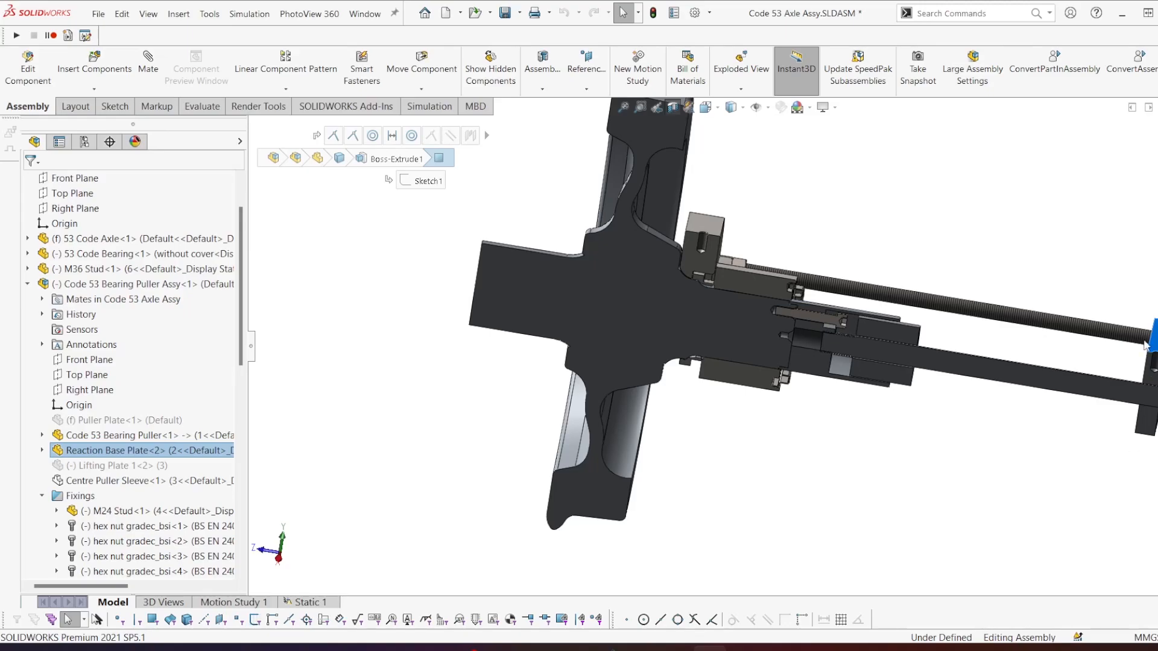
middle_drag(703, 565, 732, 556)
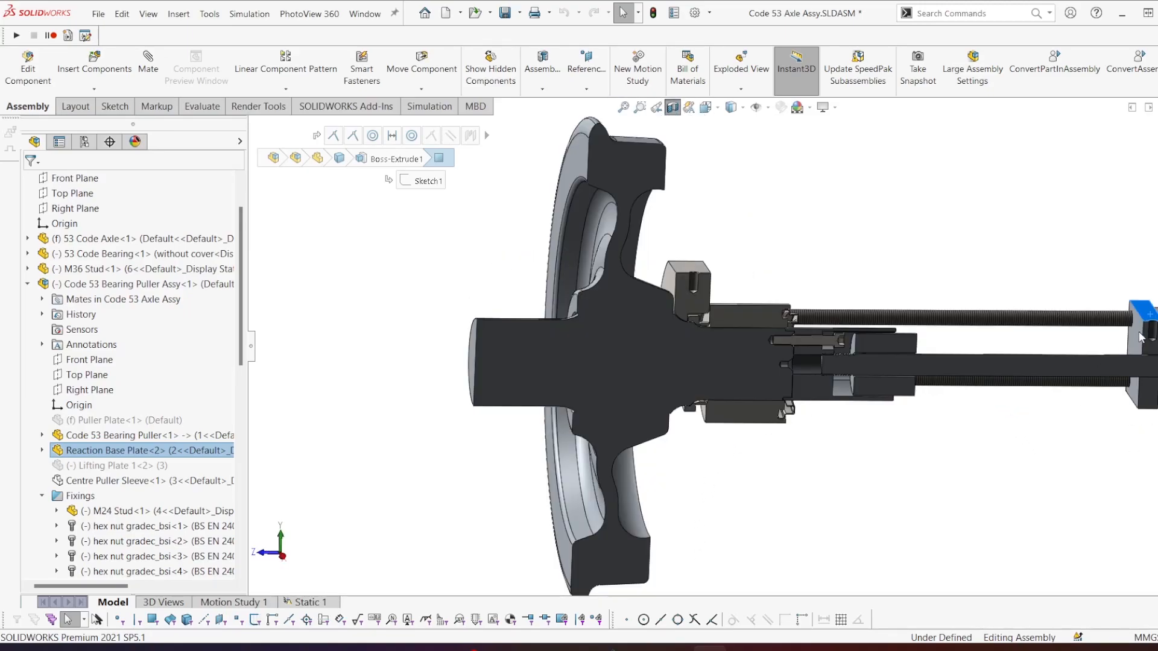
click(1139, 312)
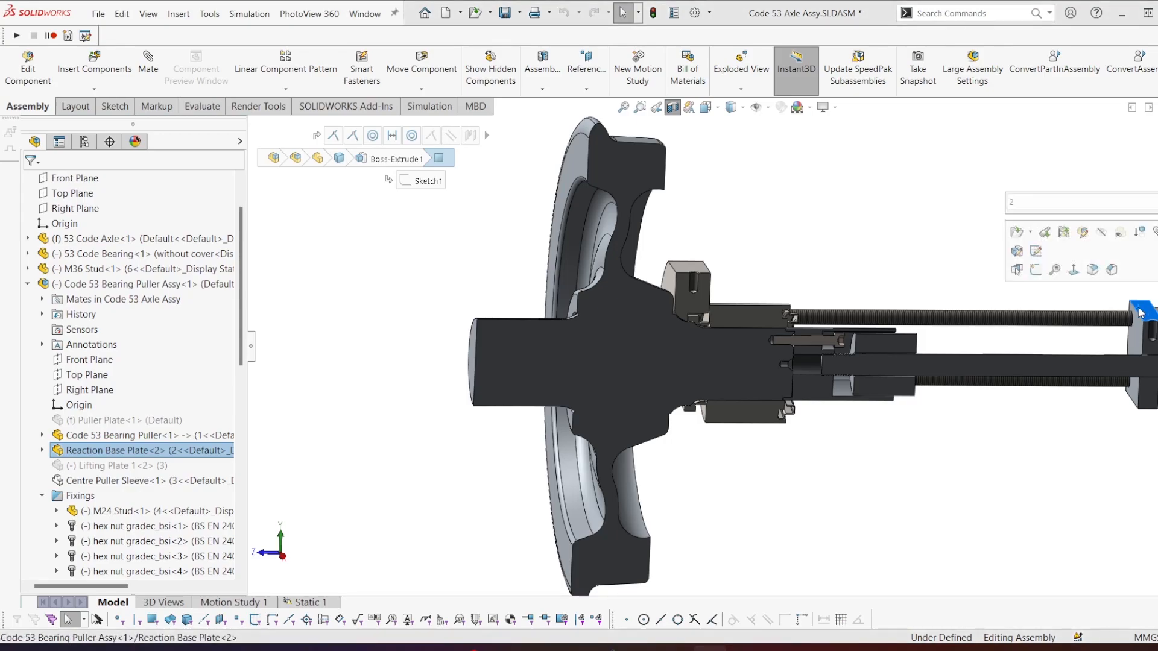
click(1141, 338)
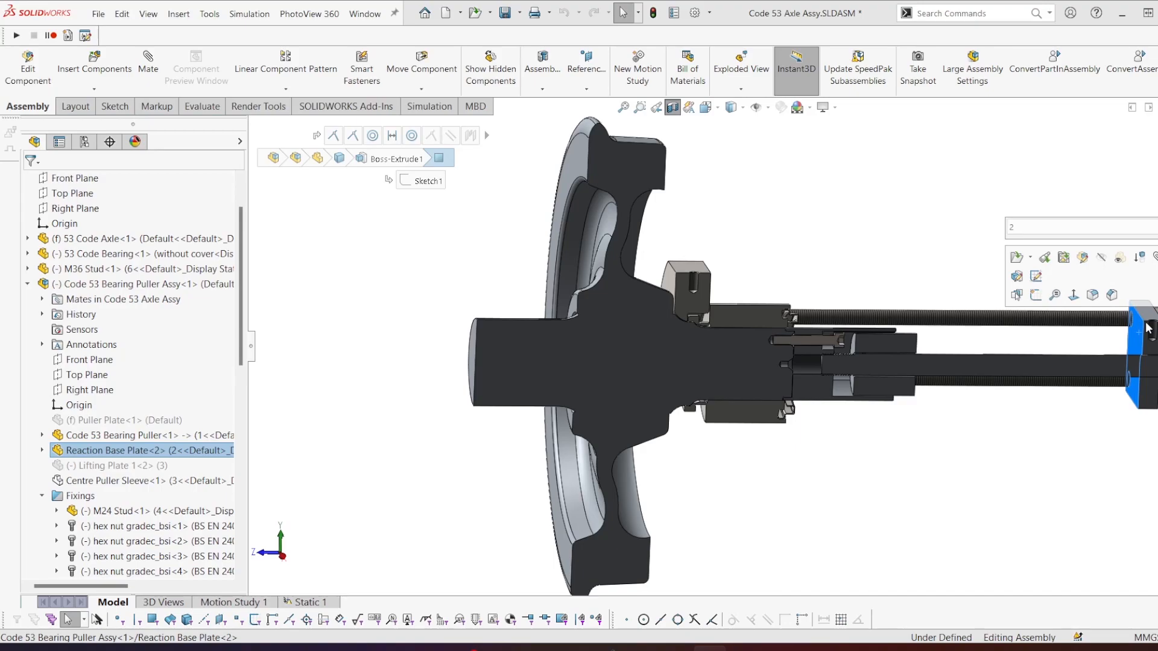
middle_drag(1141, 331, 1116, 332)
click(1101, 346)
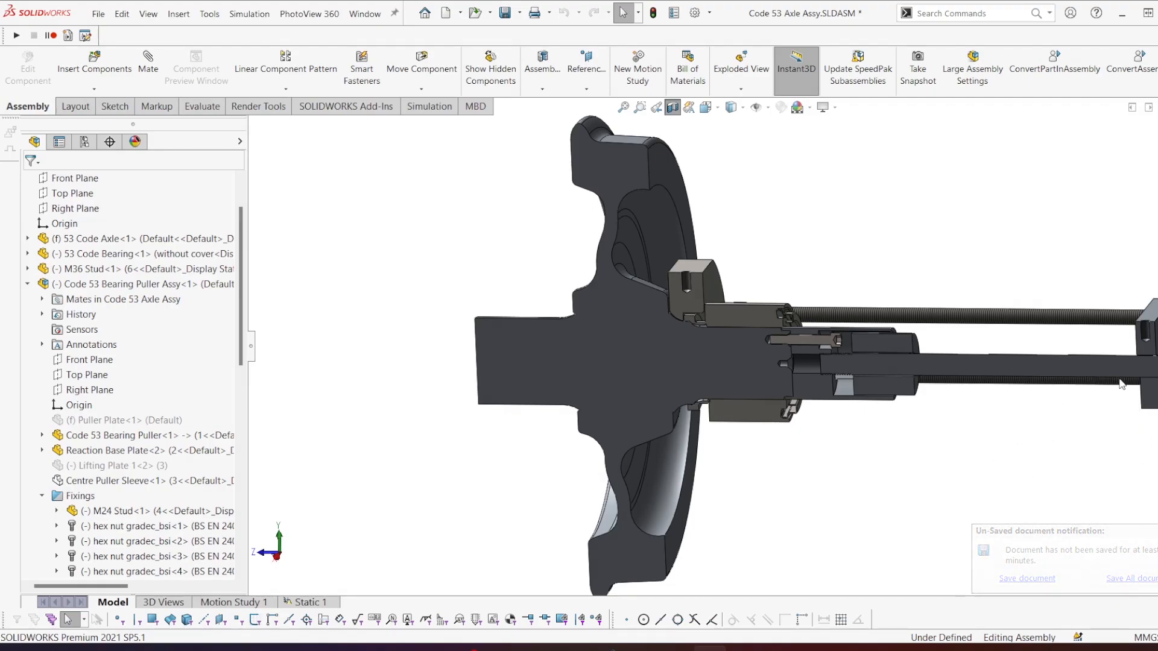
Switch to the Reaction Base Plate part and activate the configuration of its Initial Condition study.
scroll(1154, 338, down, 3)
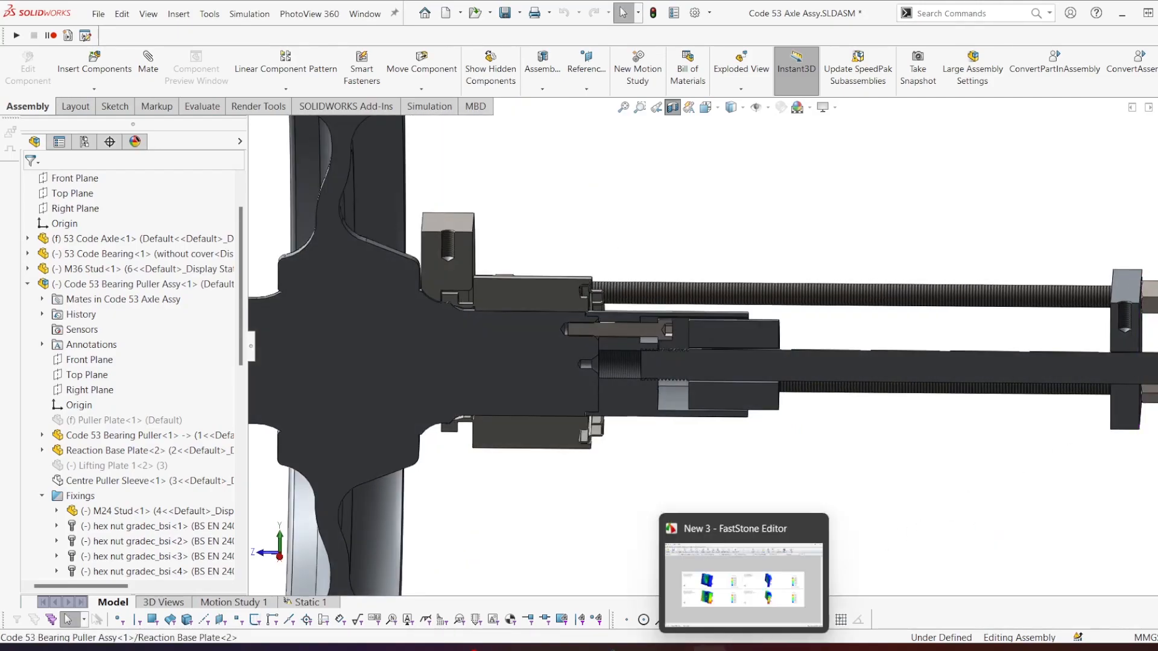
mouse_move(772, 648)
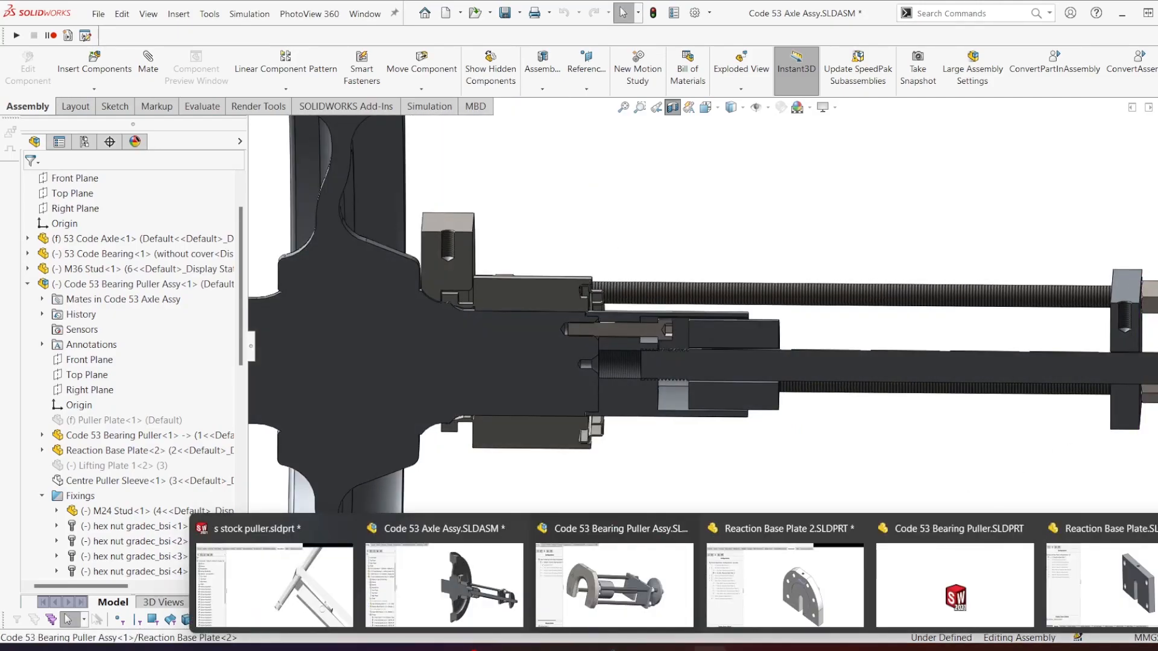
click(1118, 588)
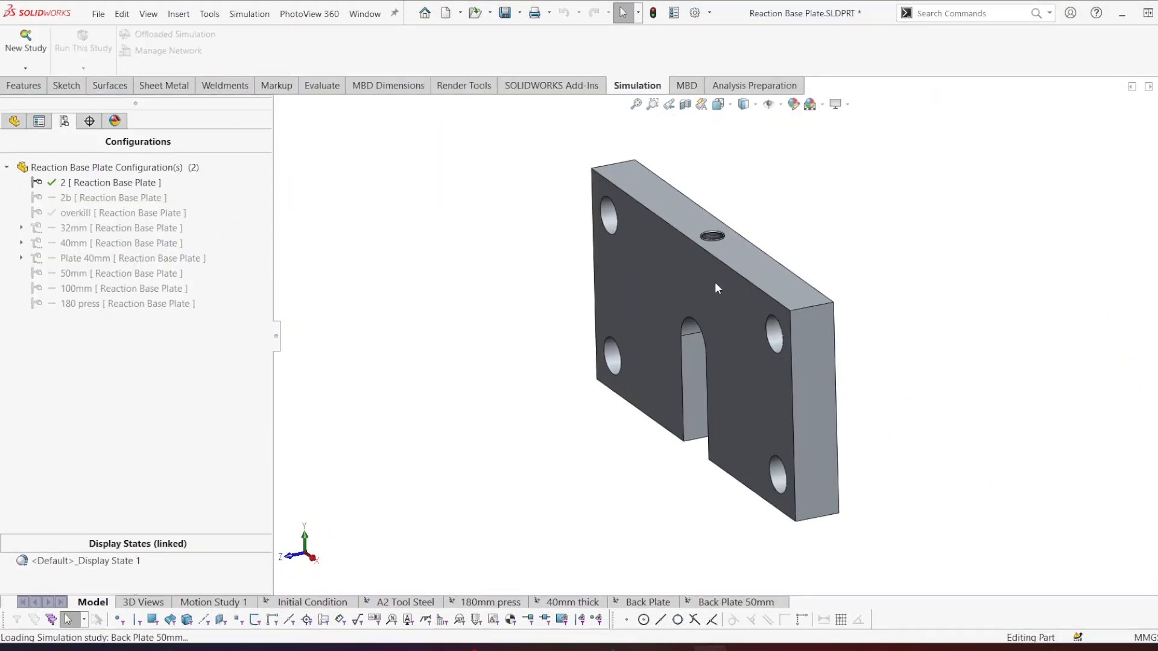
click(306, 603)
right_click(119, 449)
click(181, 453)
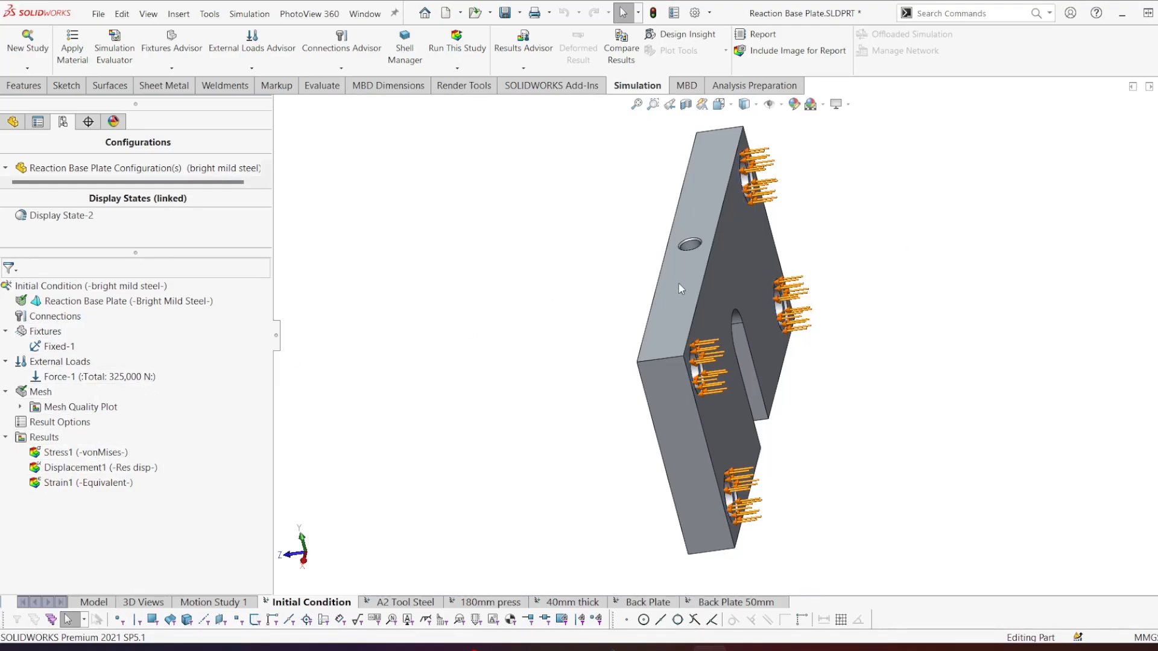
middle_drag(675, 281, 686, 287)
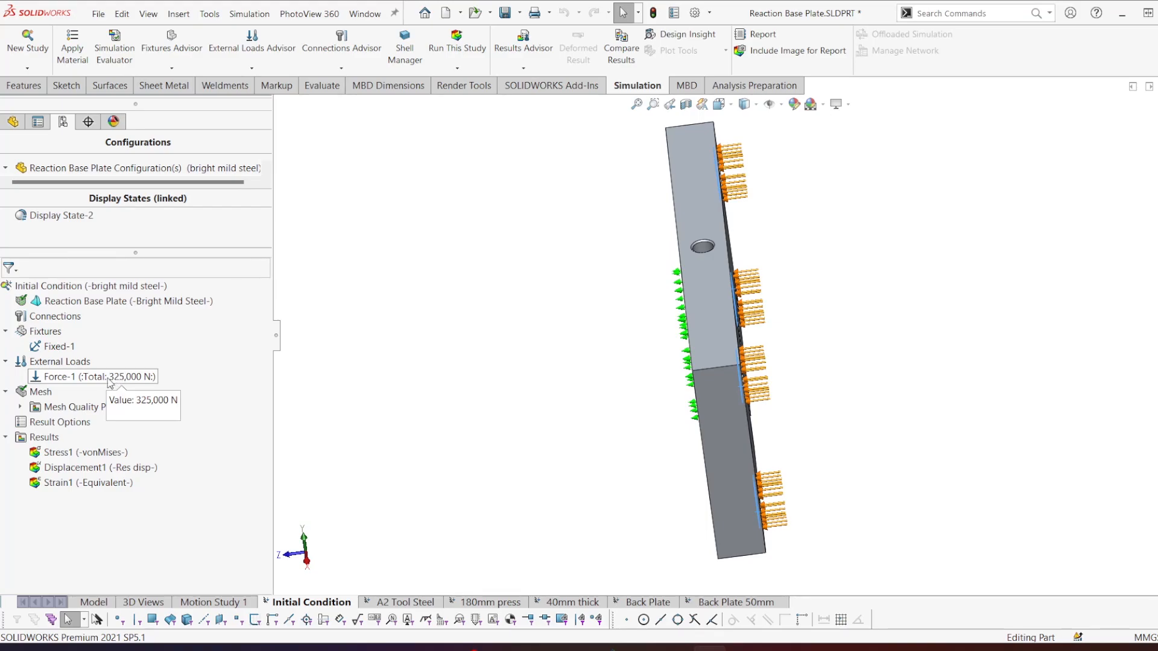
Show the Initial Condition study's displacement plot and inspect the deformed plate from the side and above.
double_click(89, 468)
middle_drag(542, 350, 573, 399)
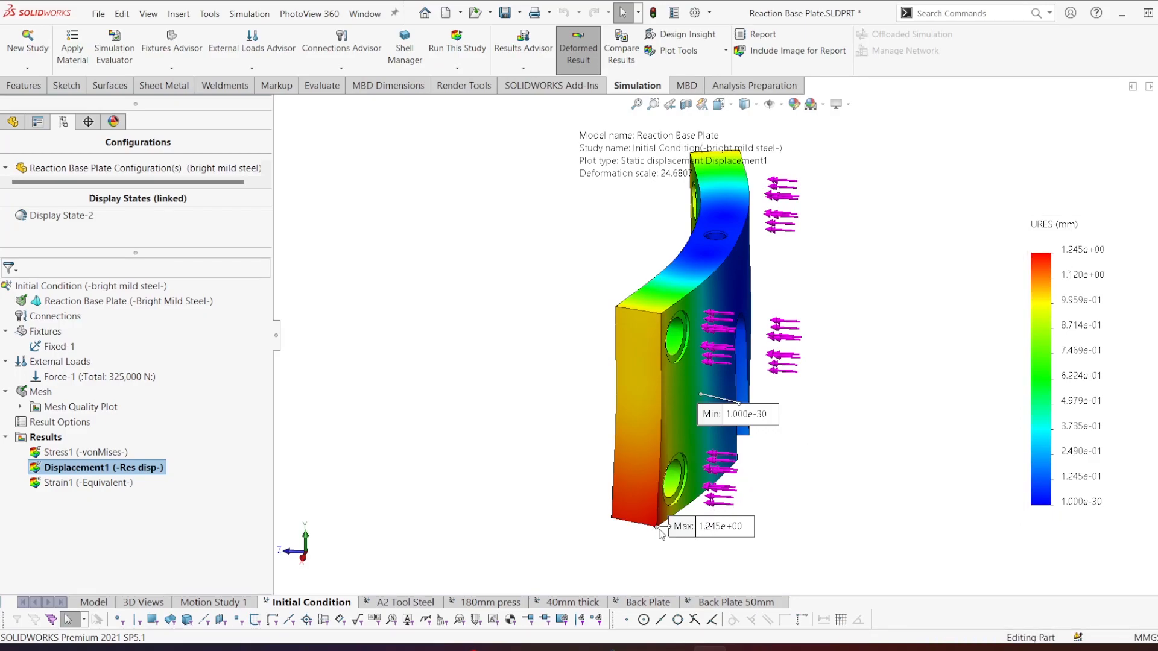
middle_drag(753, 442, 718, 240)
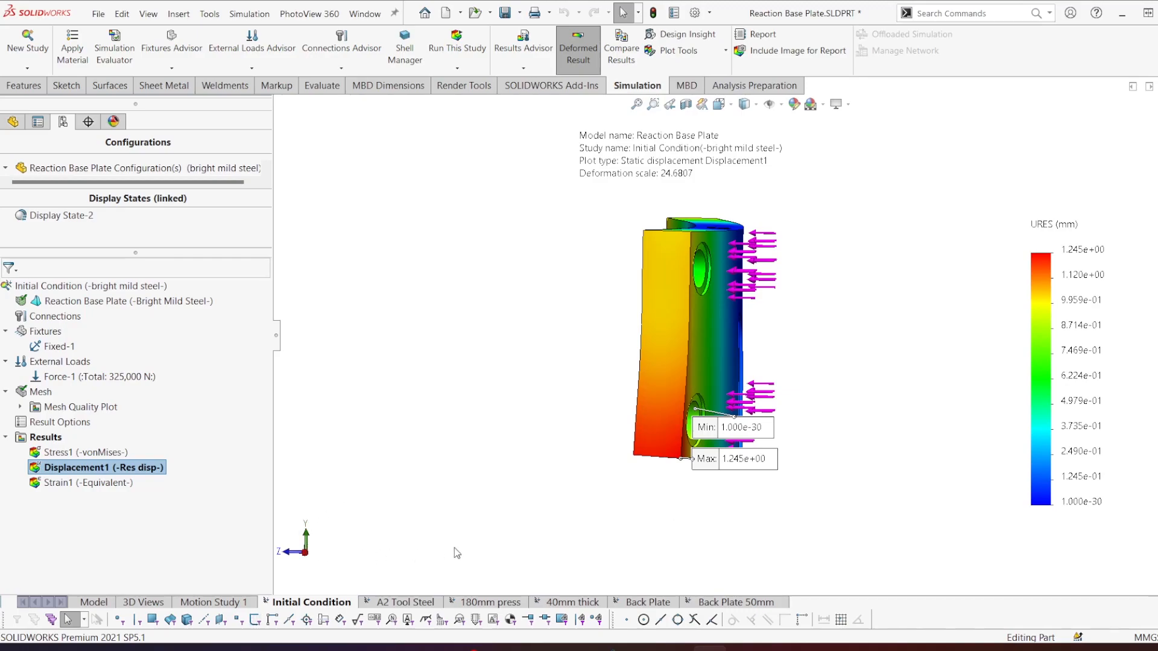
middle_drag(618, 334, 619, 449)
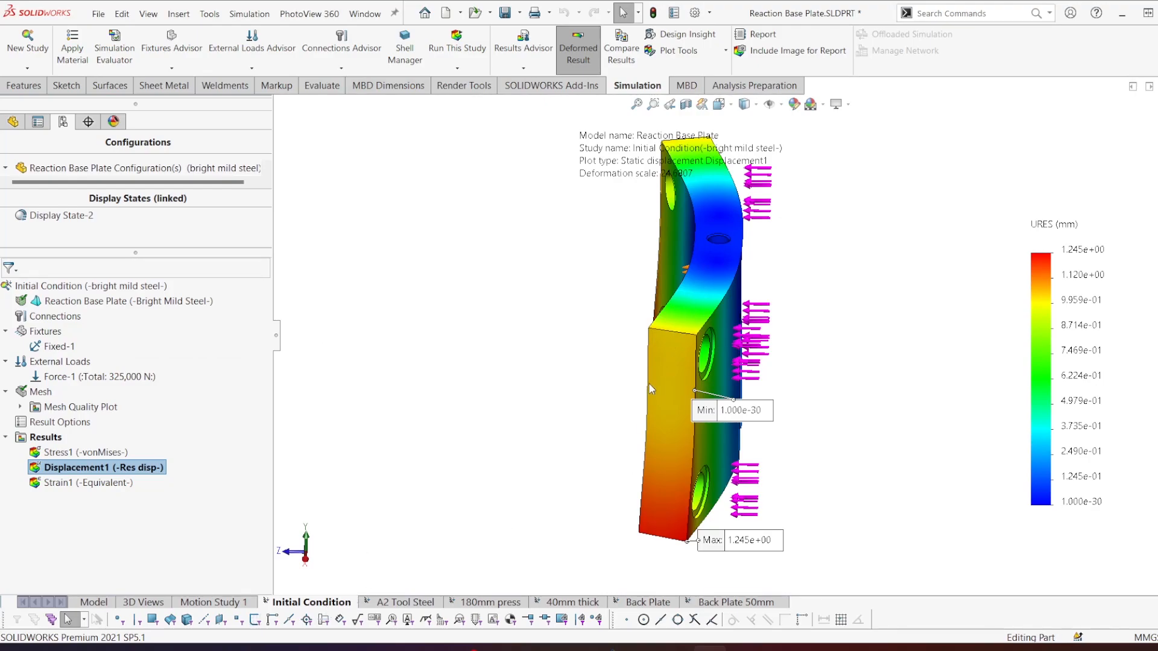
click(405, 603)
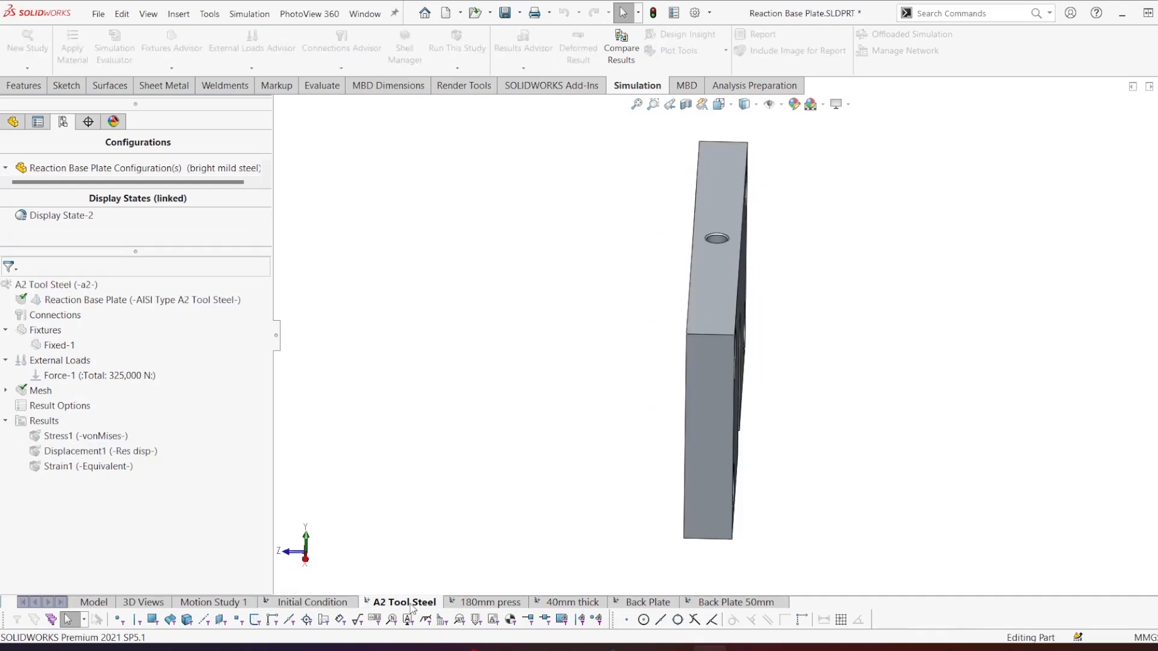
right_click(115, 436)
click(151, 440)
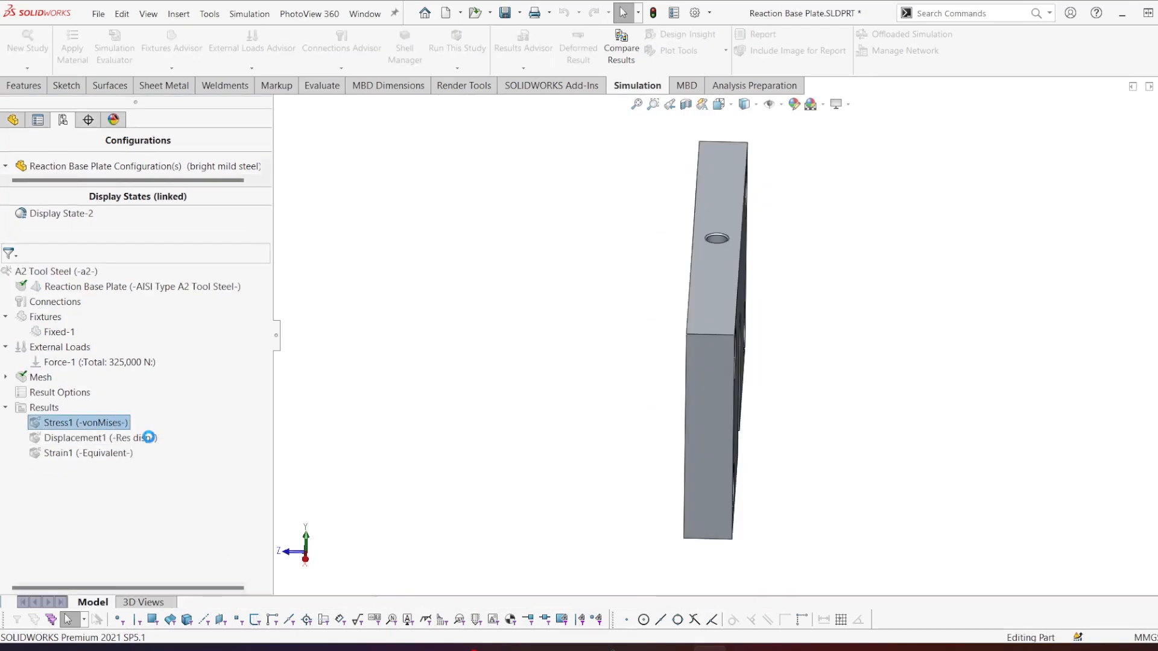
click(336, 602)
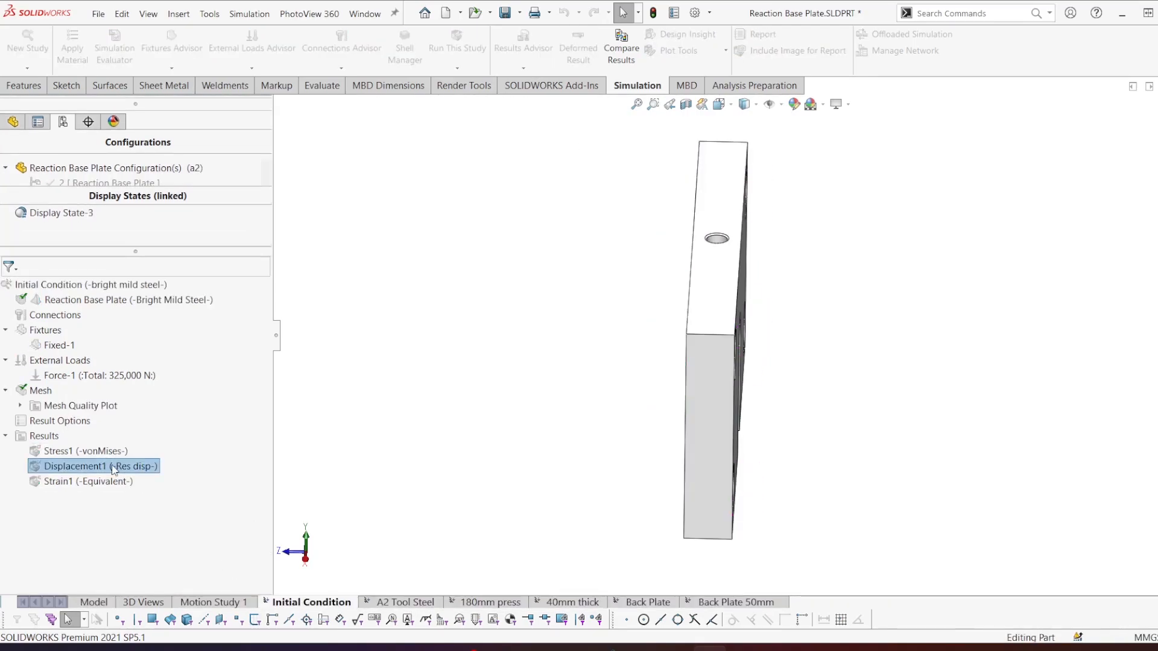
right_click(114, 437)
click(151, 452)
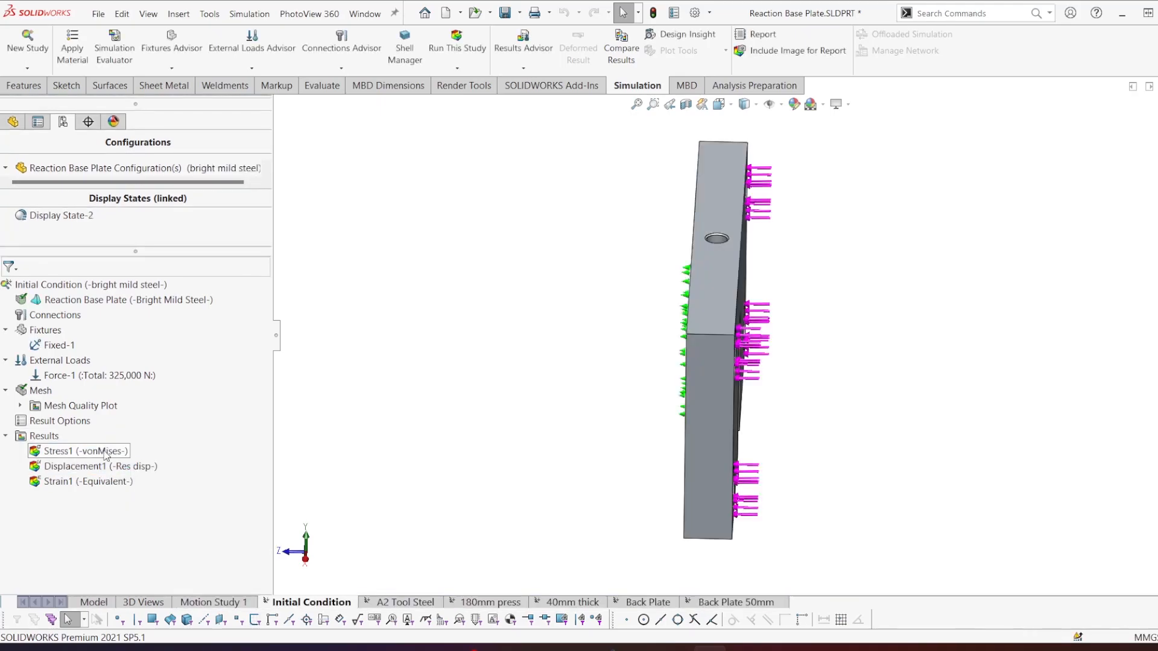
Show the Initial Condition study's von Mises stress plot and inspect both faces of the plate around the slot and holes.
double_click(114, 451)
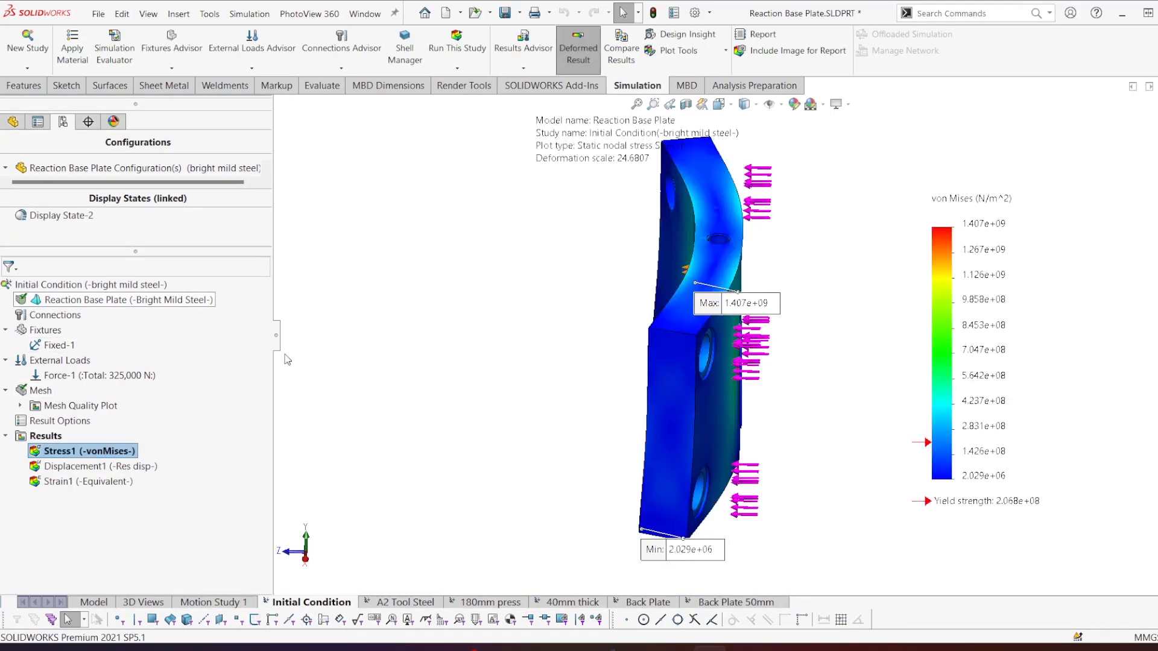
middle_drag(764, 325, 761, 308)
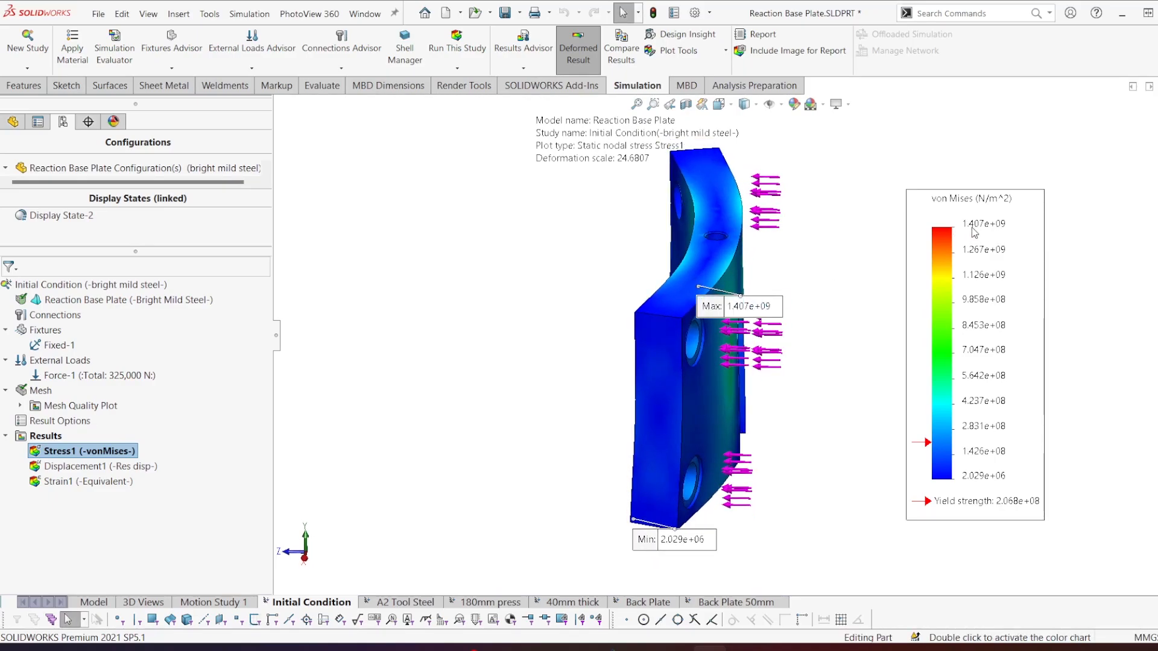
middle_drag(697, 378, 656, 305)
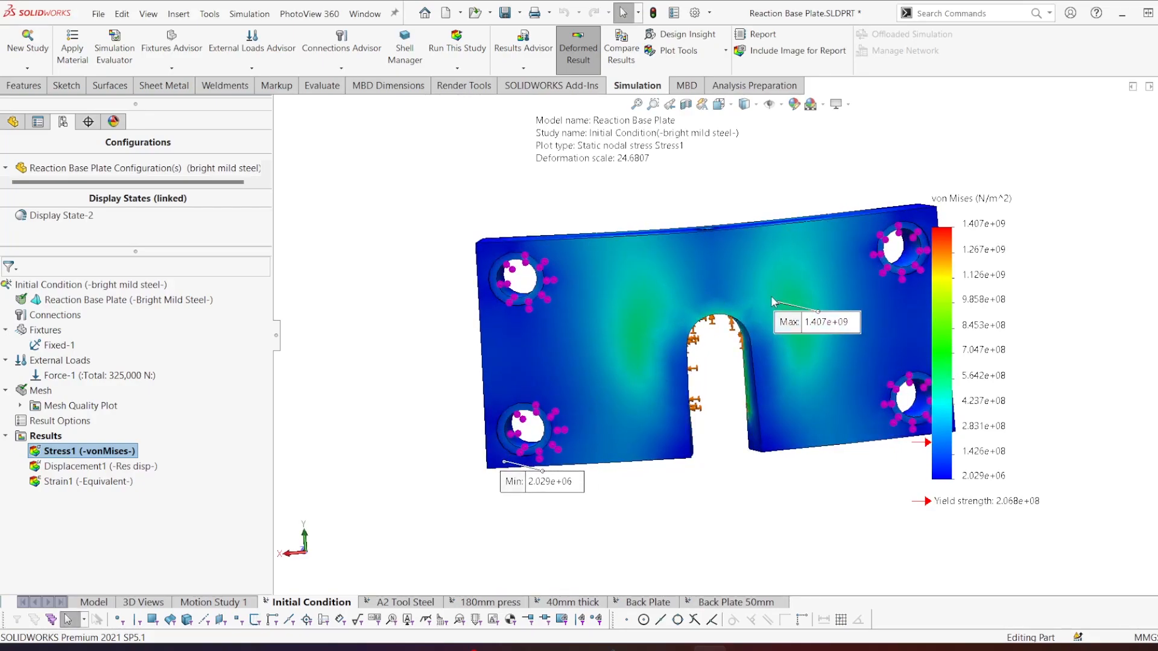
middle_drag(671, 288, 751, 401)
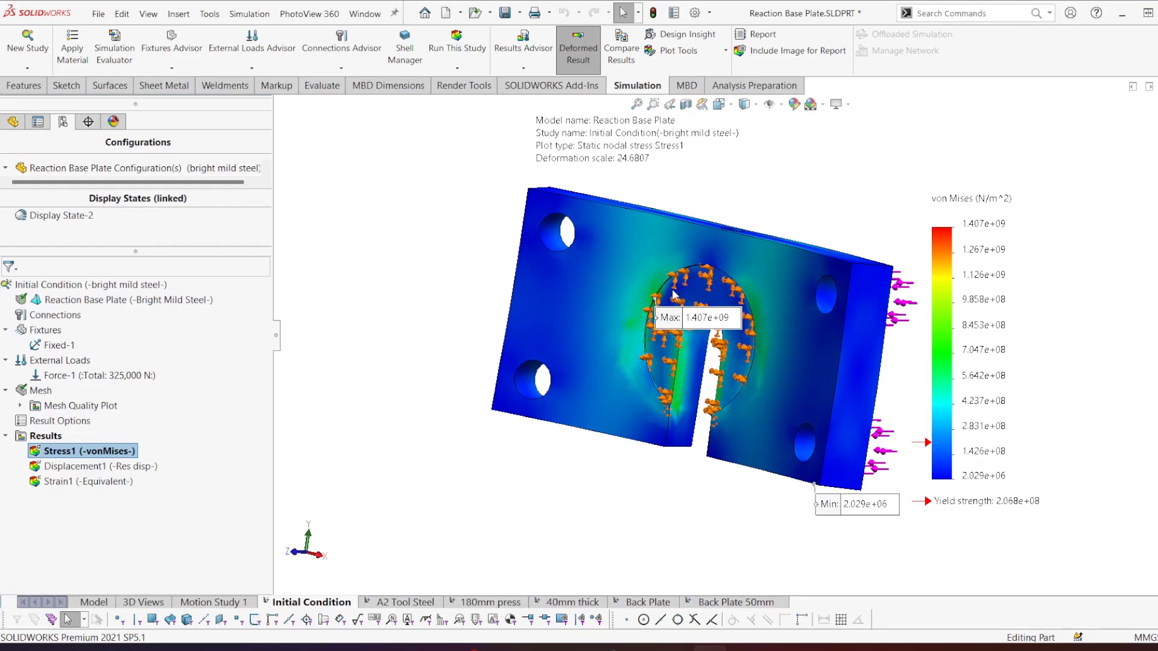
middle_drag(658, 300, 662, 300)
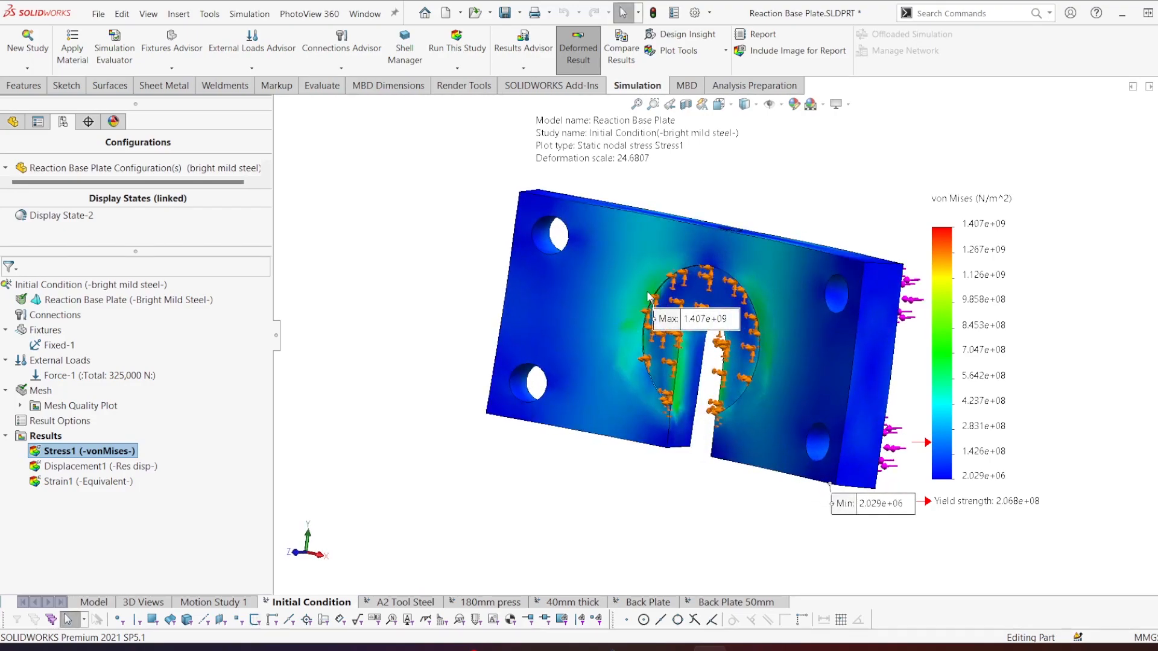
scroll(731, 374, down, 2)
middle_drag(730, 374, 584, 341)
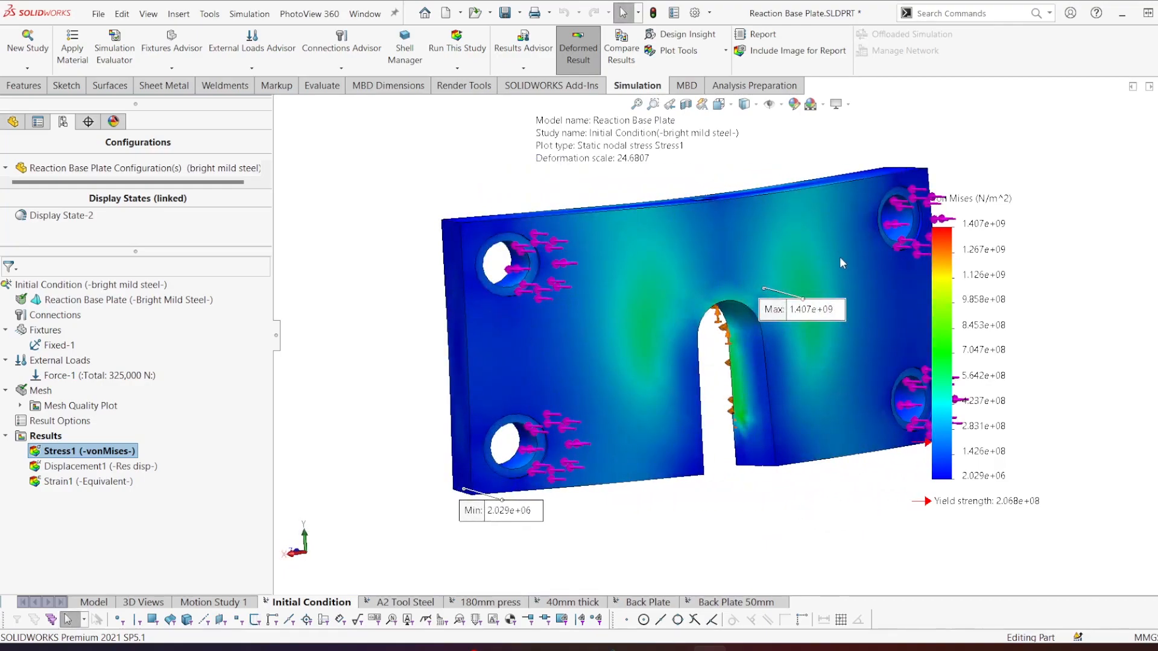
Open the A2 Tool Steel study and activate its configuration.
click(405, 601)
right_click(145, 429)
click(177, 447)
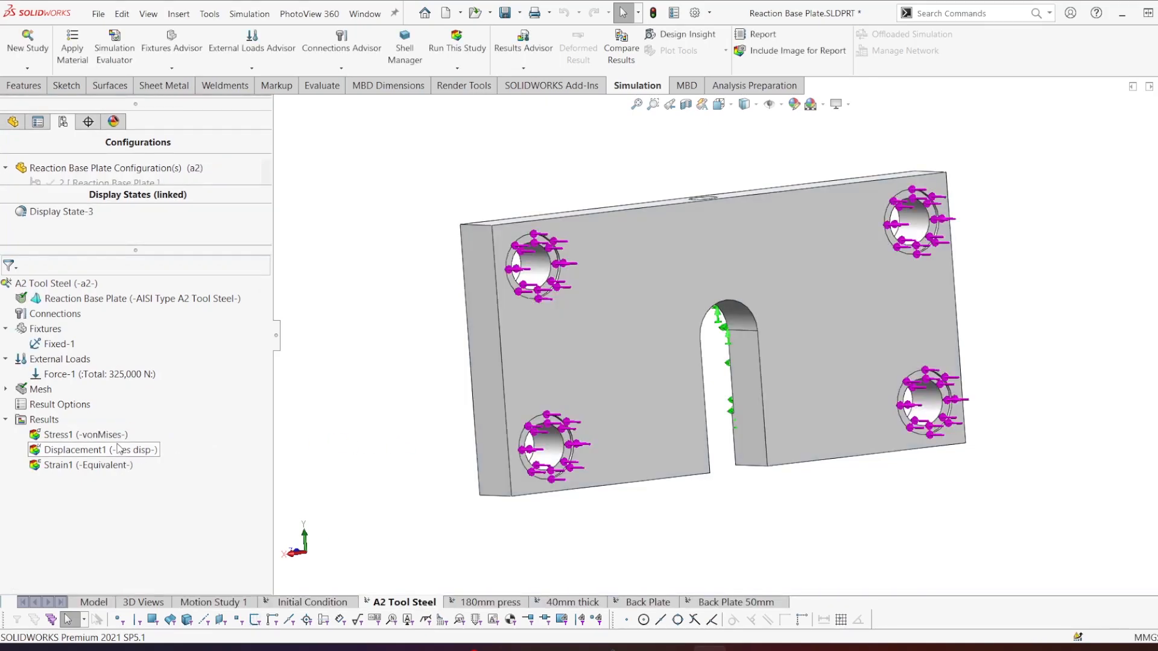
Review the A2 Tool Steel study's von Mises stress plot and its displacement plot on the deformed plate.
double_click(84, 435)
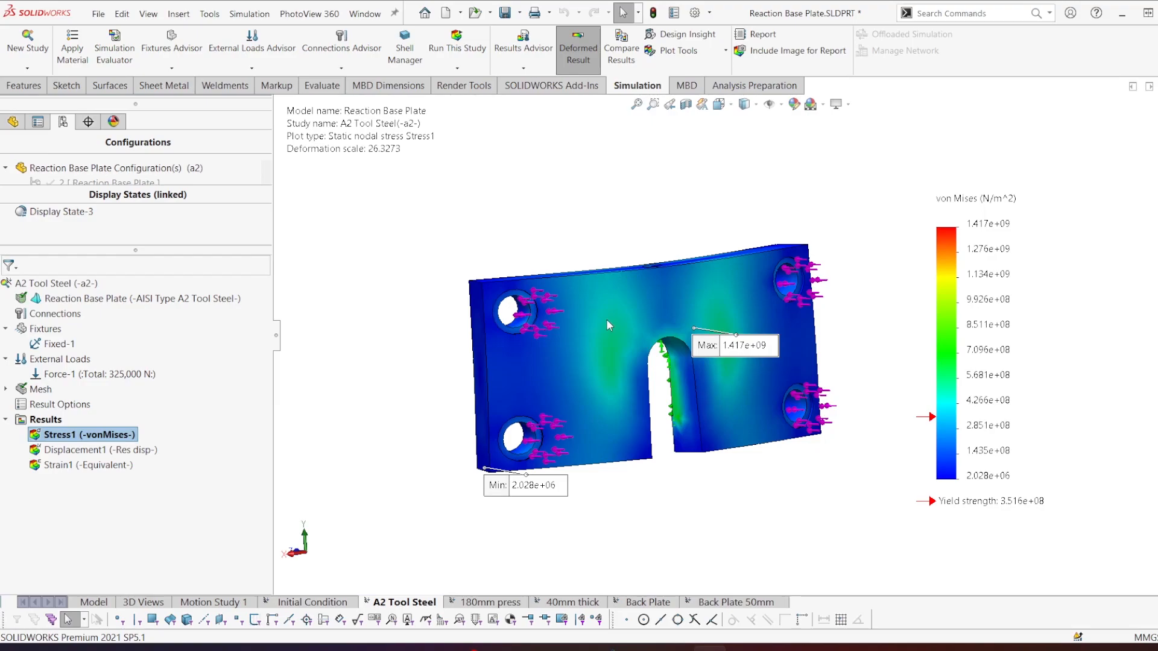
middle_drag(585, 352, 610, 367)
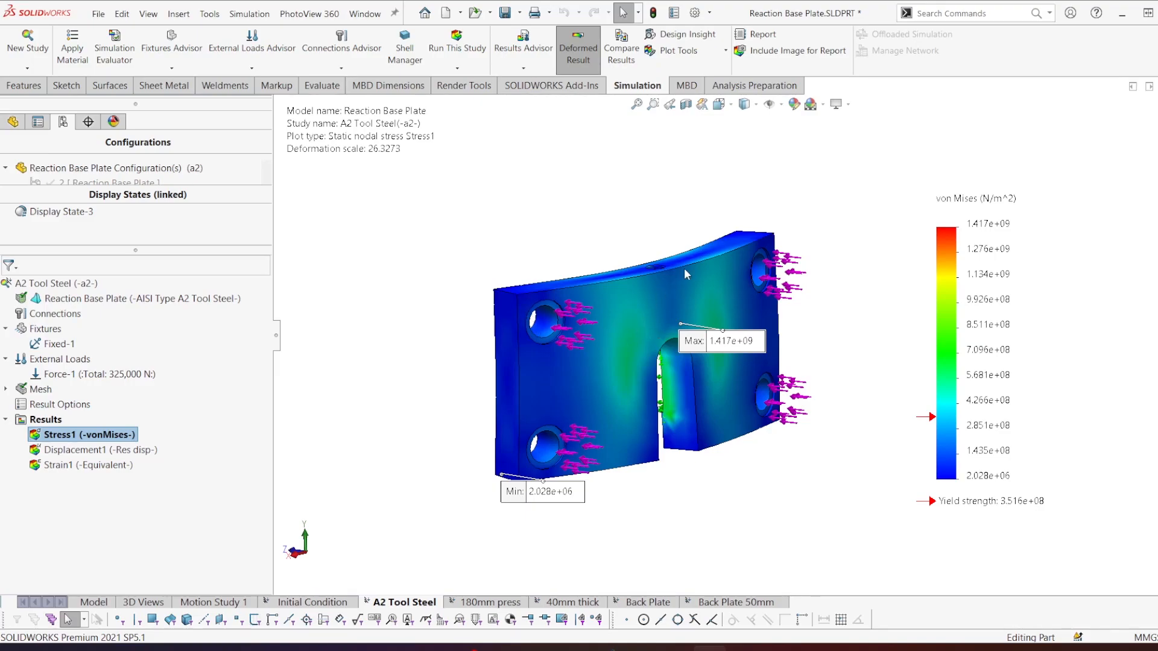
double_click(97, 450)
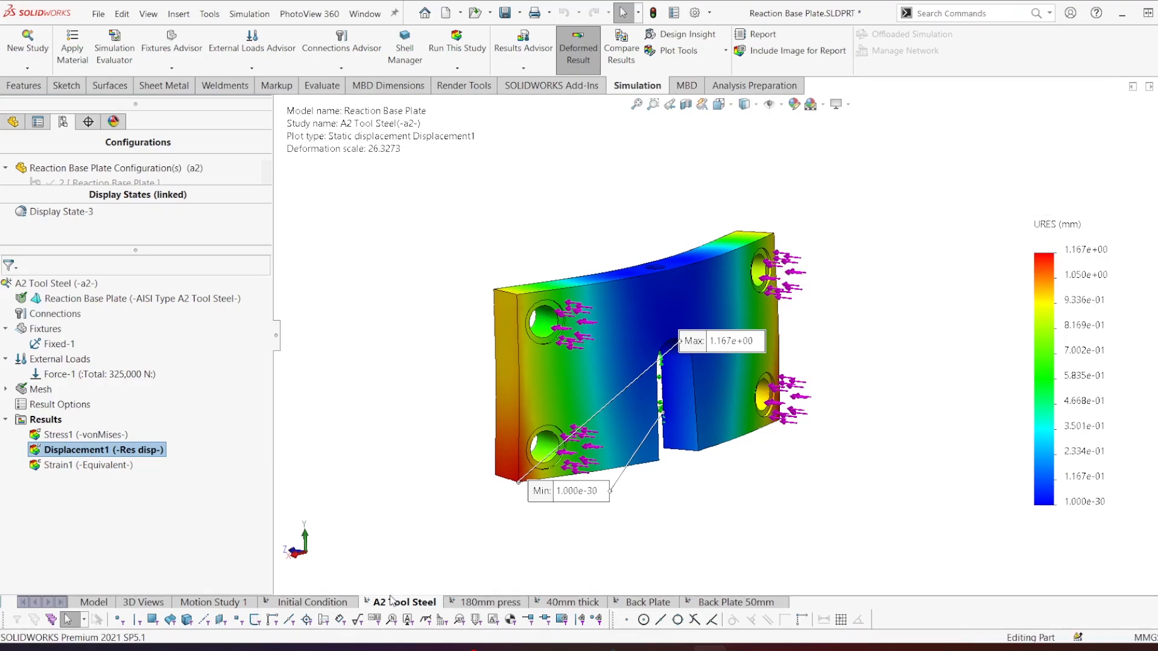
Switch to File Explorer, sort the bearing puller project folder by file type, and open the image "elastic and plastic comparison.png".
click(572, 649)
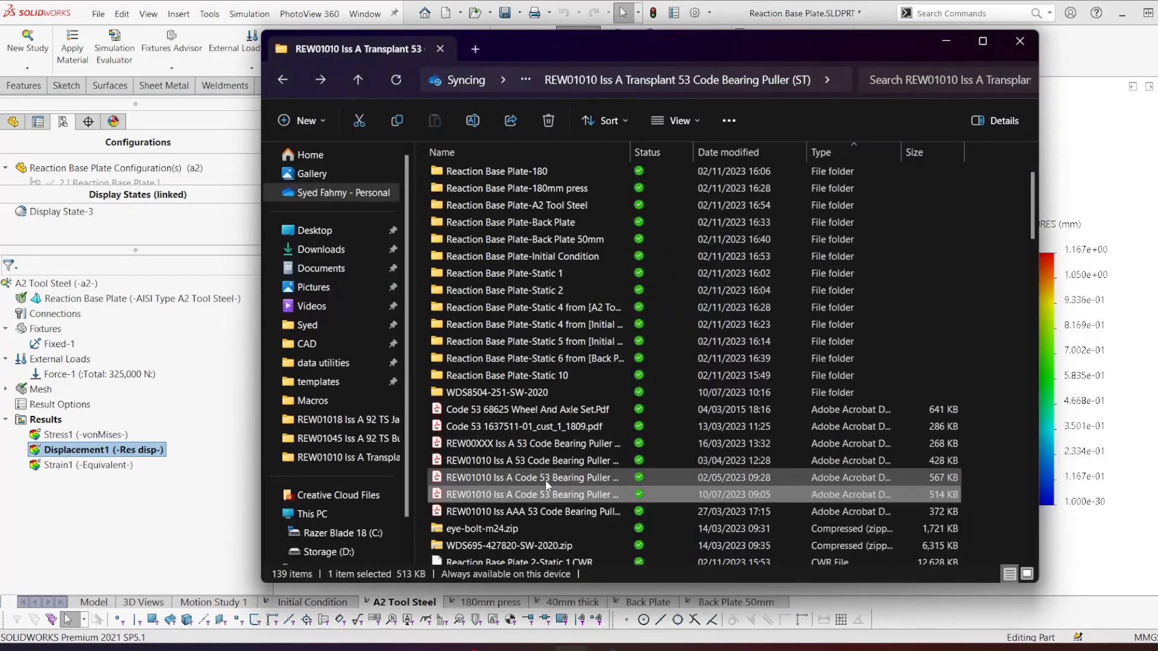
click(724, 152)
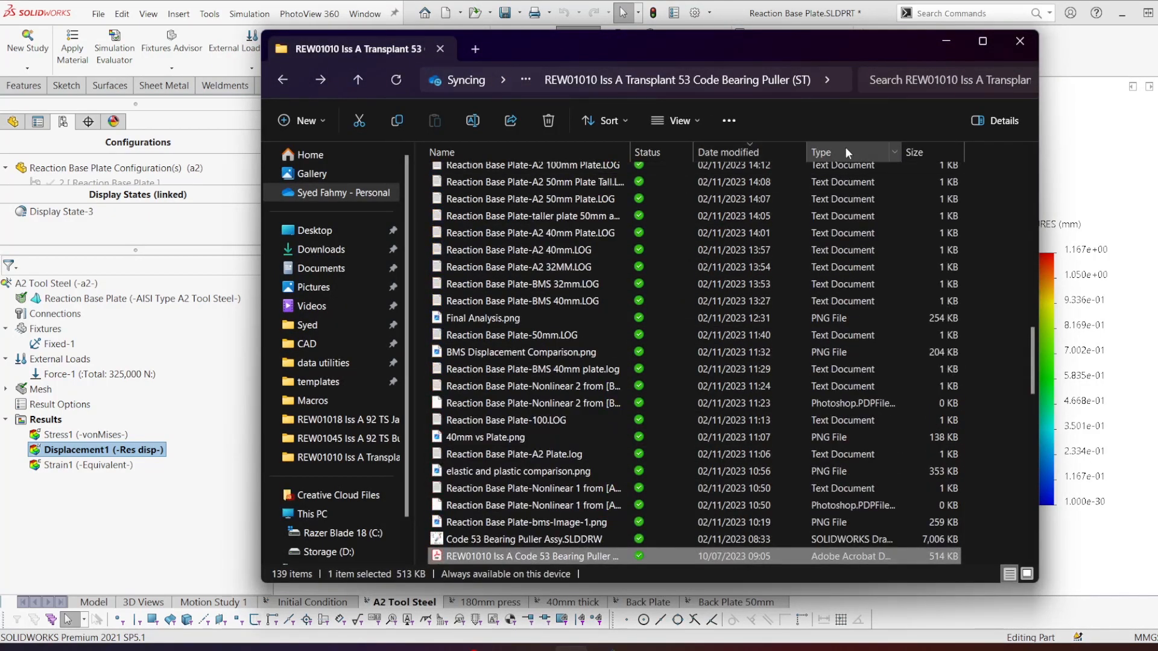
click(822, 152)
scroll(605, 333, down, 3)
scroll(603, 332, down, 18)
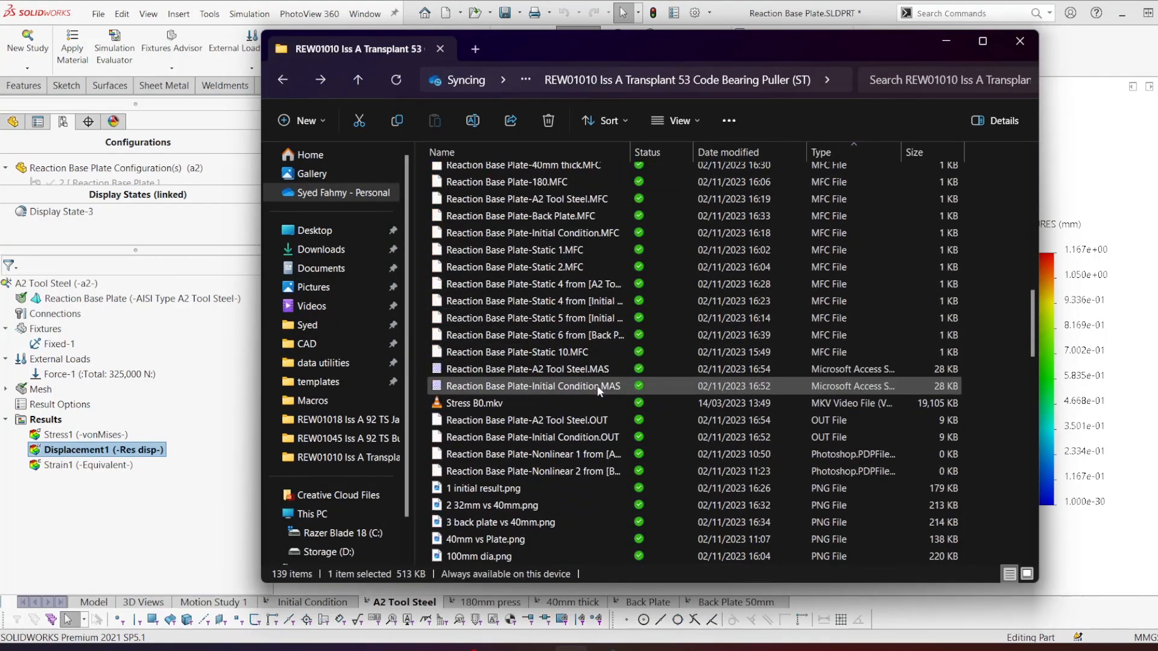
scroll(593, 386, up, 4)
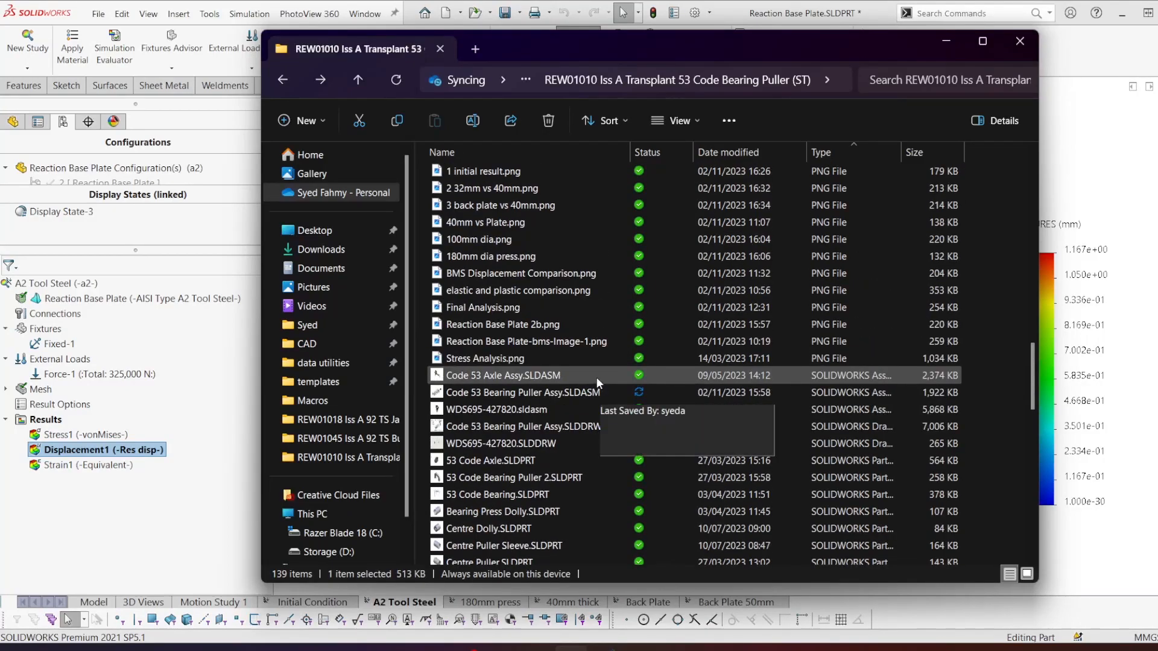
double_click(509, 290)
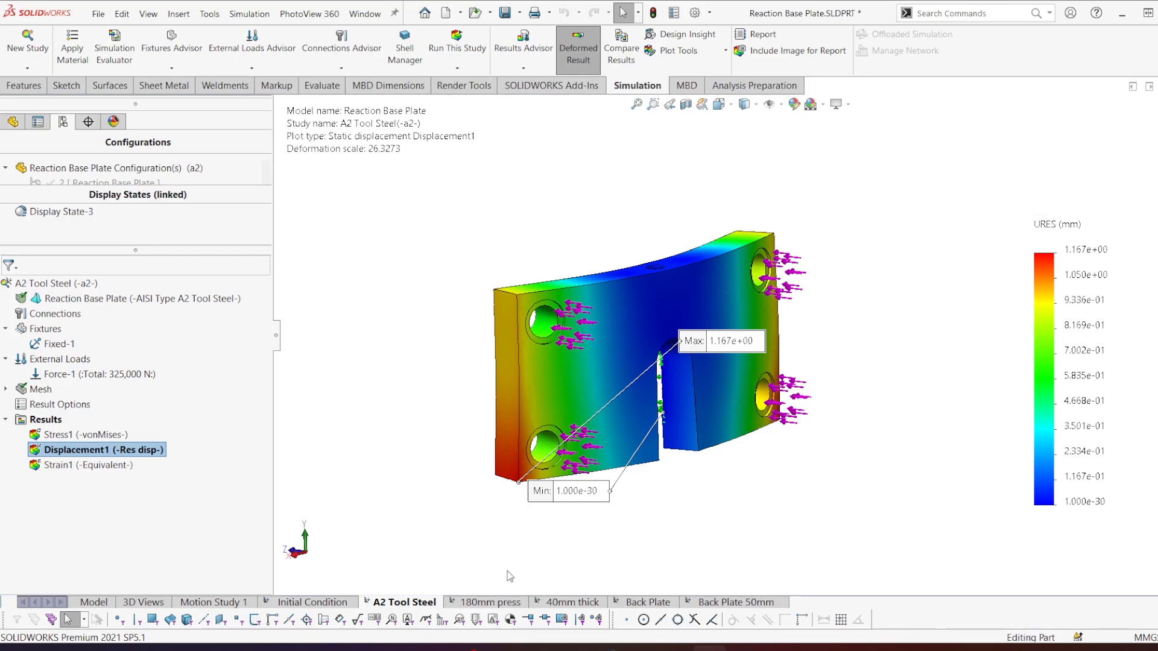
Switch to the Code 53 Bearing Puller assembly and measure the outer circular edge of the round reaction plate on the threaded shaft.
middle_drag(491, 452, 600, 473)
scroll(664, 386, down, 3)
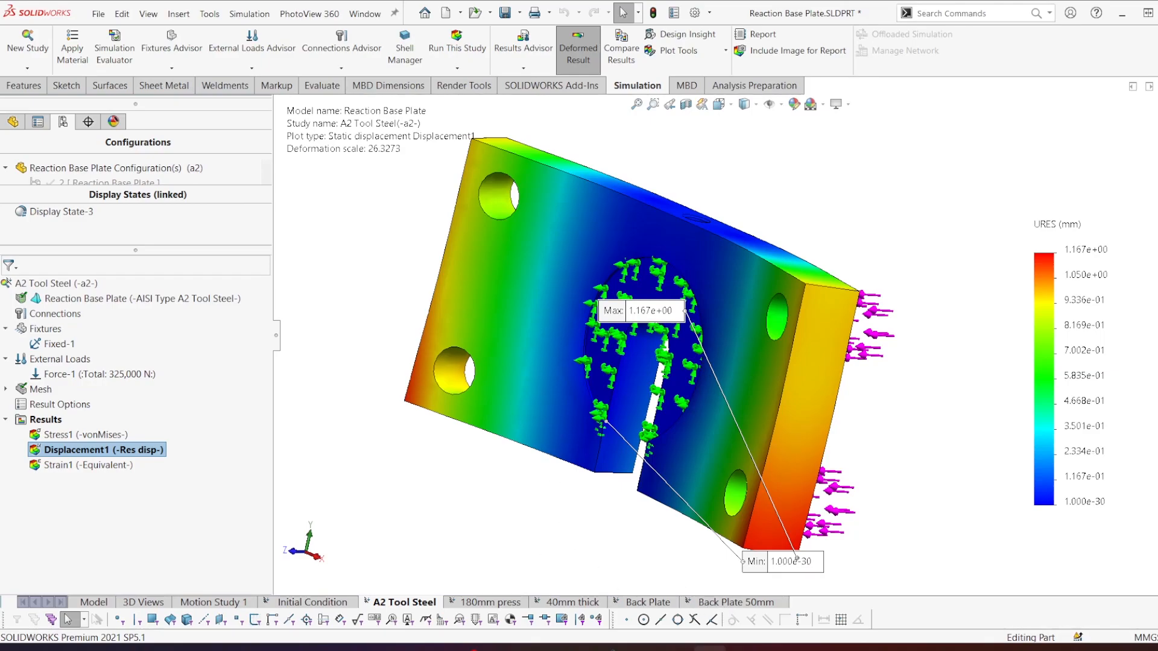
mouse_move(676, 645)
click(661, 608)
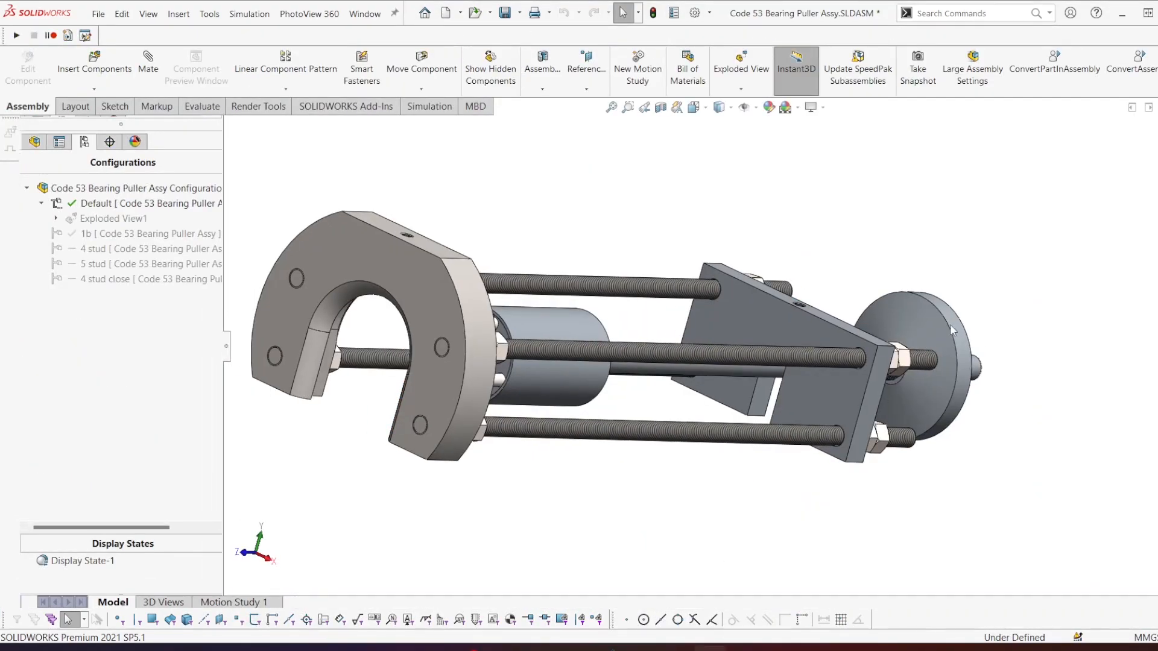
middle_drag(951, 327, 877, 324)
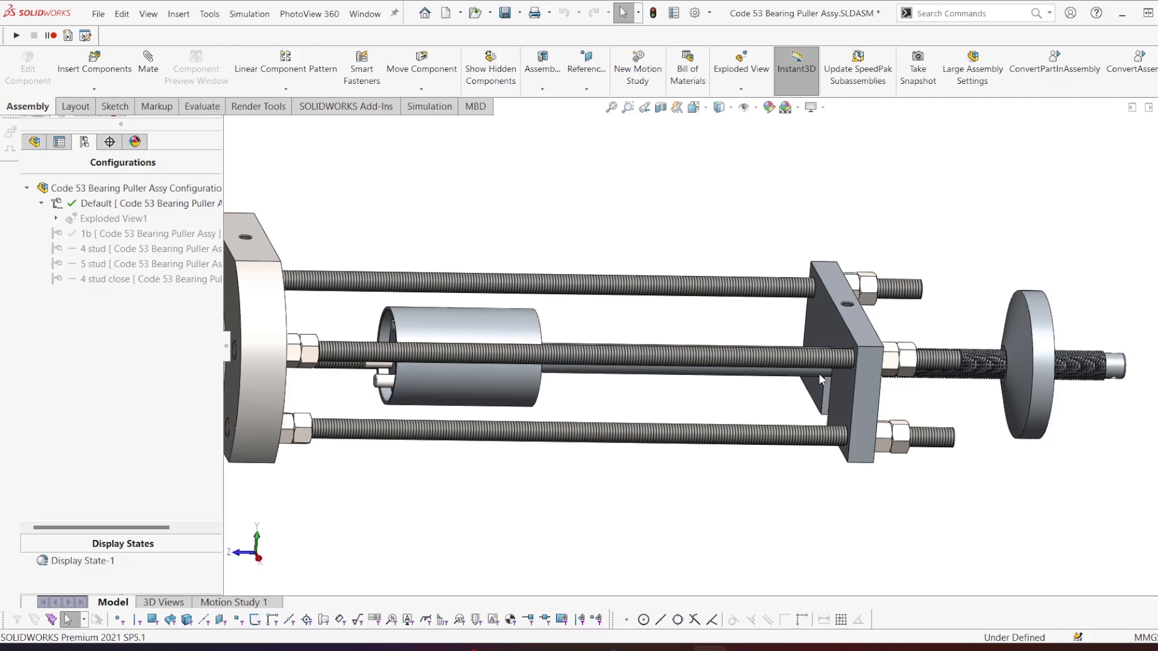
middle_drag(1038, 336, 981, 326)
click(966, 316)
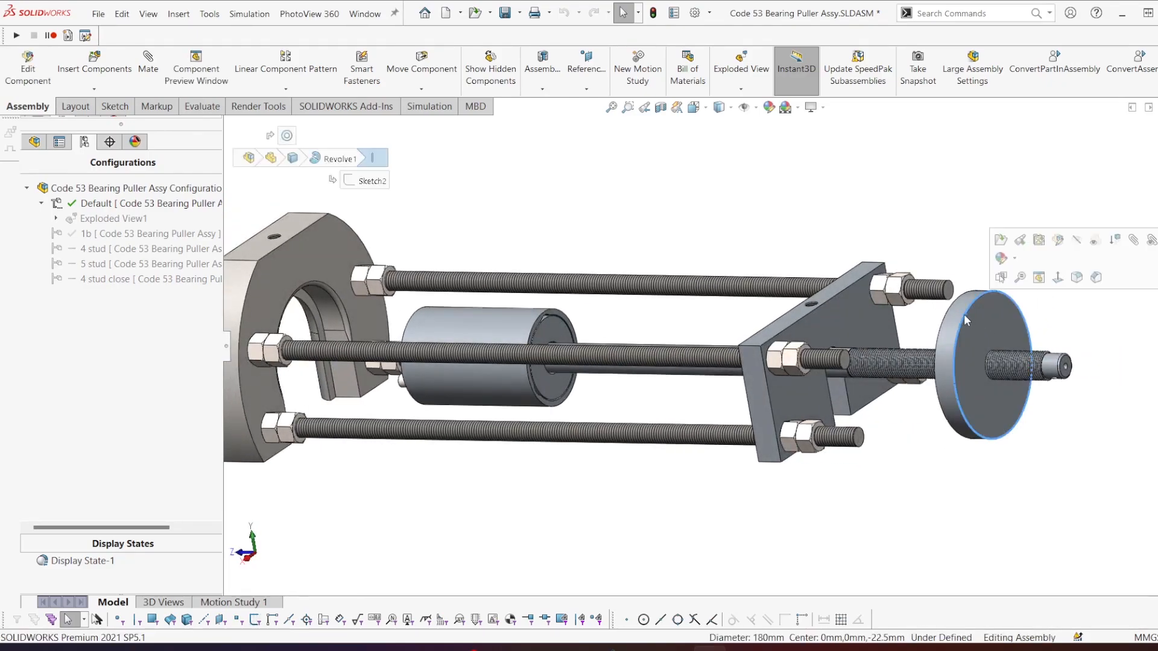
key(m)
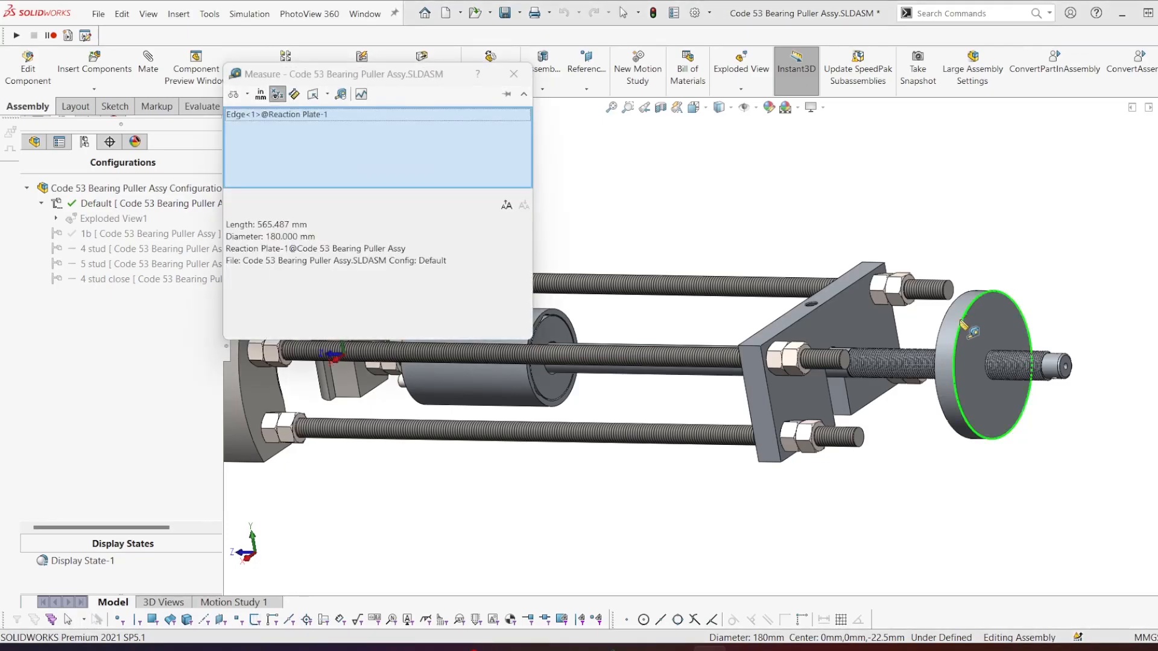
middle_drag(952, 338, 1025, 362)
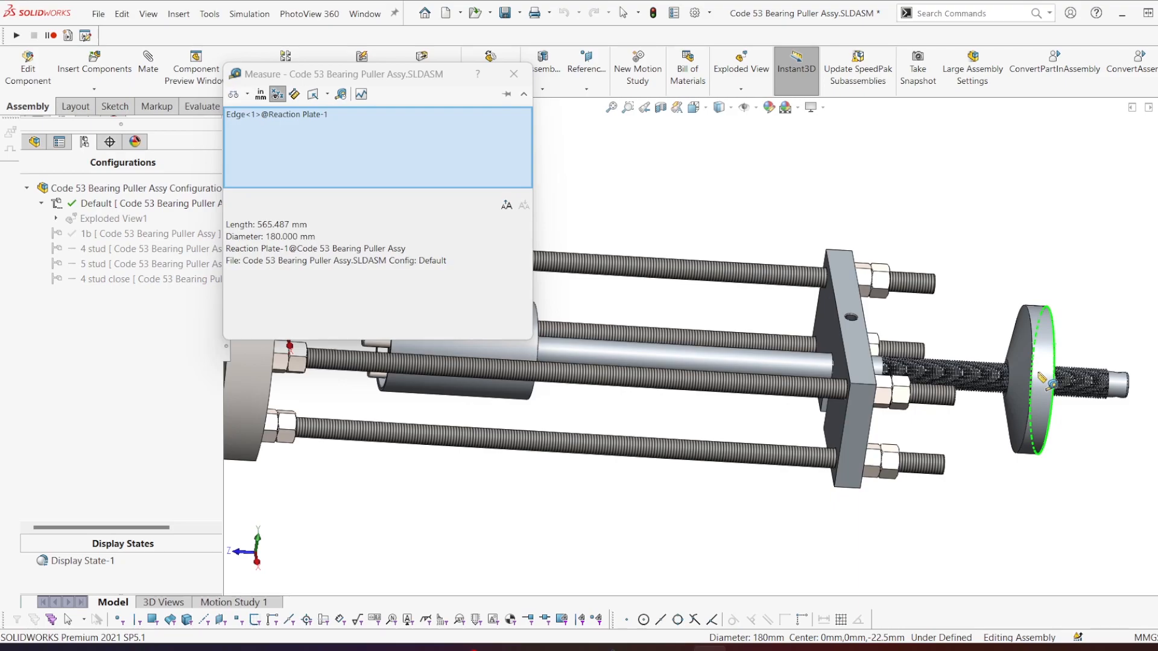
key(Escape)
Return to the Reaction Base Plate part, open the 180mm press study and activate its configuration.
mouse_move(748, 642)
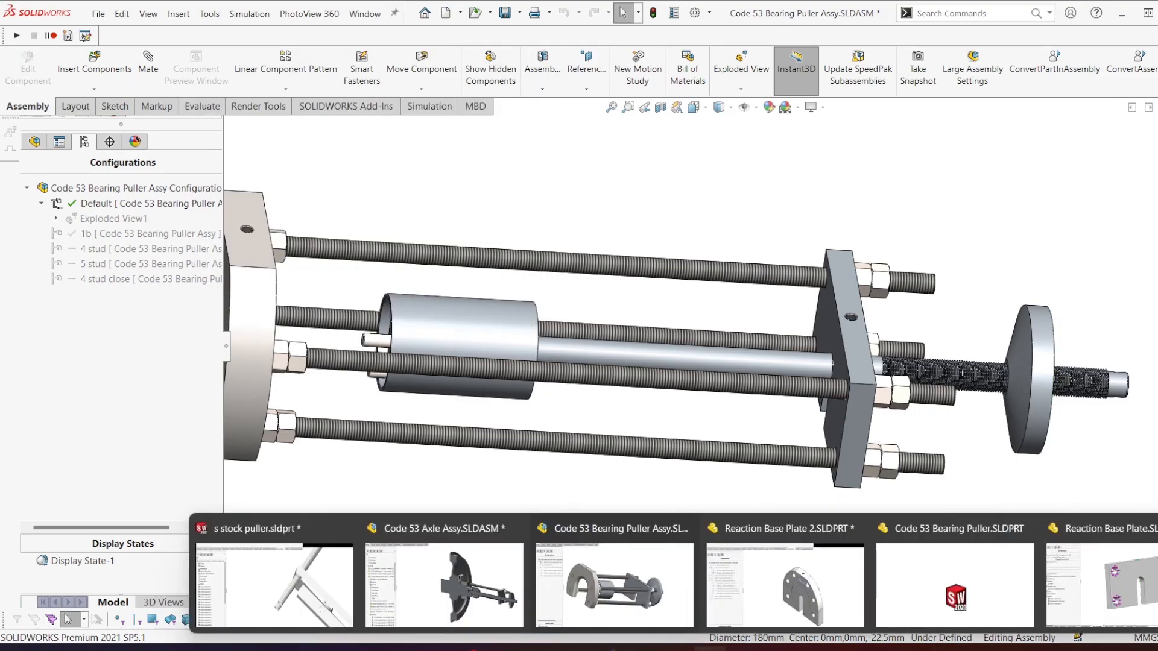
click(1096, 594)
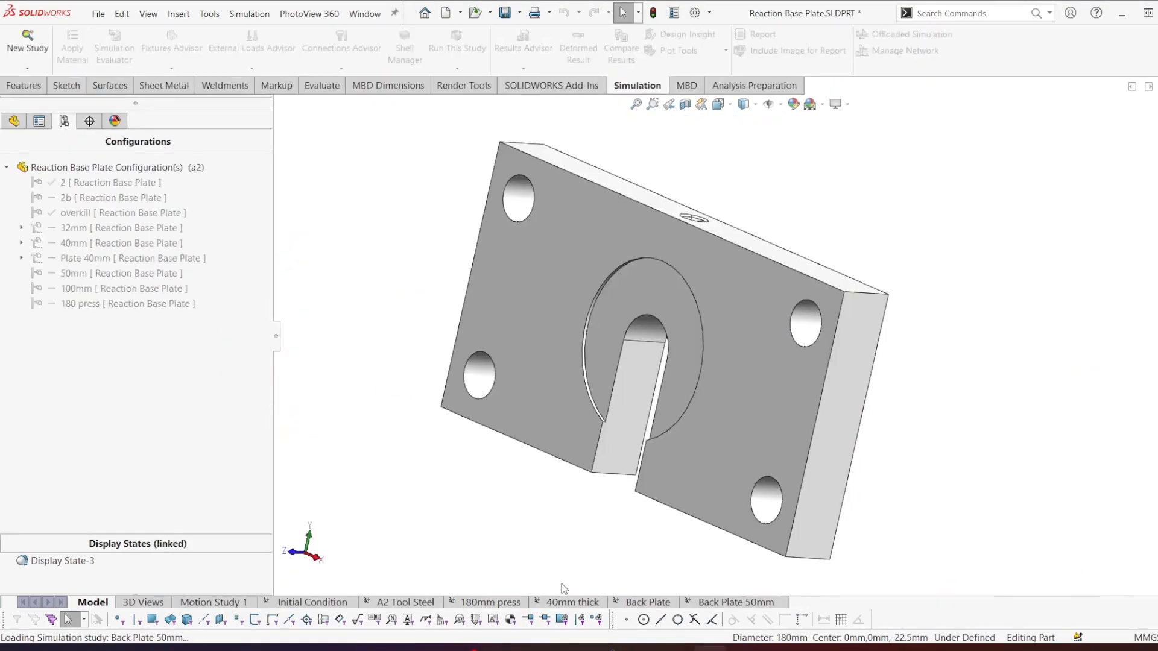
click(493, 603)
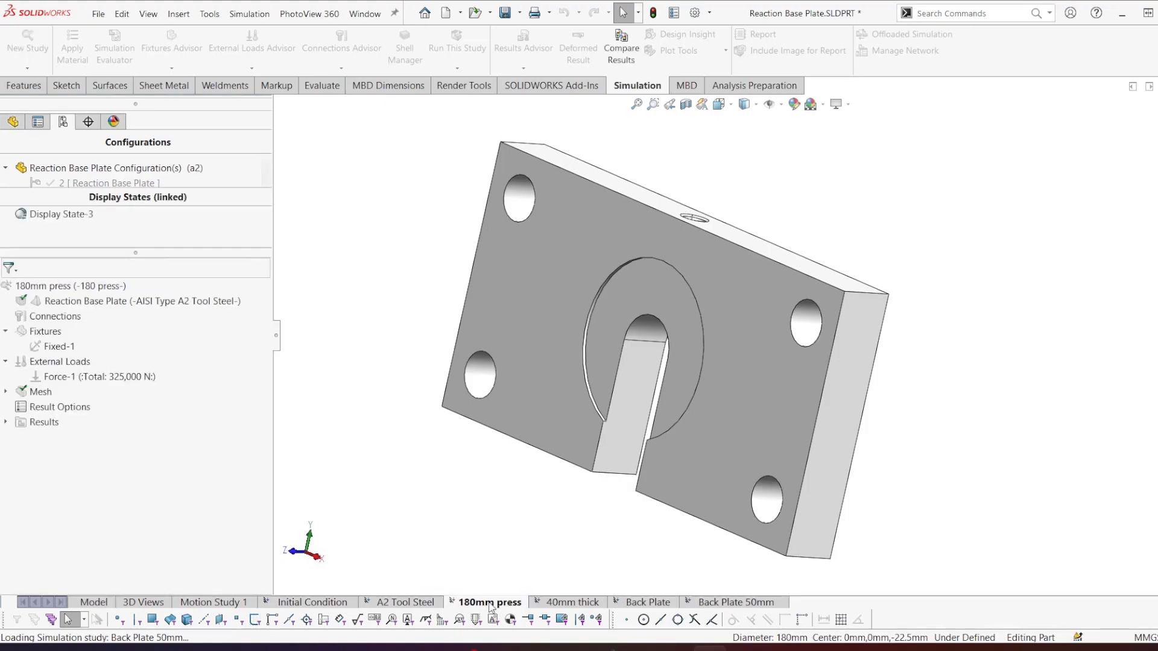
right_click(59, 407)
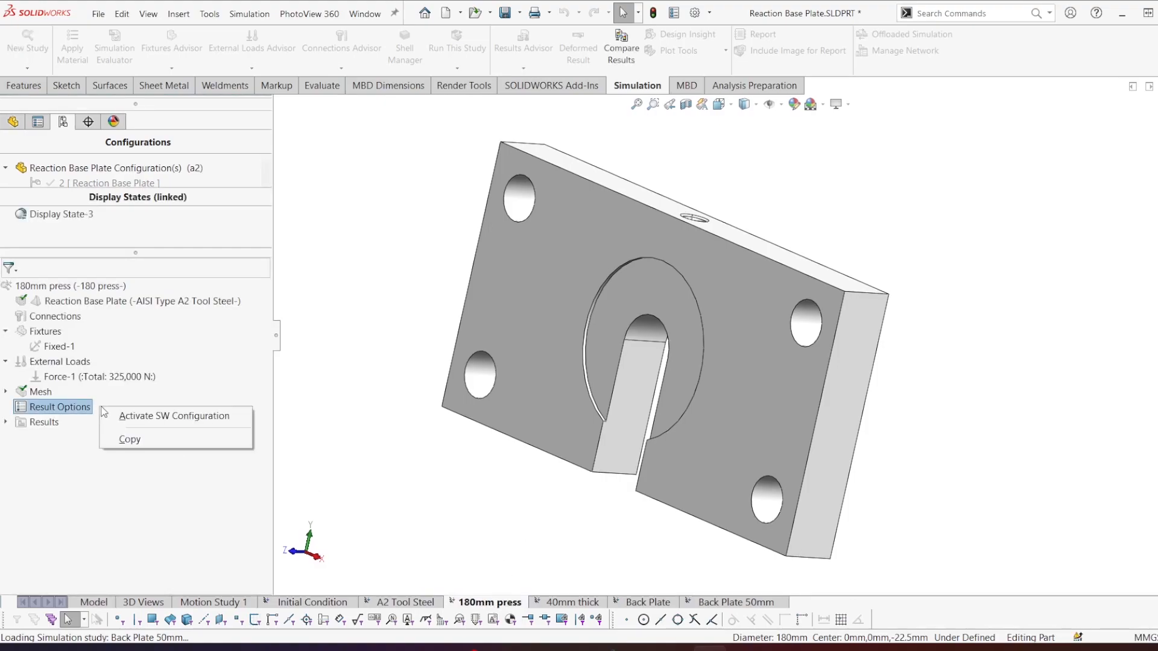
click(172, 415)
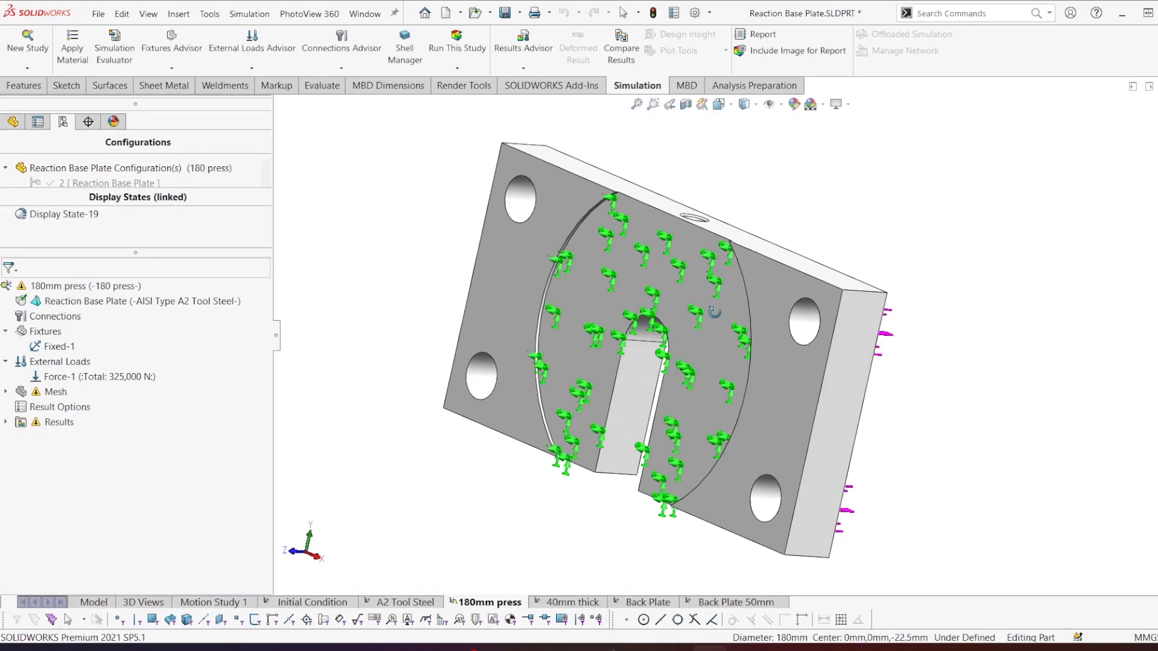
Inspect the 180mm press study's enlarged circular fixture area, and mesh and run the study.
middle_drag(716, 313, 732, 292)
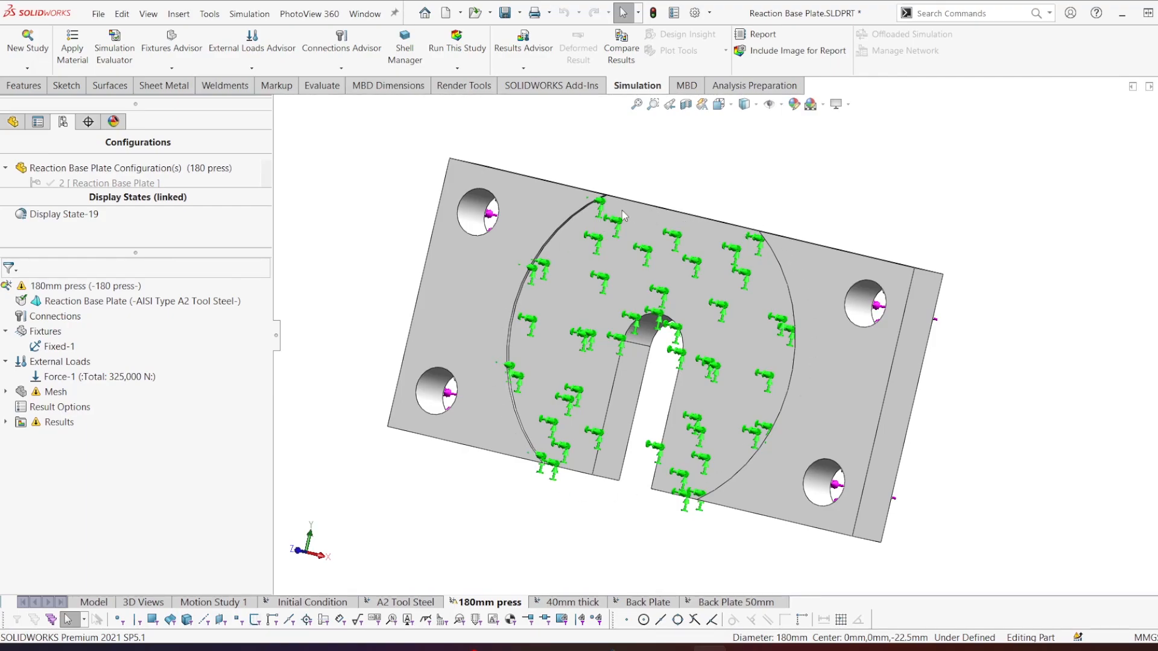
middle_drag(766, 332, 654, 275)
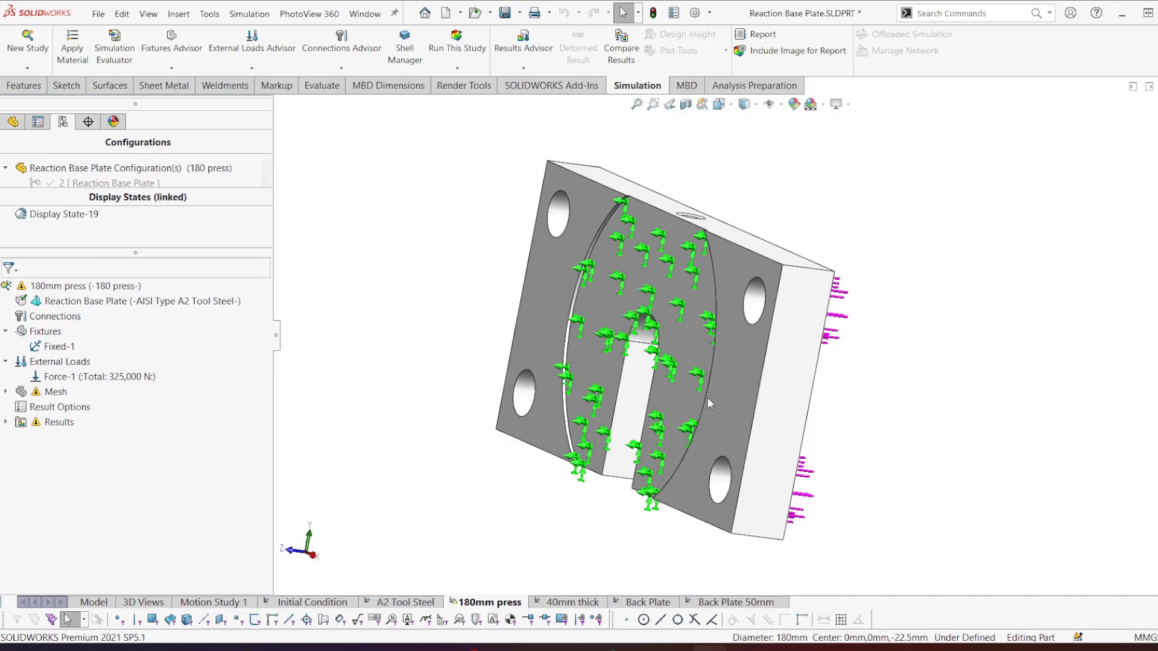
right_click(53, 393)
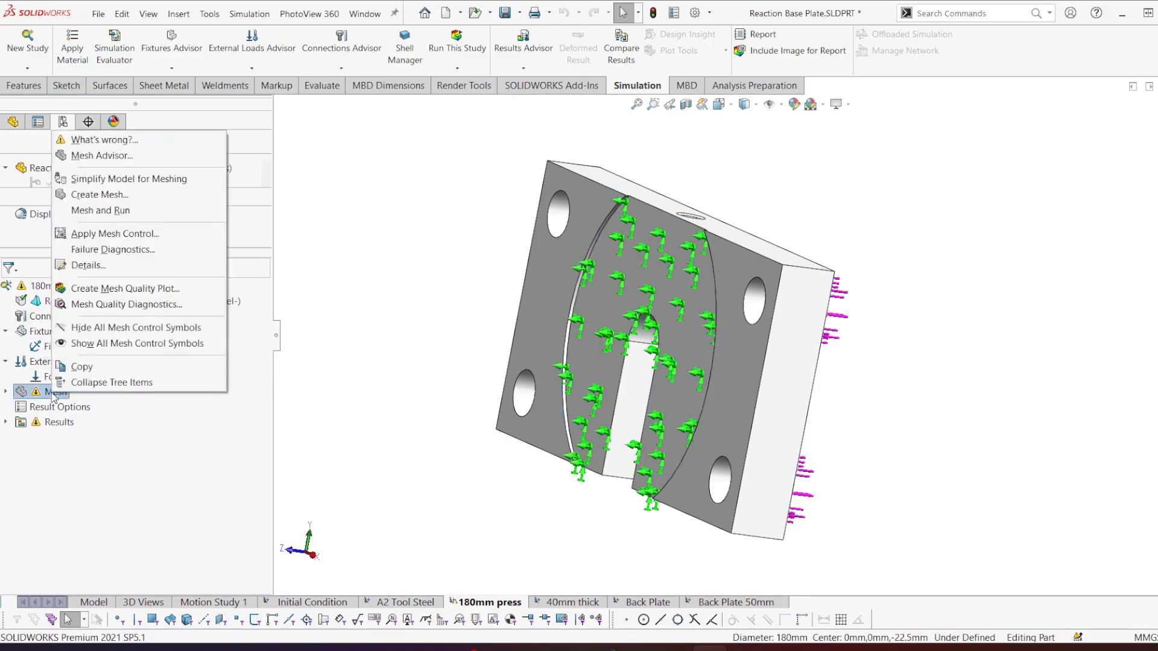
click(93, 211)
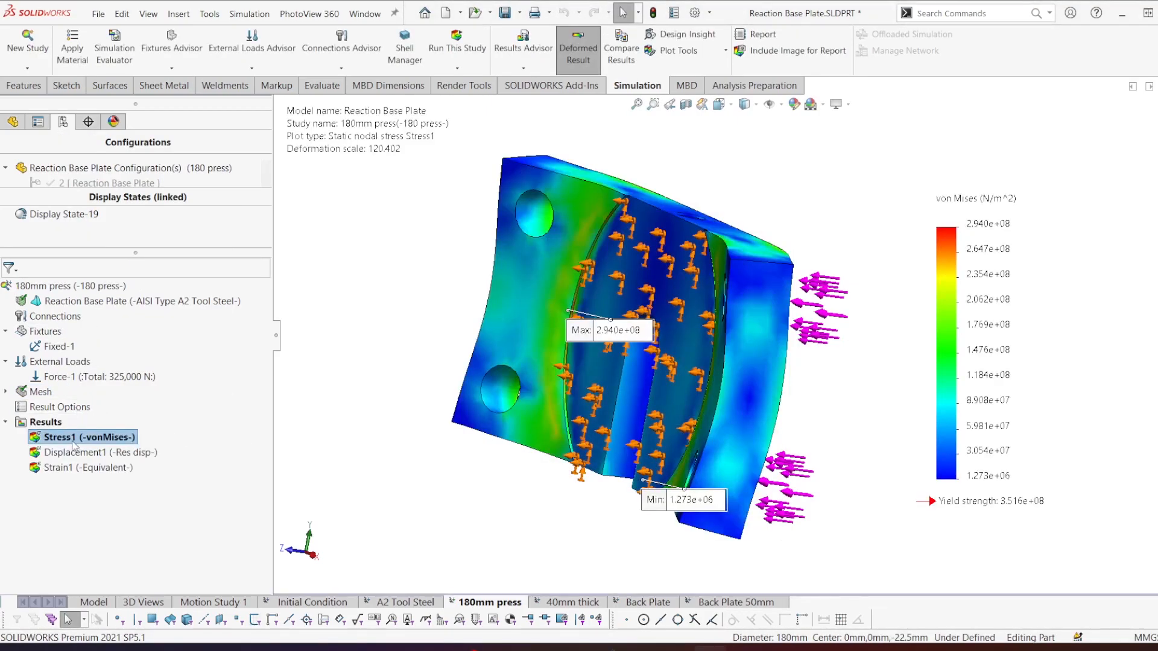
Review the 180mm press study's von Mises stress on the fixture face and its displacement plot, and return to the stress plot.
middle_drag(498, 393, 456, 335)
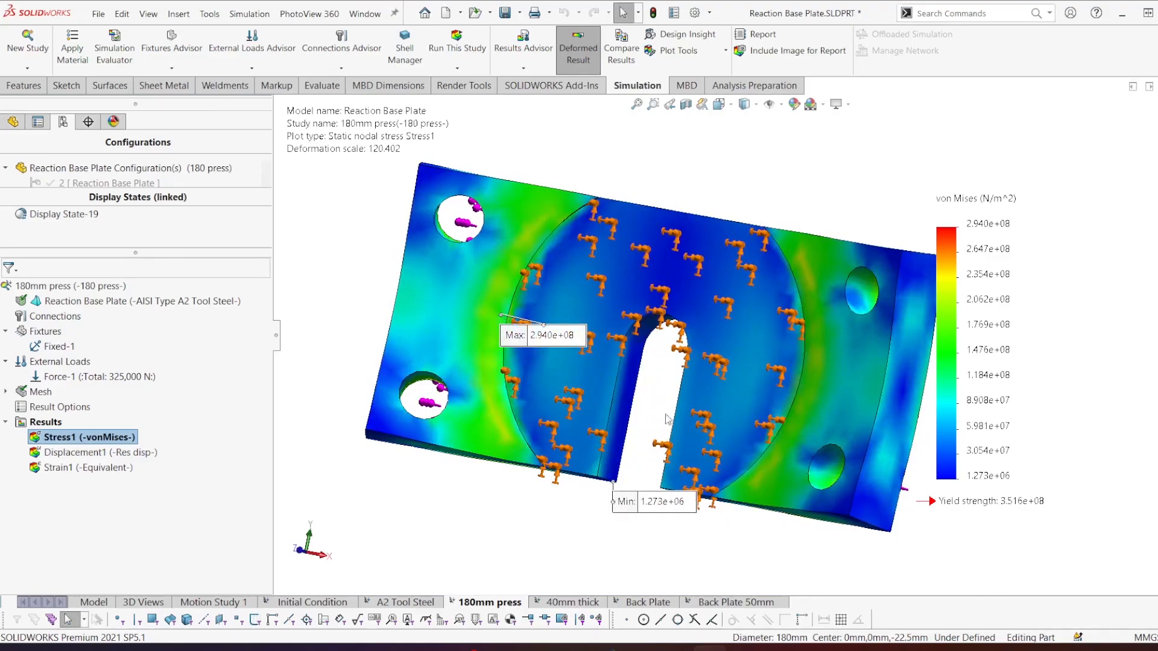
middle_drag(700, 265, 710, 309)
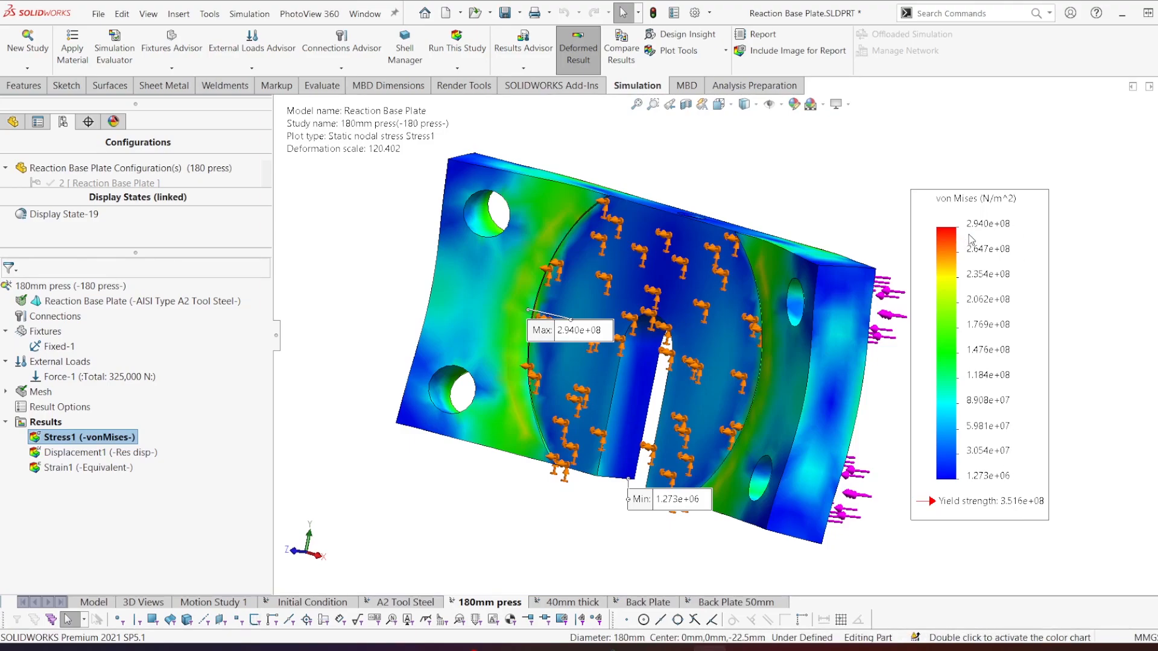
double_click(127, 453)
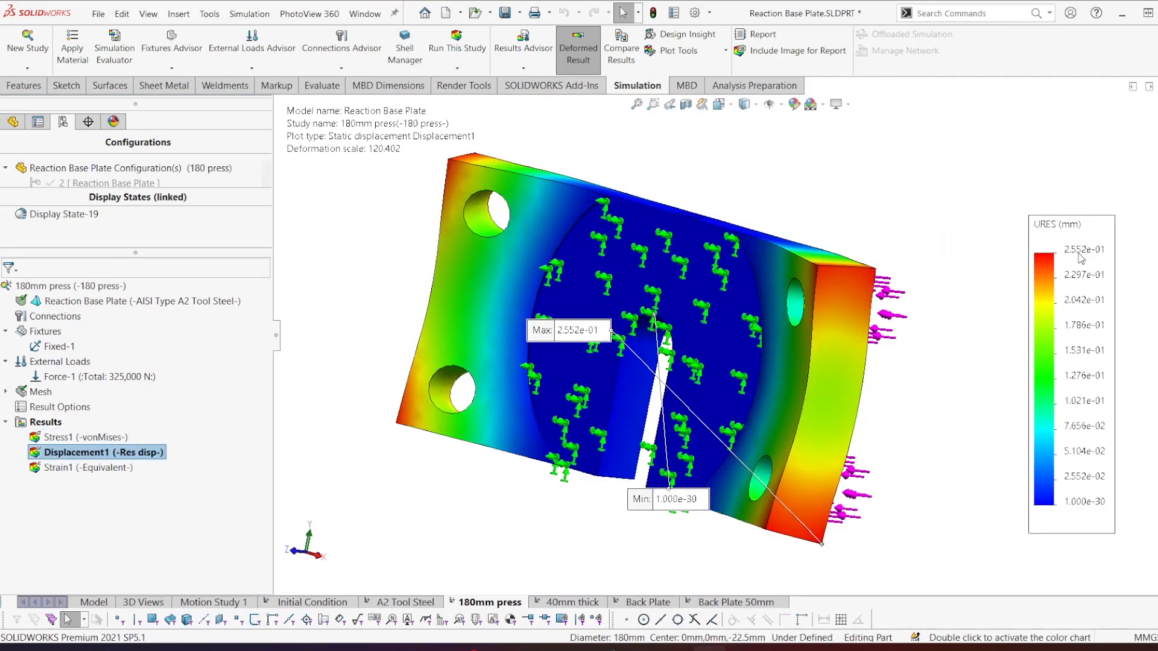
middle_drag(904, 289, 790, 272)
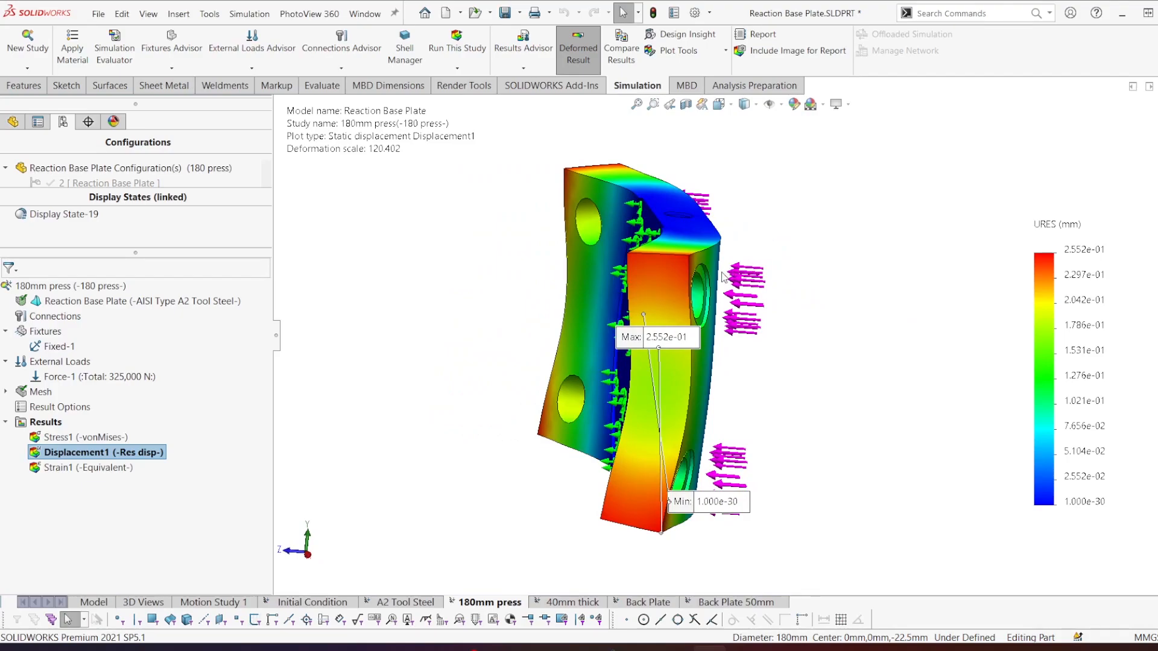
double_click(84, 437)
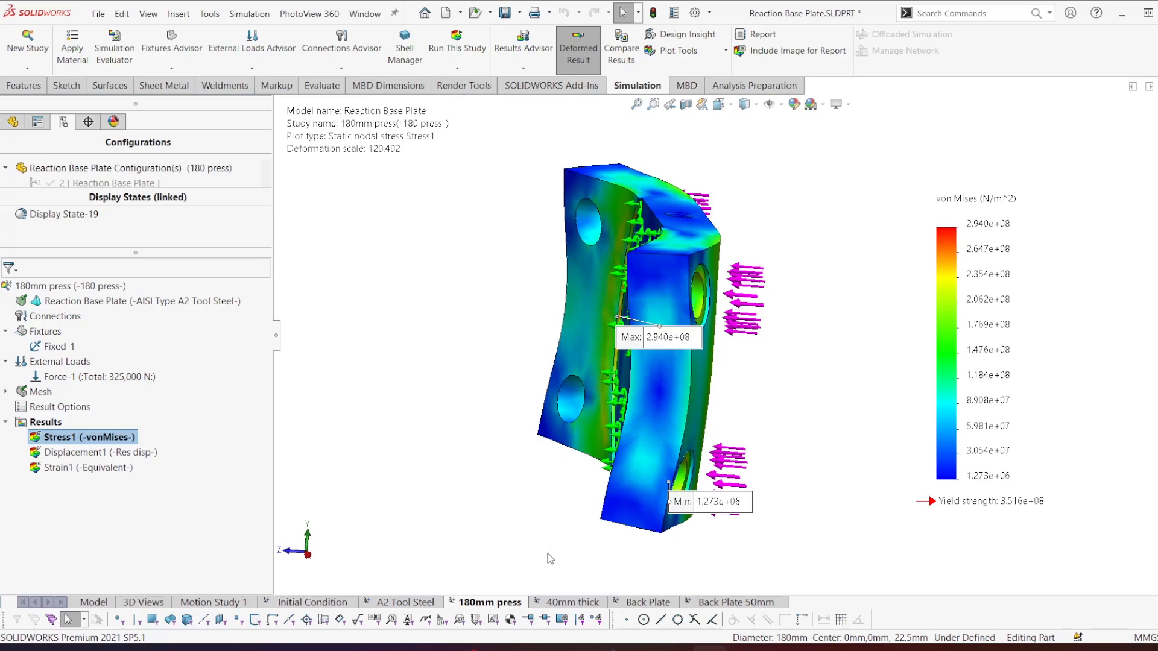
Open the 40mm thick study and activate its configuration.
click(556, 603)
click(109, 375)
right_click(114, 376)
click(143, 387)
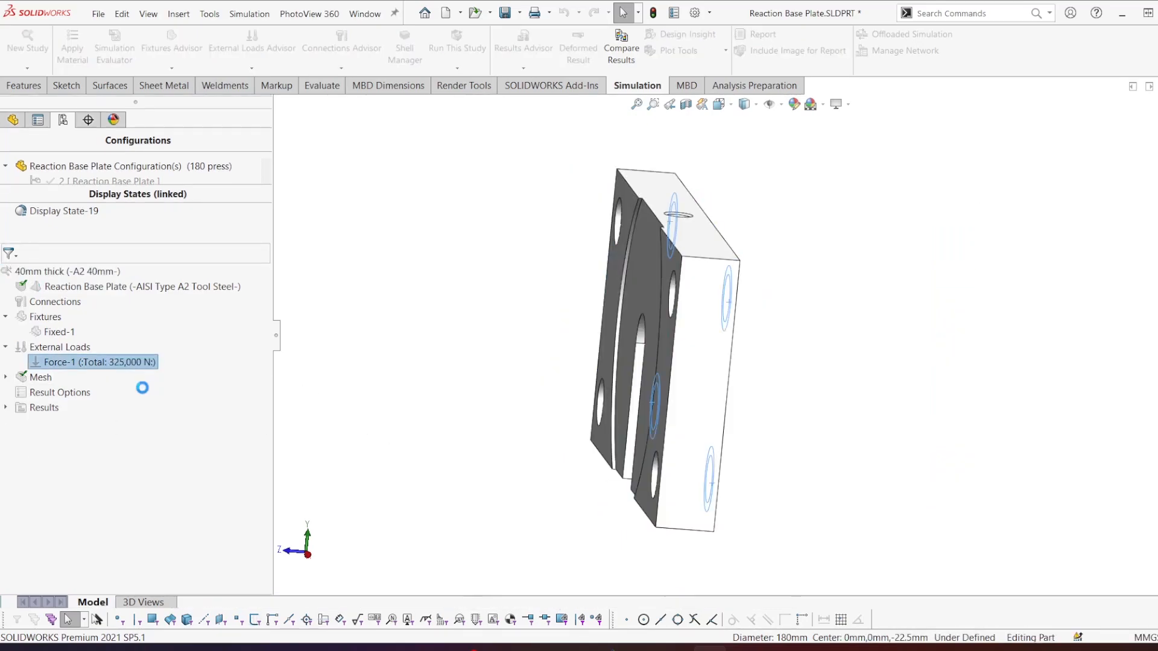
Inspect the 40 mm thick plate's fixture and bolt-hole loads, and mesh and run the study.
mouse_move(652, 267)
middle_down()
mouse_move(620, 279)
mouse_move(640, 260)
mouse_move(671, 258)
middle_up()
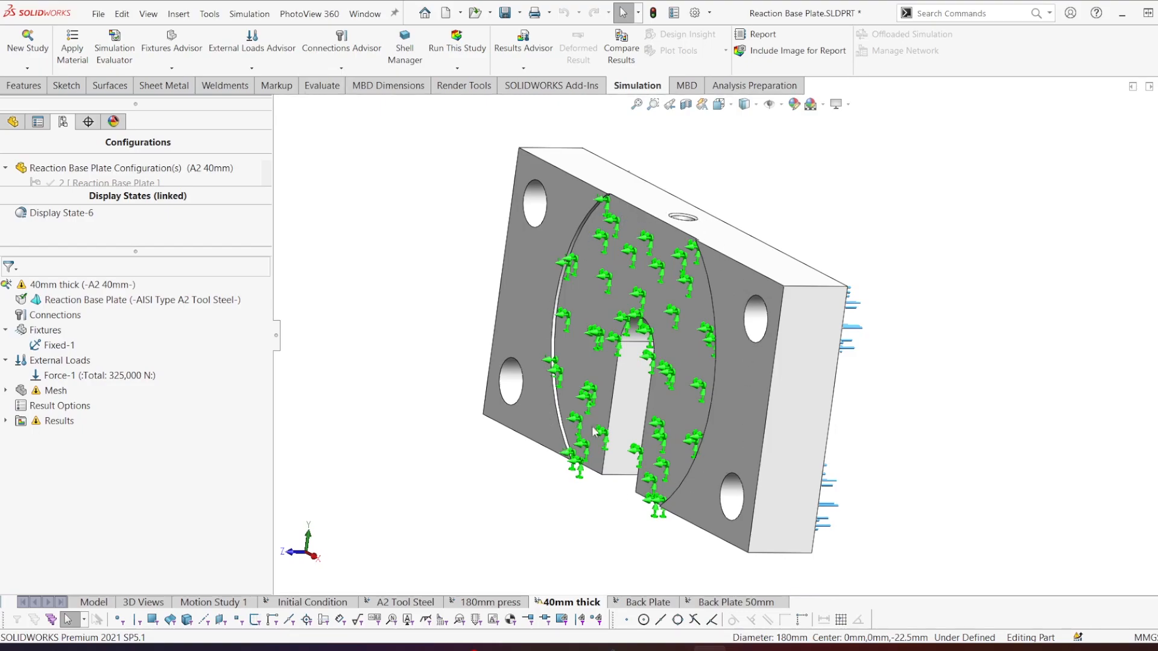
middle_drag(818, 330, 657, 338)
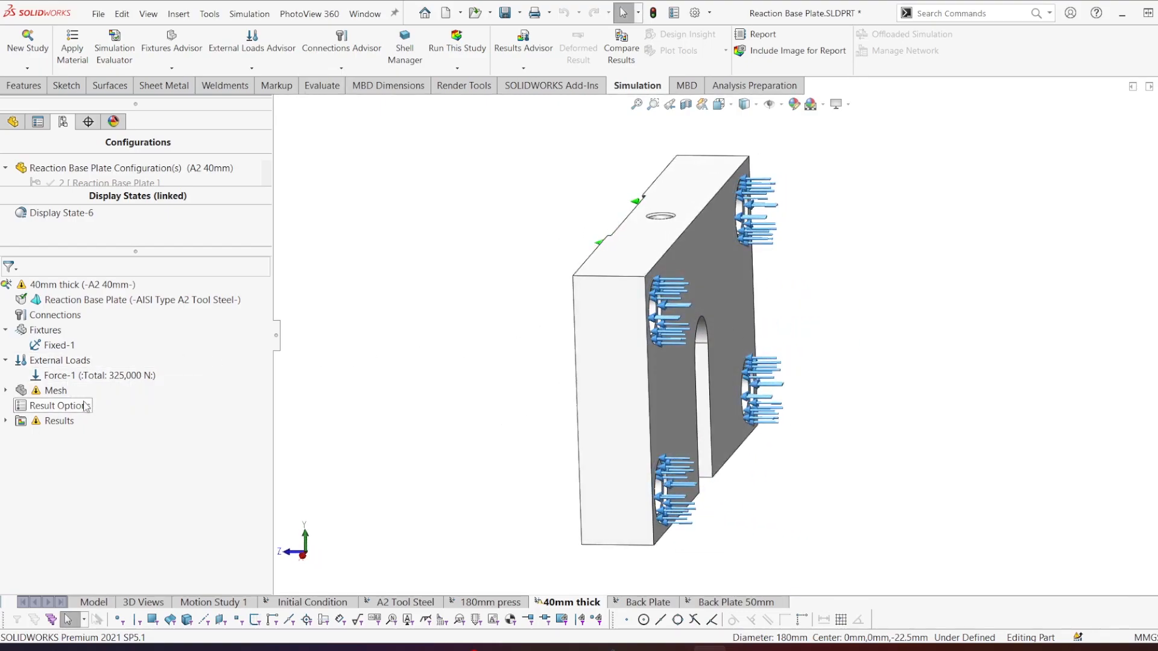
right_click(58, 393)
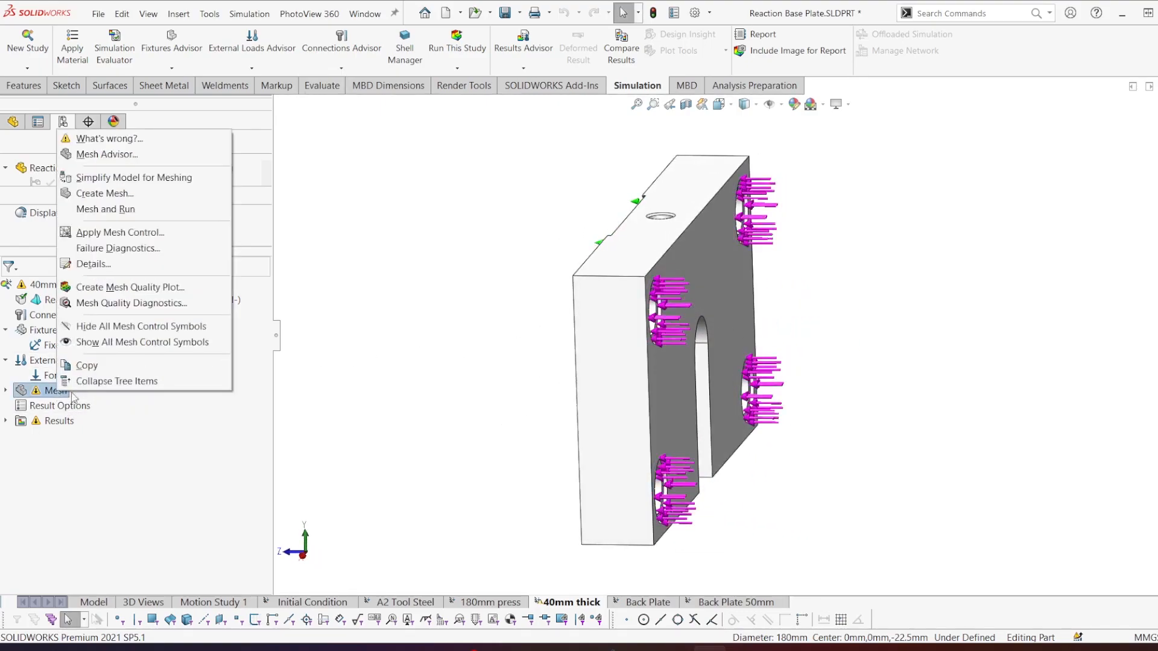
click(91, 213)
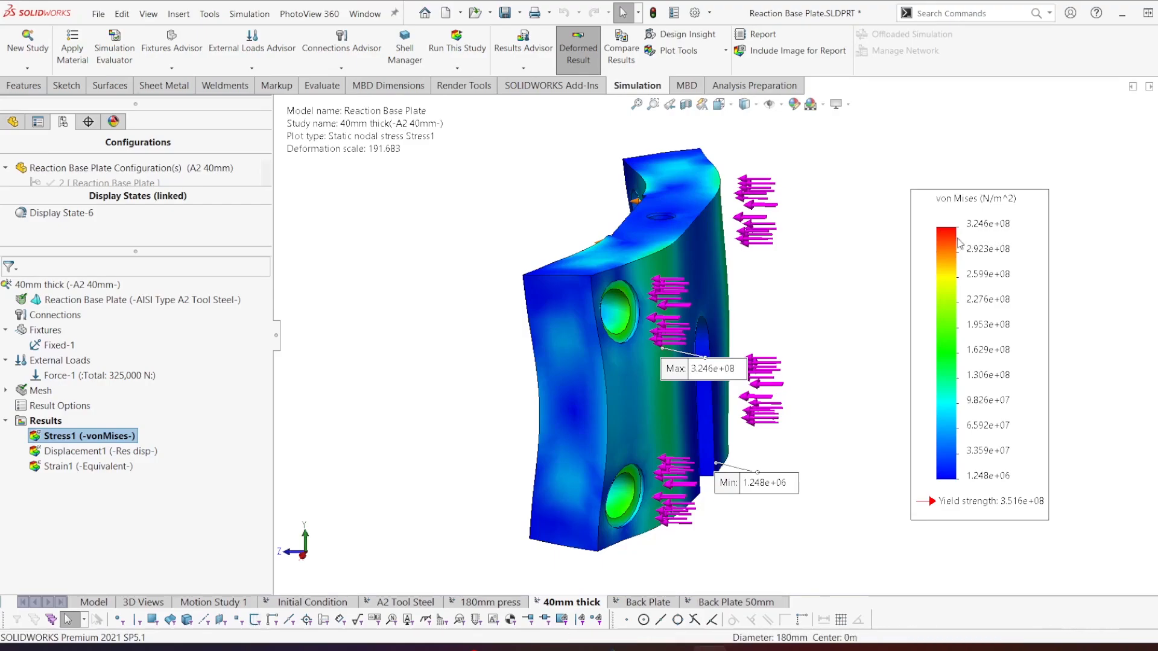
Review the 40mm thick study's displacement plot, and inspect its von Mises stress around the slot and bolt holes on the loaded face.
double_click(99, 451)
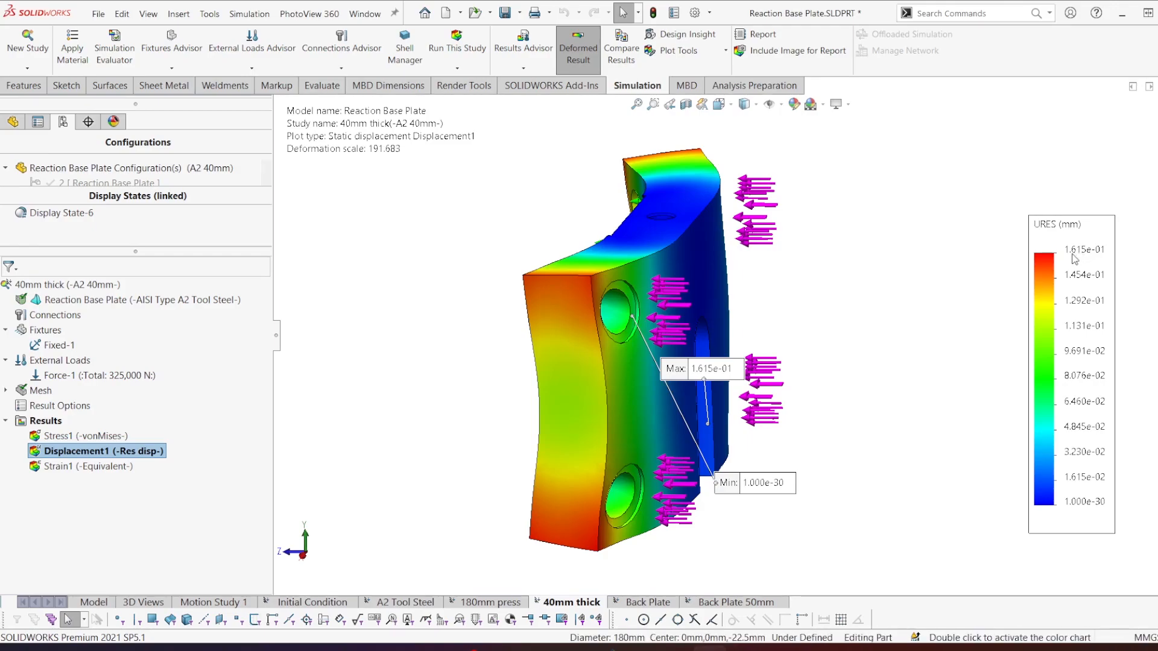
double_click(65, 436)
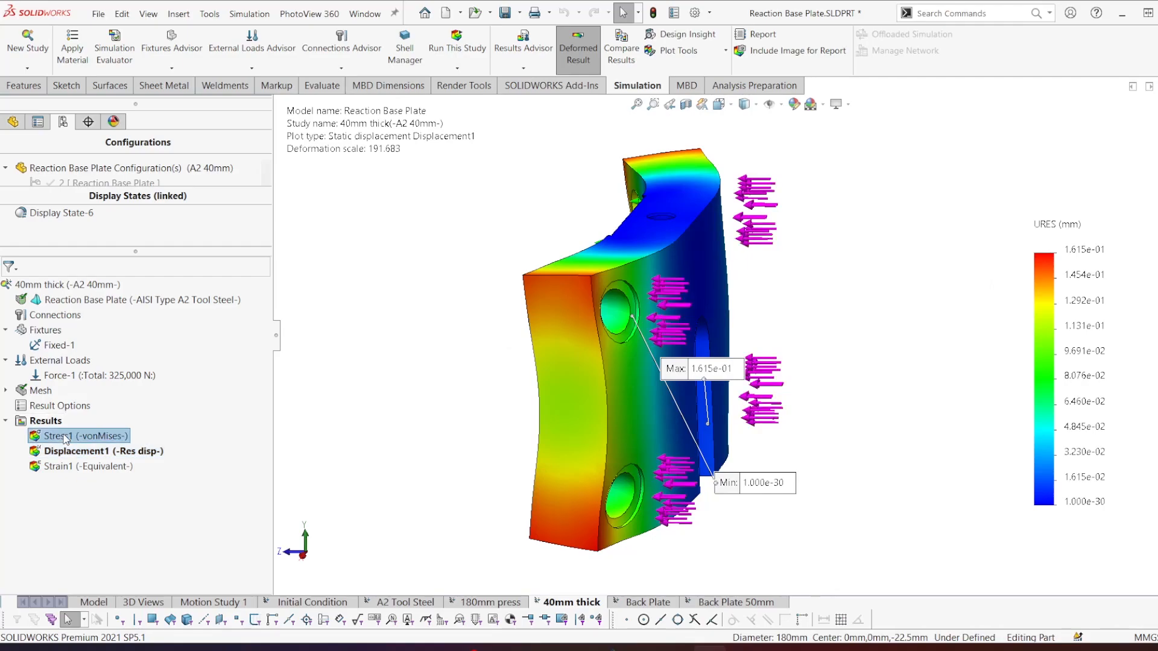
middle_drag(665, 398, 580, 384)
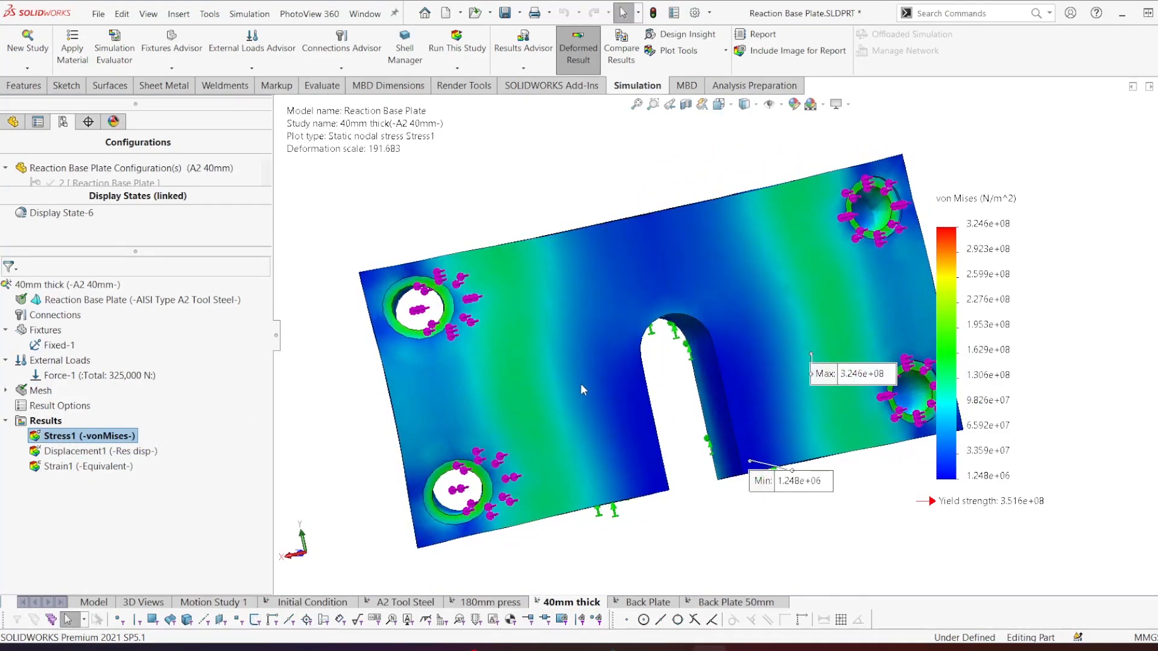
middle_drag(674, 364, 494, 335)
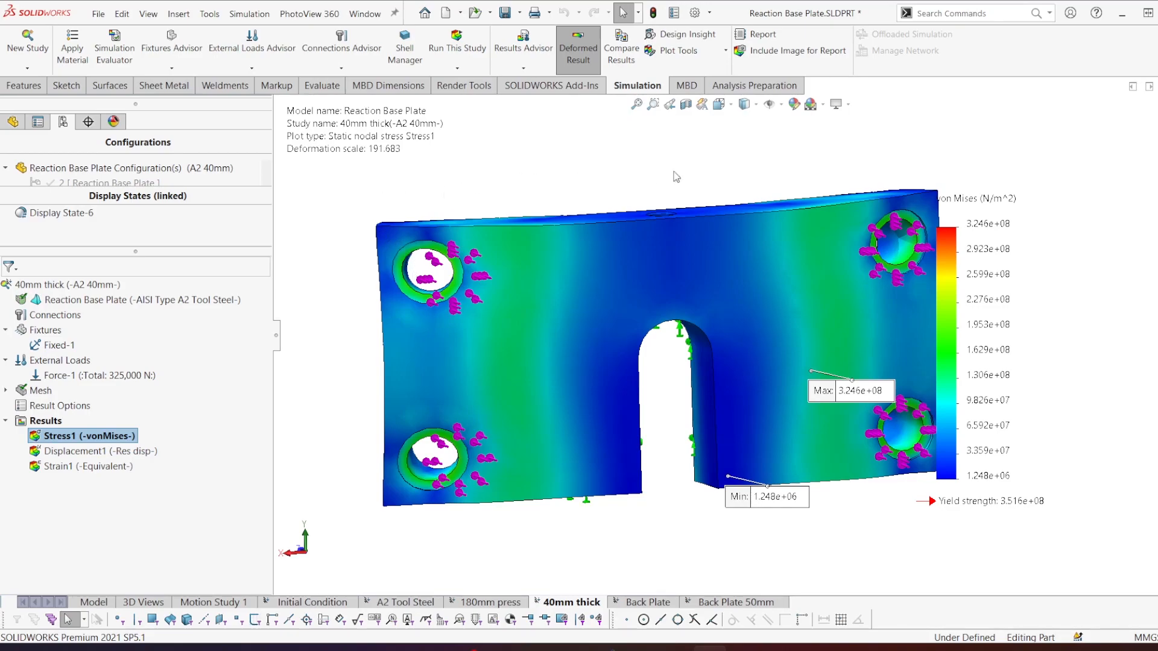
middle_drag(528, 371, 541, 348)
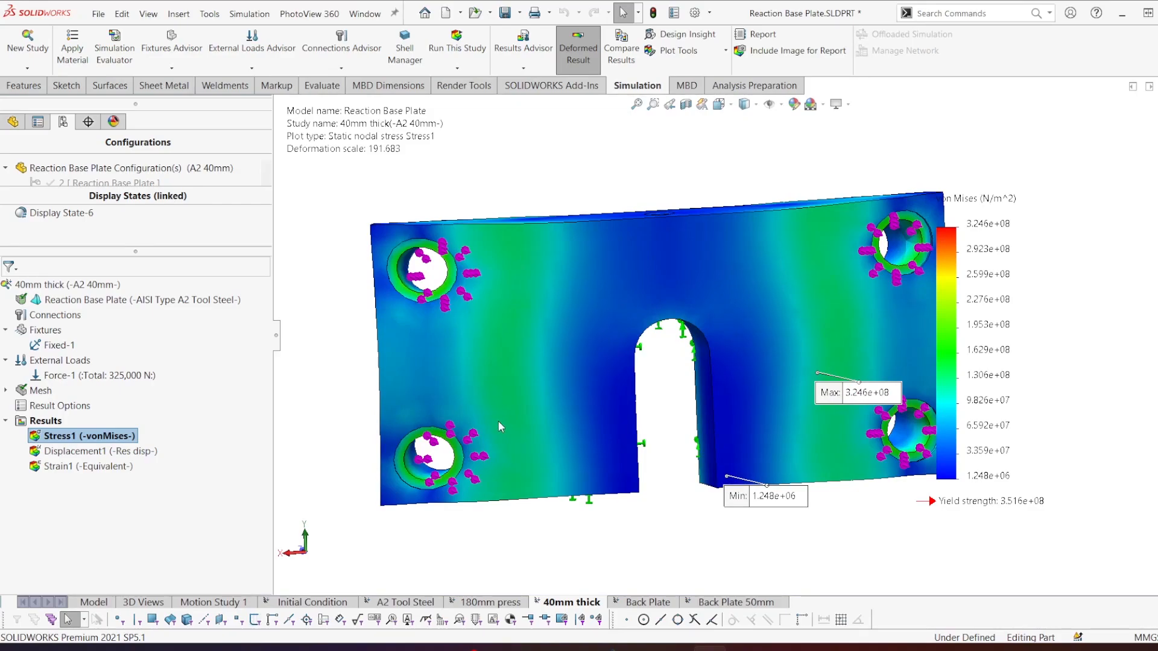
Examine the 40mm thick plate's von Mises stress on the fixture face, the loaded face and the plate's side.
middle_drag(524, 420, 655, 380)
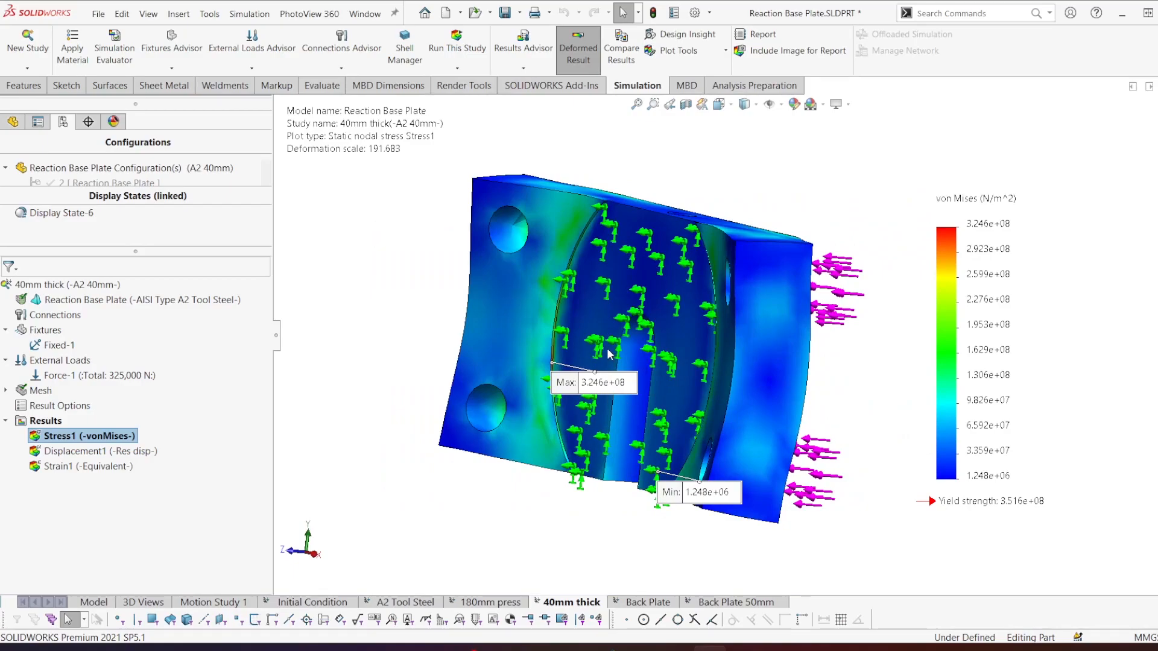
middle_drag(691, 333, 515, 283)
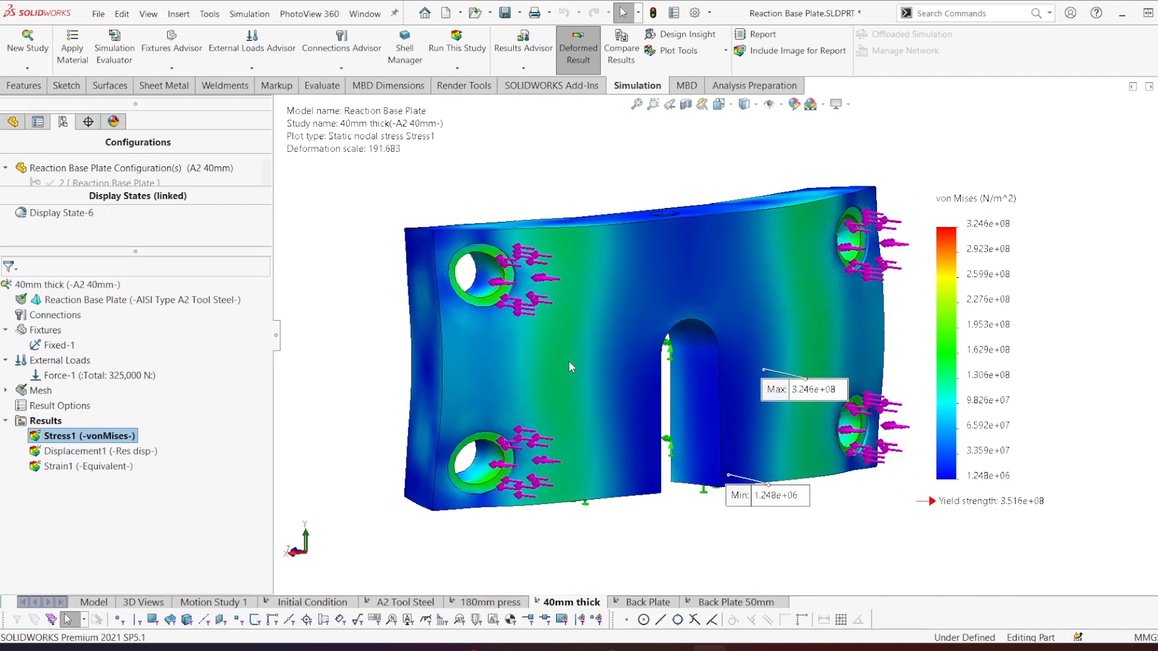
middle_drag(532, 485, 656, 526)
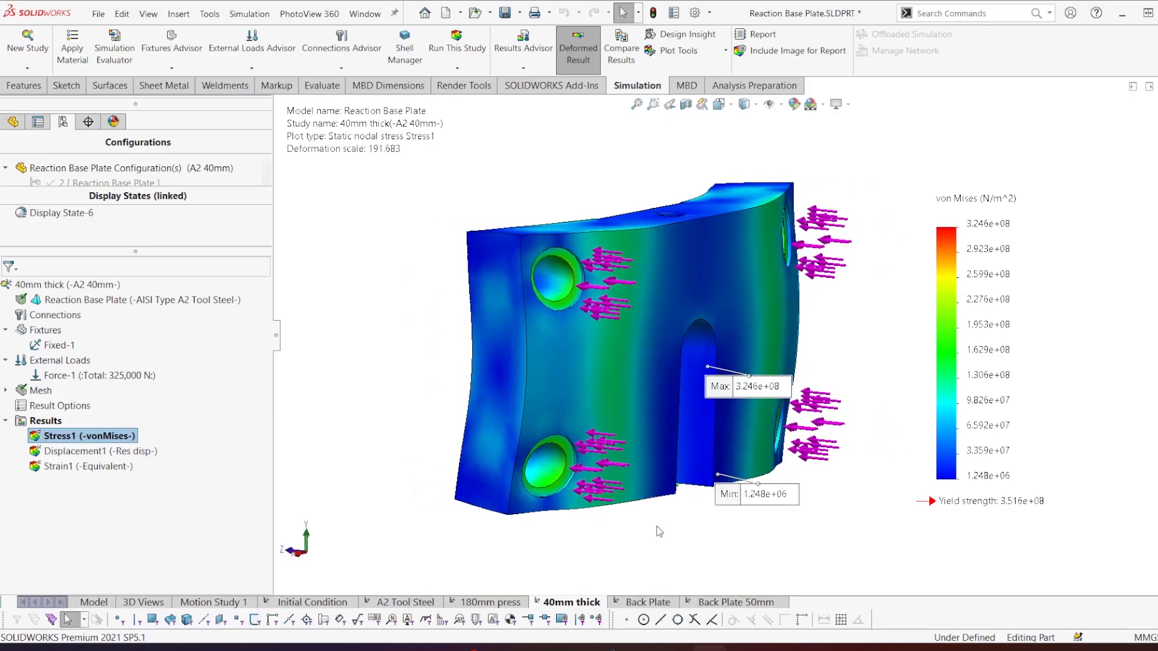
View the image 2 32mm vs 40mm.png to compare the 180mm press and 40mm thick studies' stress and displacement, and return to the model.
click(574, 649)
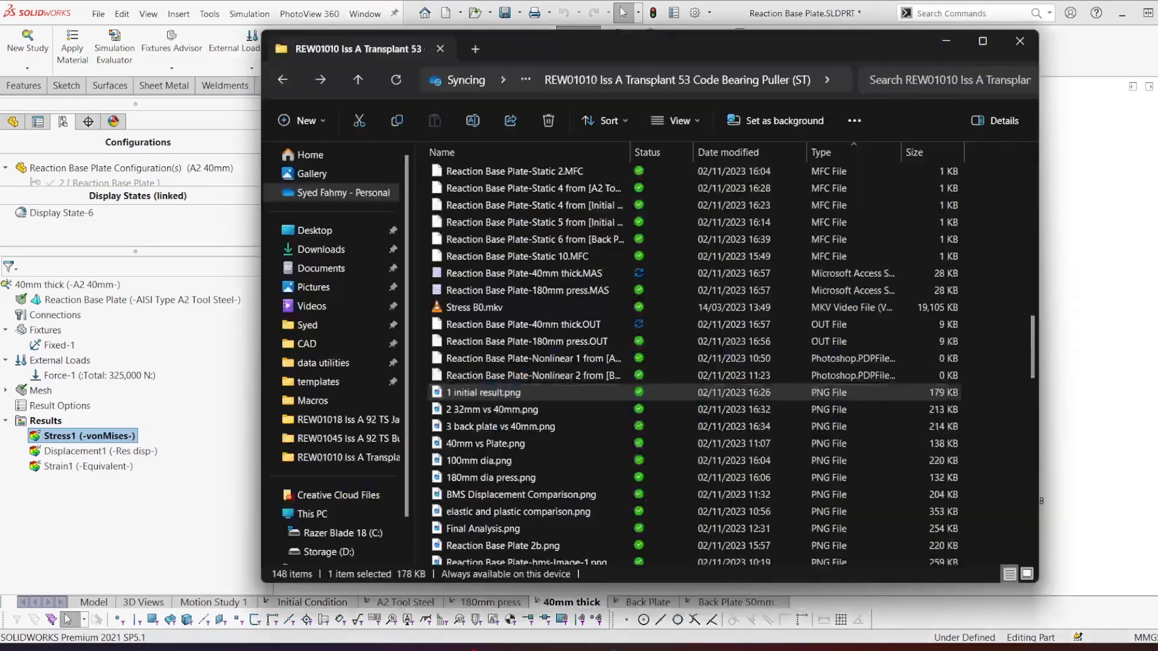
double_click(460, 411)
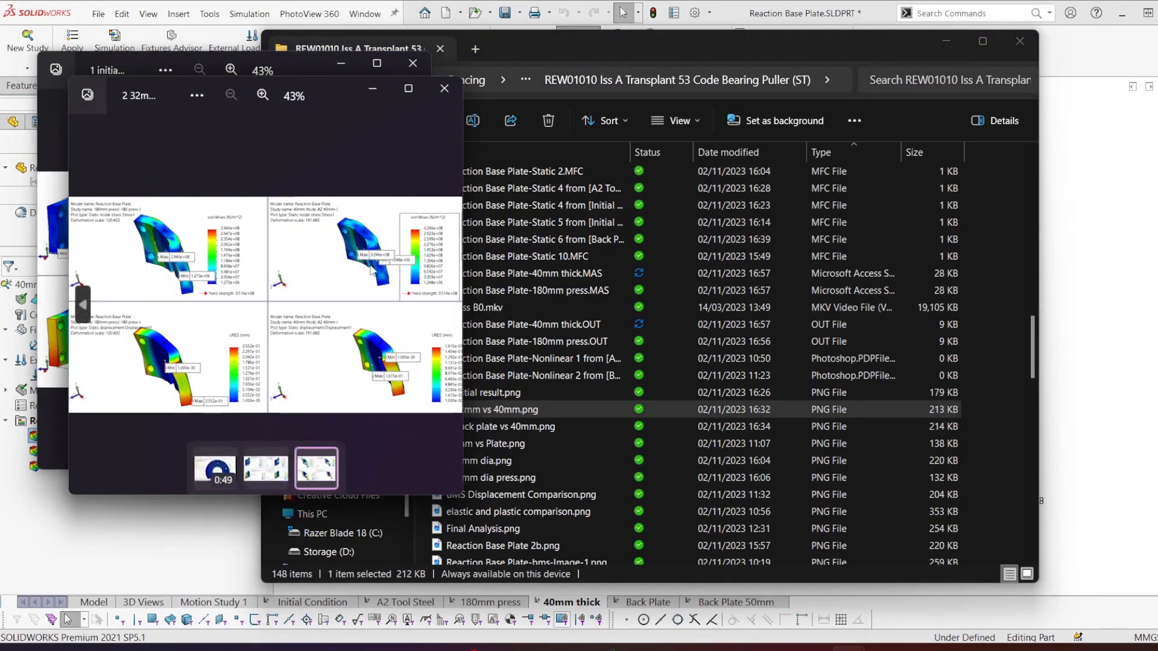
click(408, 88)
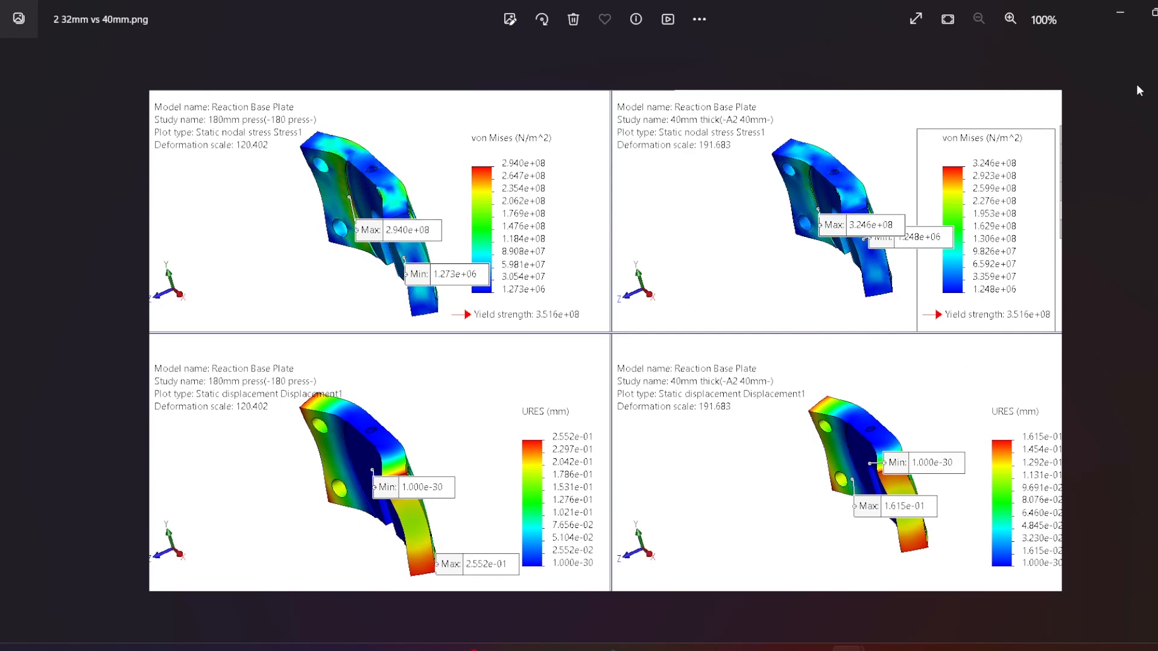
click(1157, 12)
click(1127, 393)
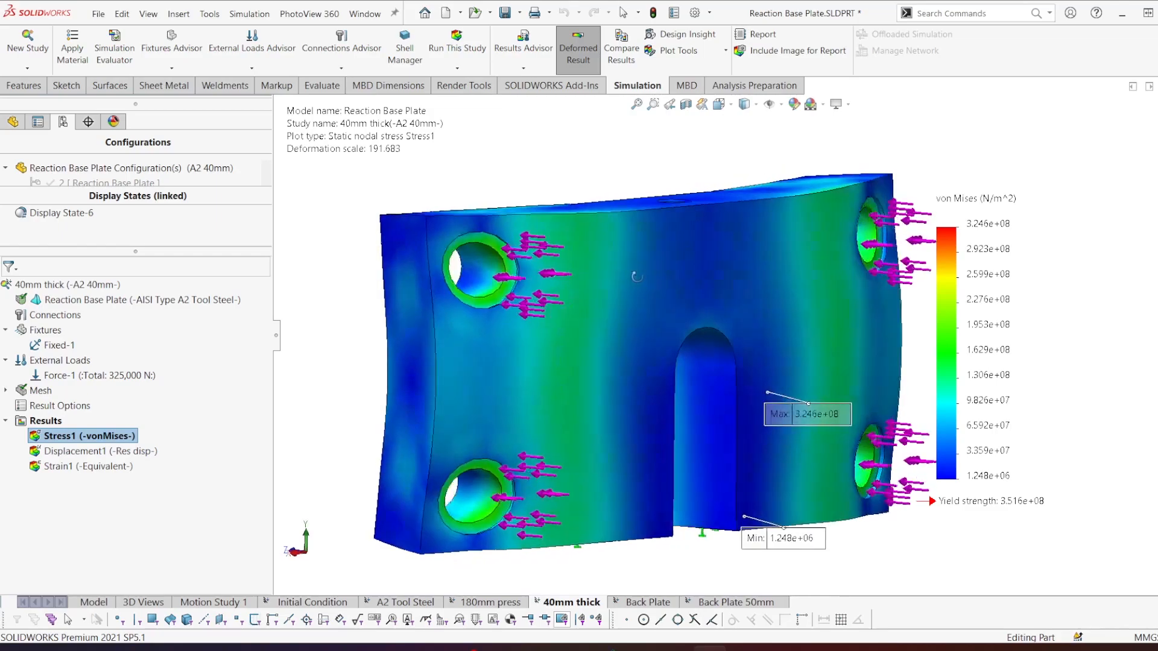
Open the Back Plate study and activate its configuration.
click(657, 603)
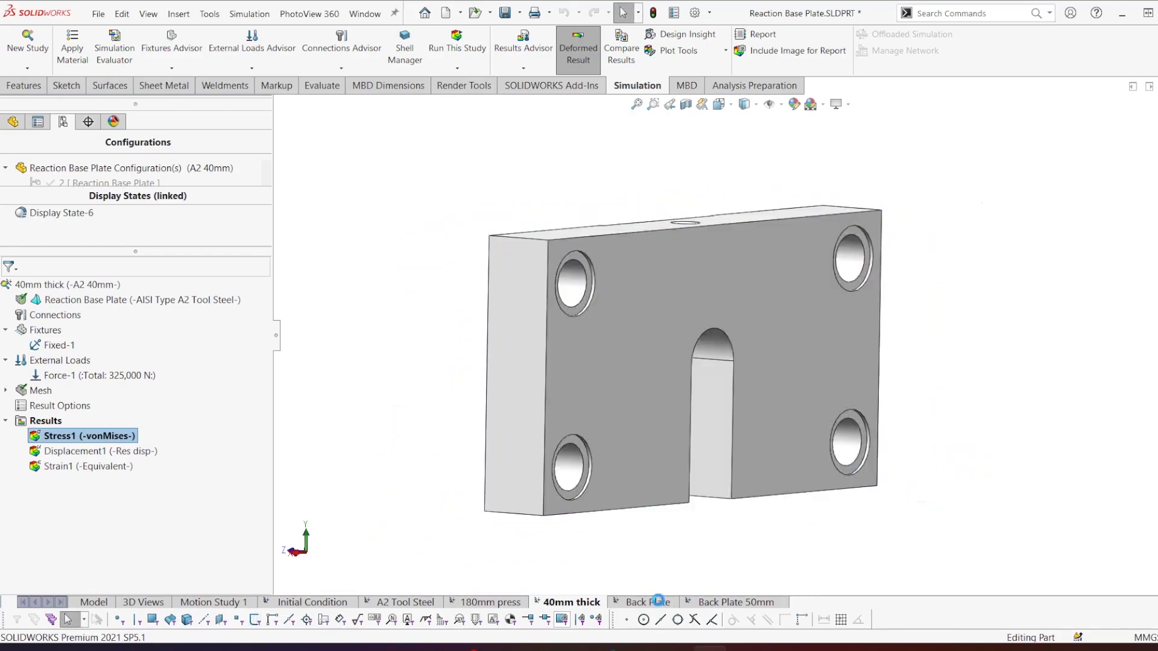
right_click(83, 389)
click(138, 393)
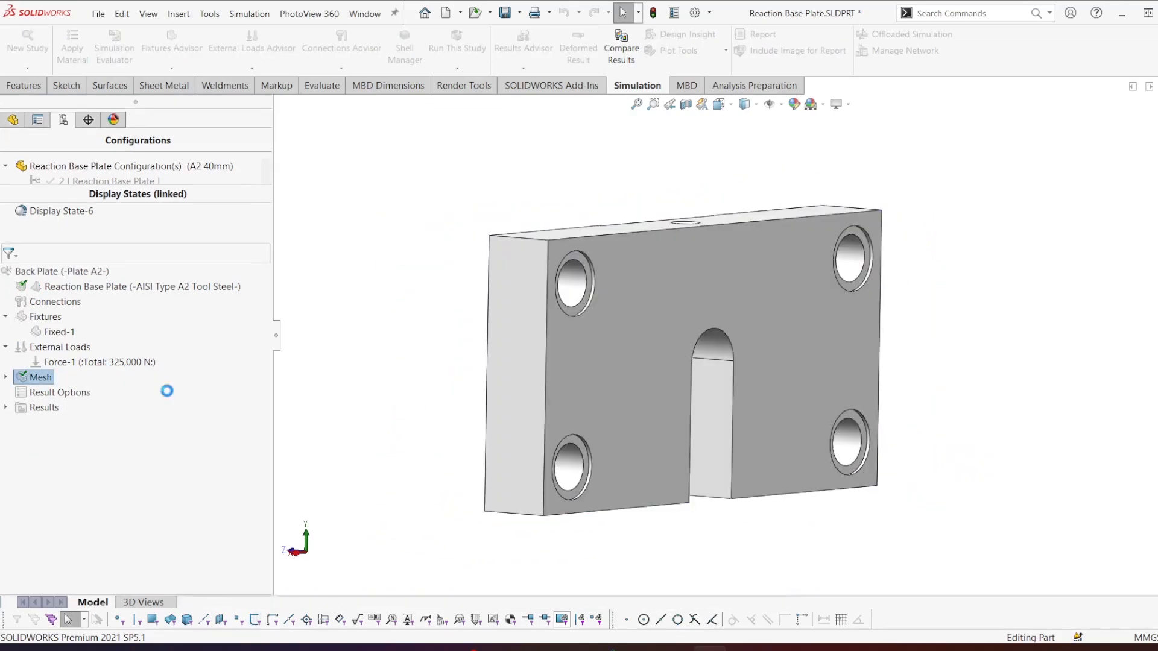
Inspect the back plate bar and bolt-hole loads on the plate, and mesh and run the Back Plate study.
middle_drag(512, 342, 526, 314)
middle_drag(731, 260, 619, 317)
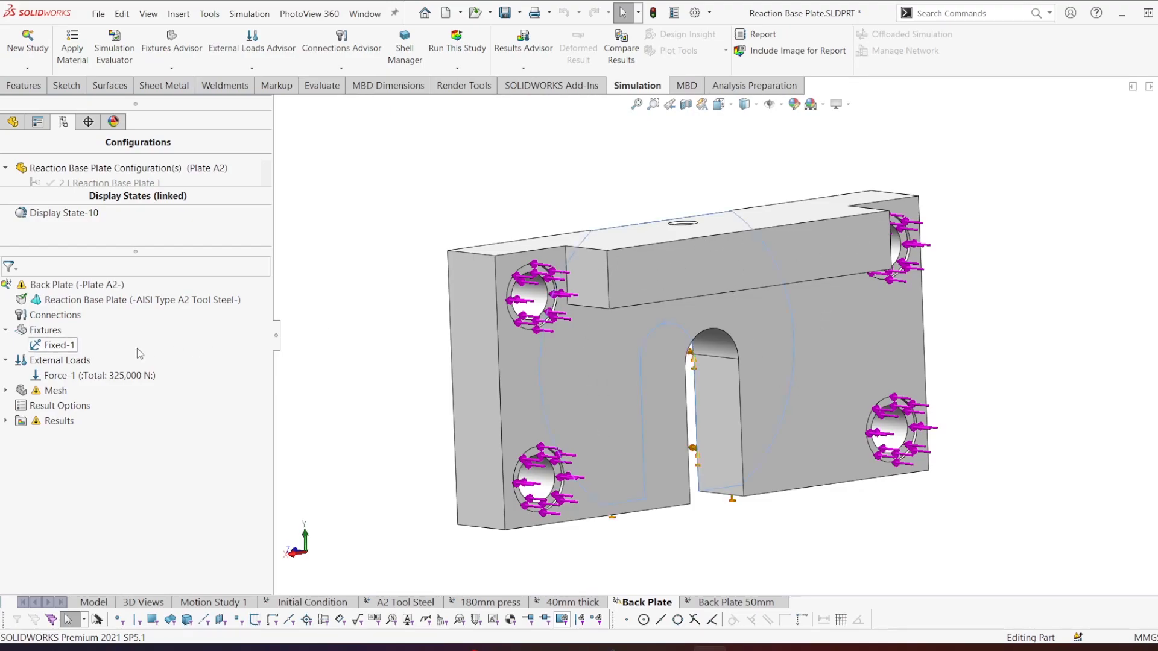
right_click(35, 391)
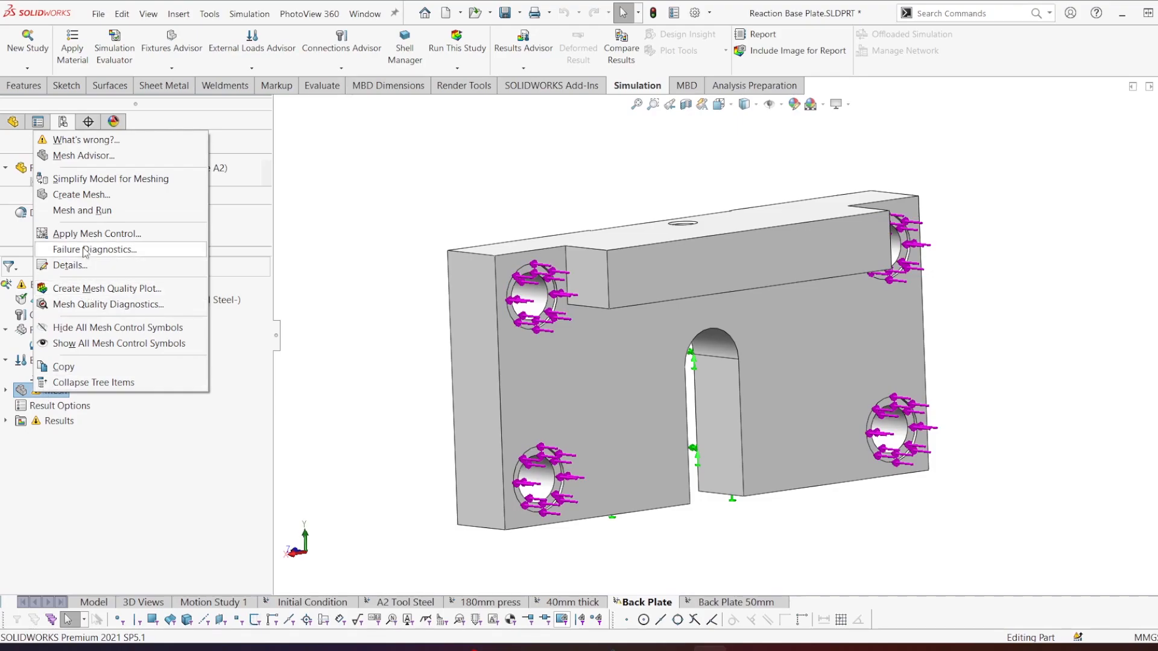
click(82, 210)
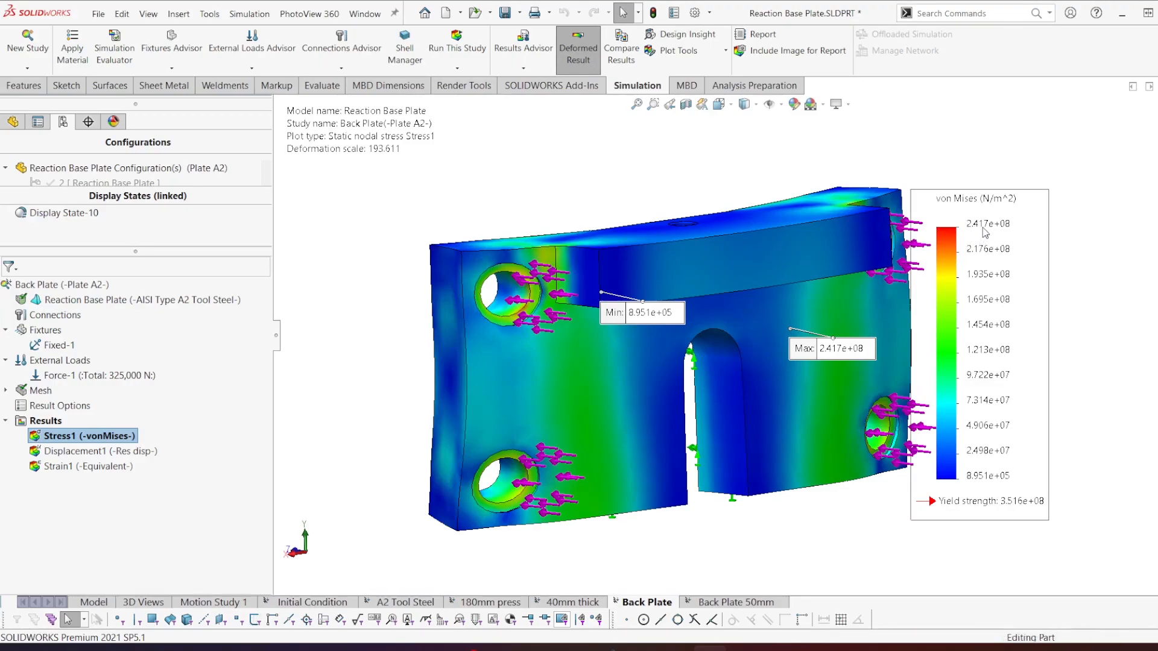
Review the Back Plate study's von Mises stress and its displacement plot, and return to the stress plot.
middle_drag(304, 221, 412, 265)
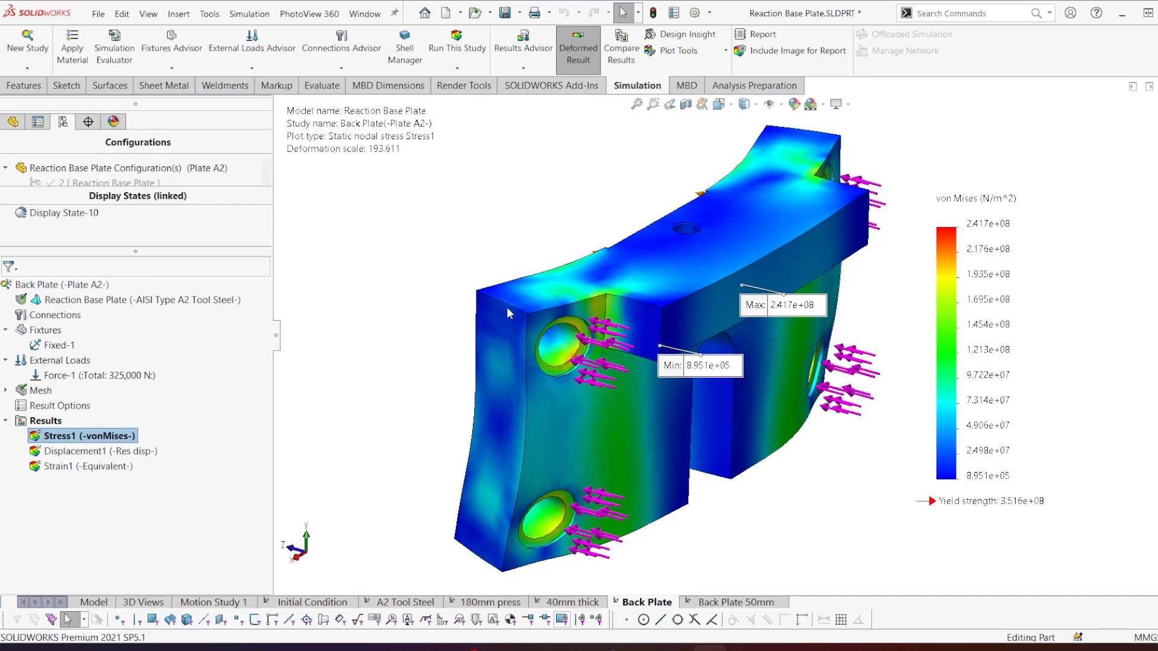
double_click(60, 451)
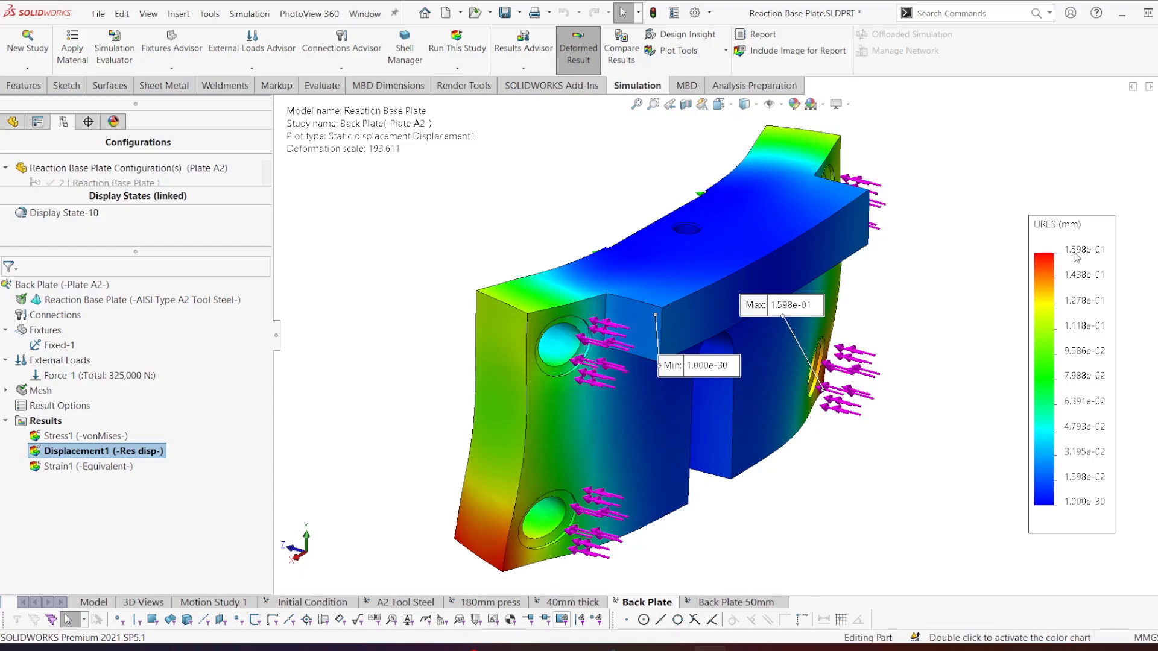
click(91, 437)
double_click(93, 440)
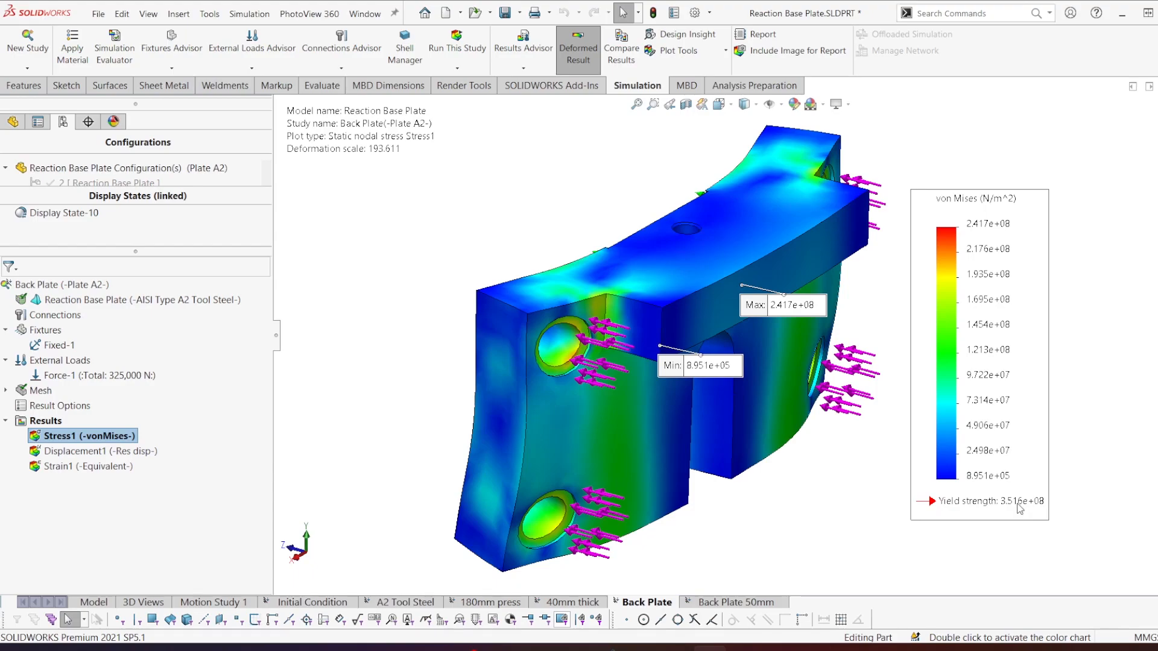
Activate the Back Plate 50mm study's configuration, and mesh and run the study.
click(742, 603)
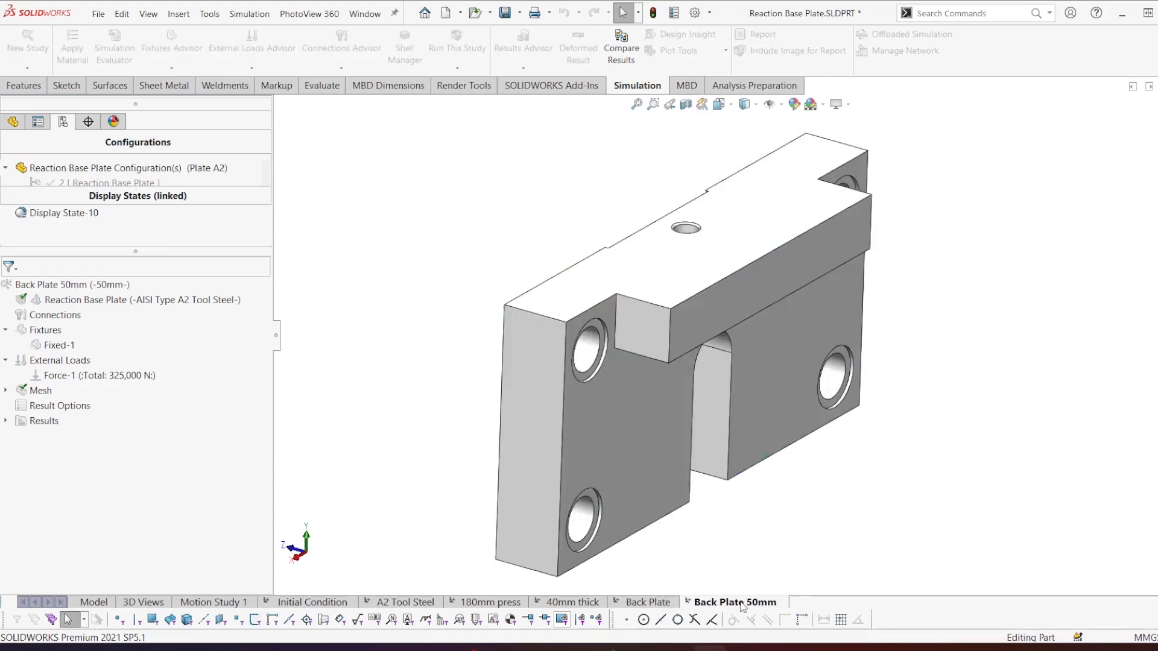
right_click(97, 375)
click(131, 383)
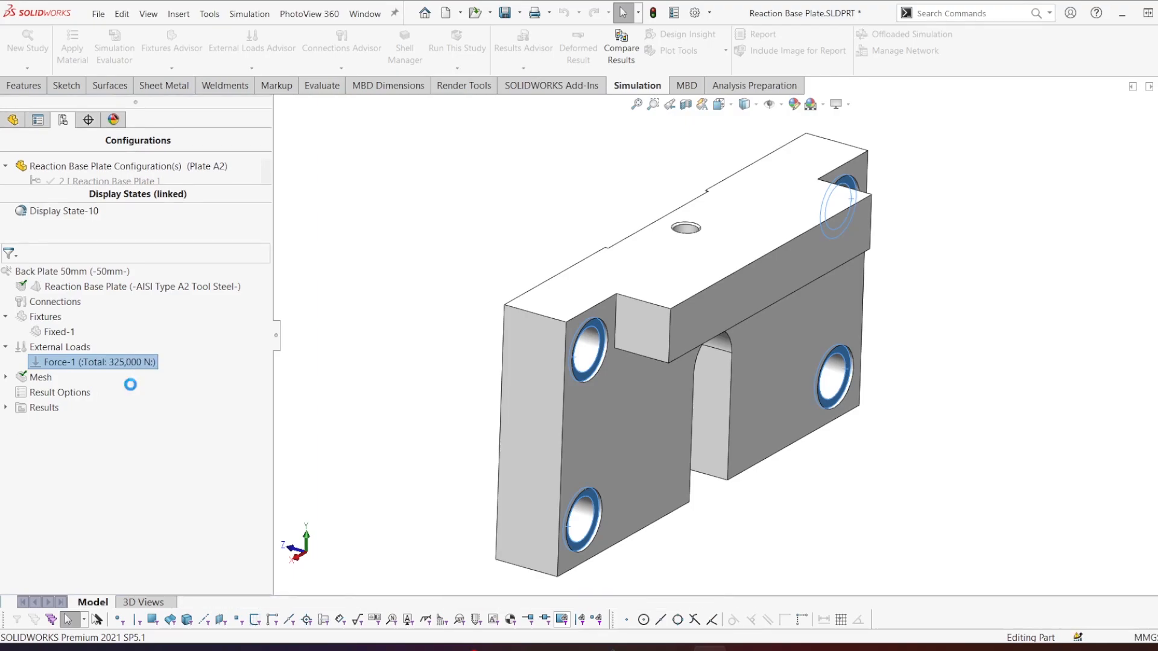
right_click(52, 391)
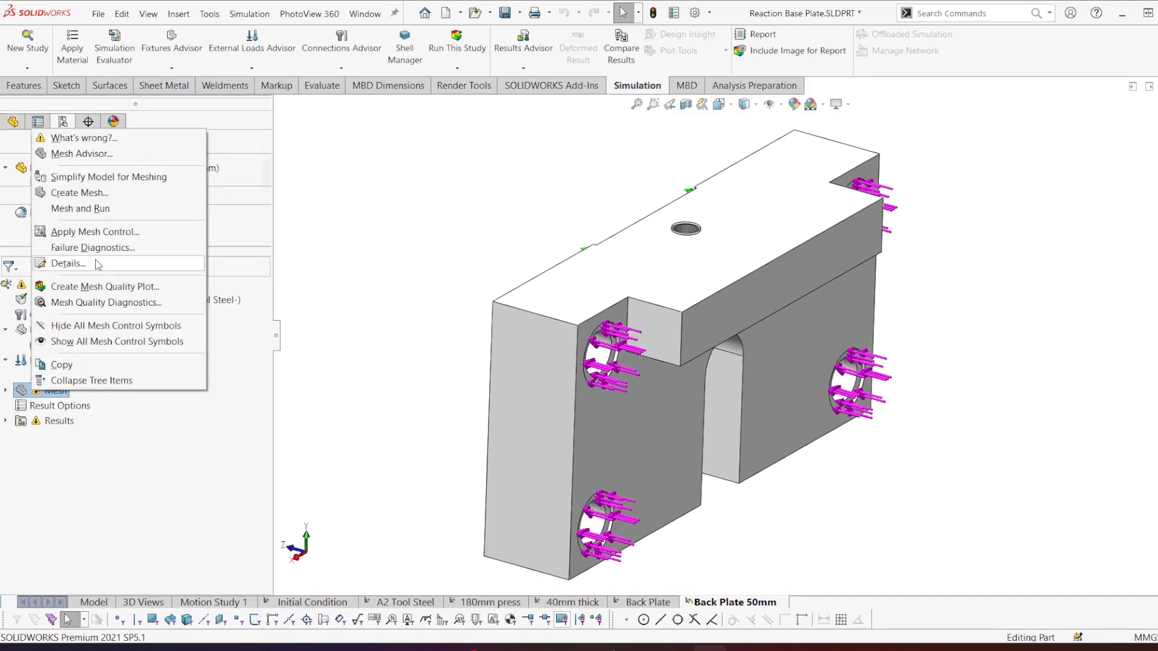
click(80, 208)
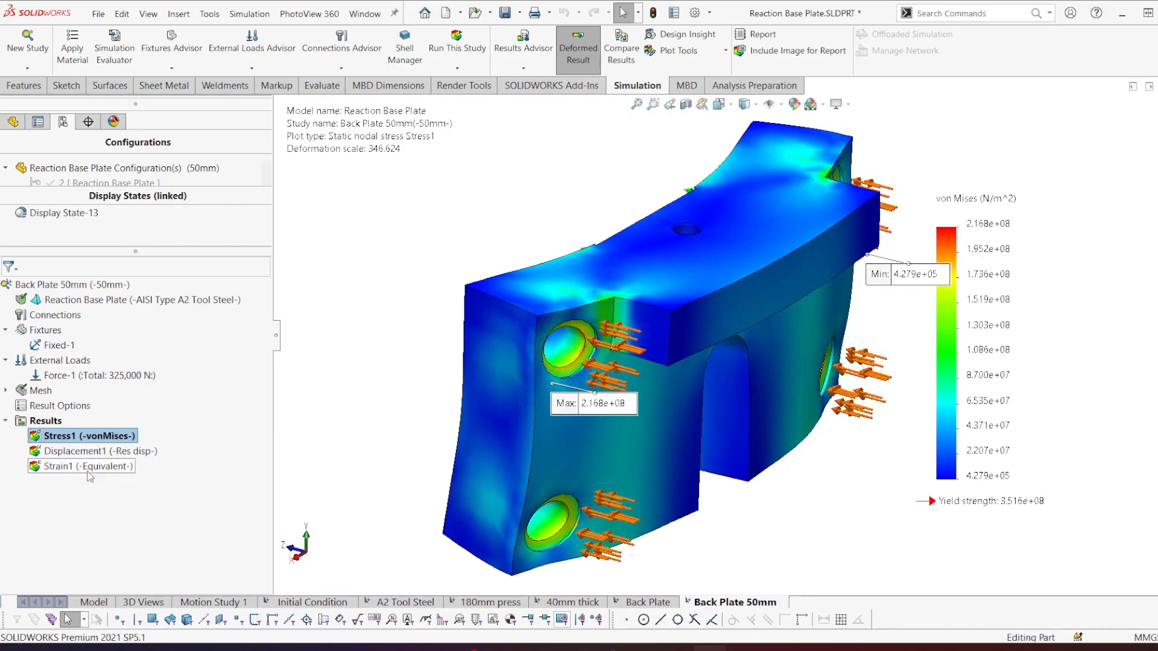
Show the Back Plate 50mm study's displacement plot and examine it on the loaded face.
click(97, 453)
double_click(96, 454)
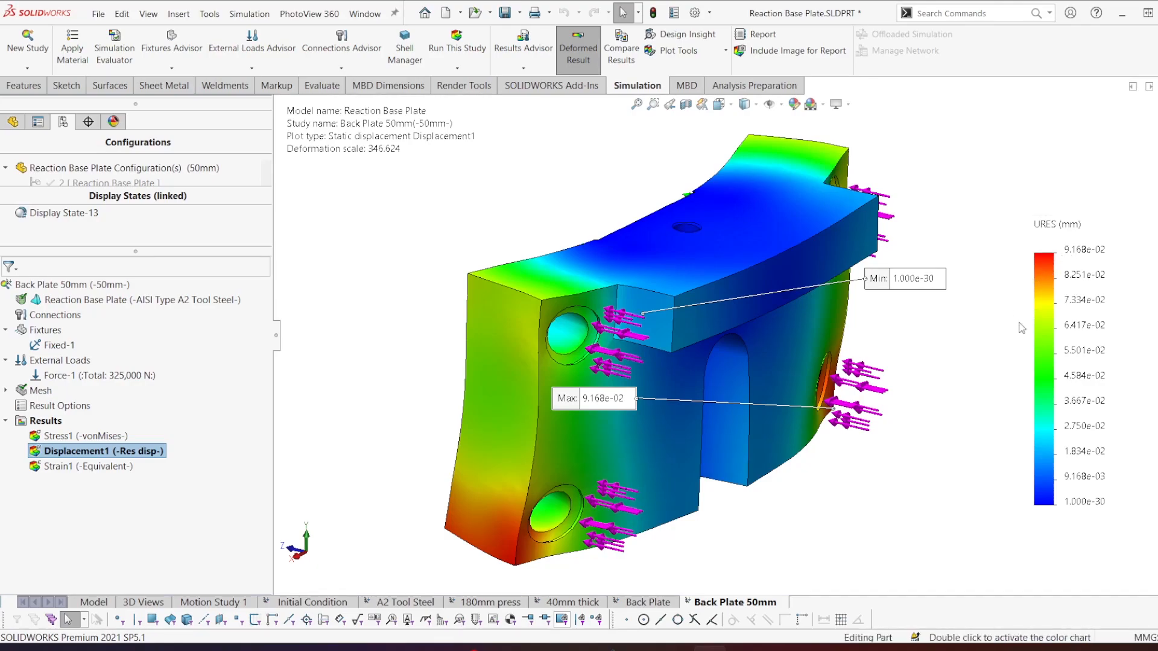
middle_drag(776, 386, 691, 333)
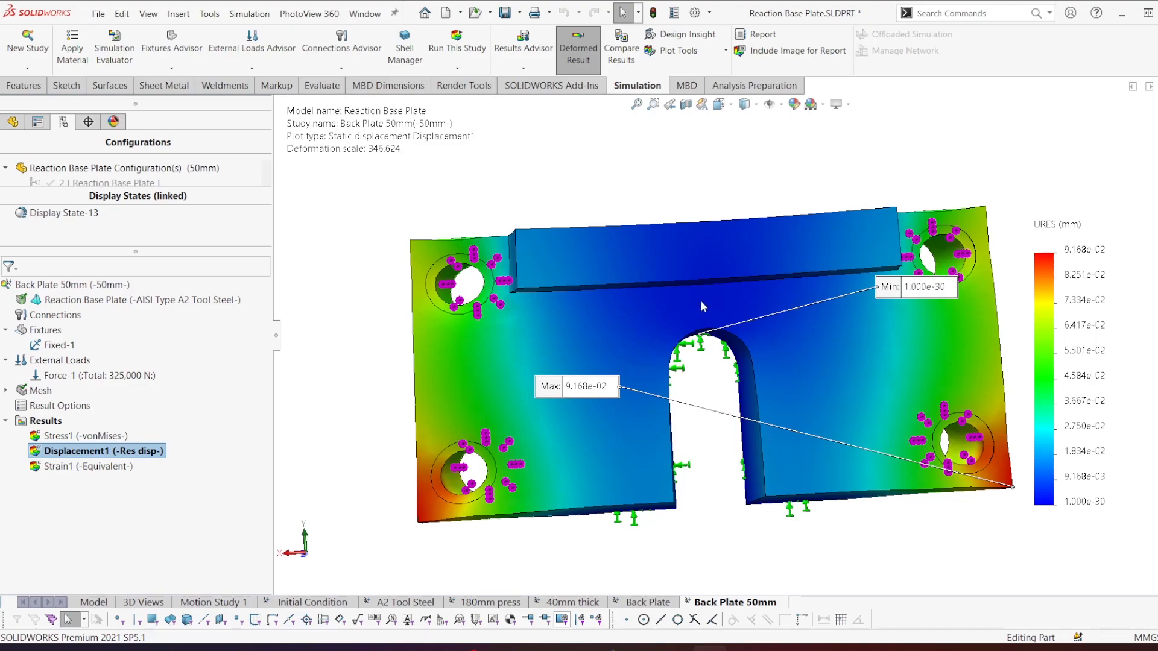
scroll(693, 304, up, 1)
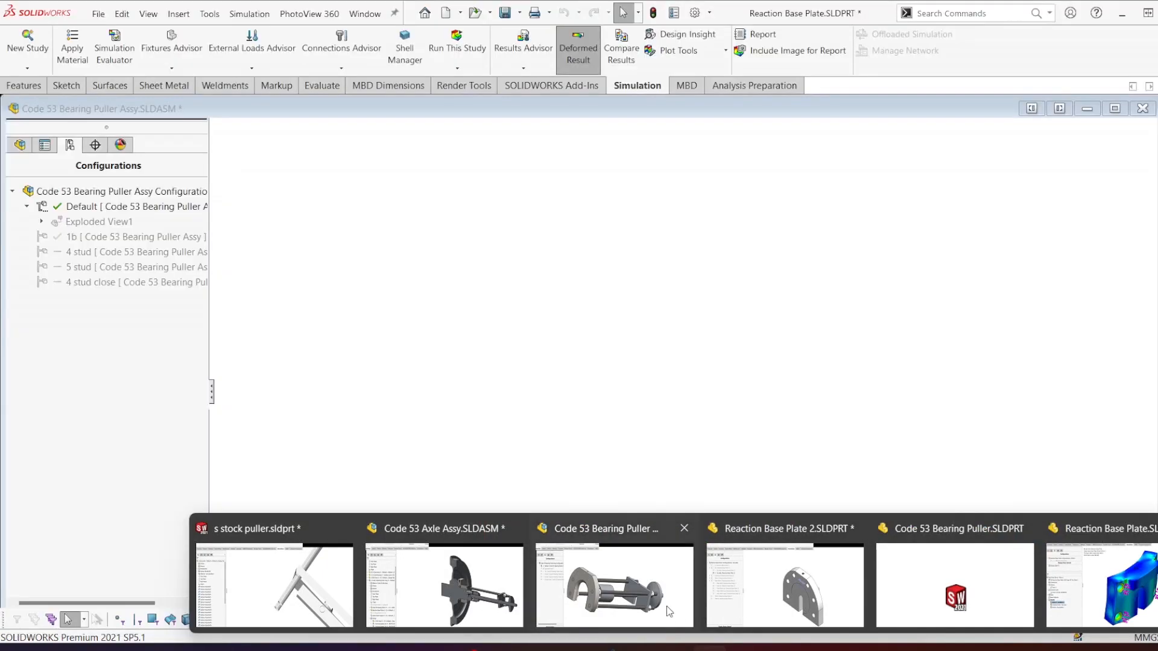
Switch to the Code 53 Bearing Puller assembly and examine its puller plate, studs and reaction plate in the Default configuration.
click(667, 606)
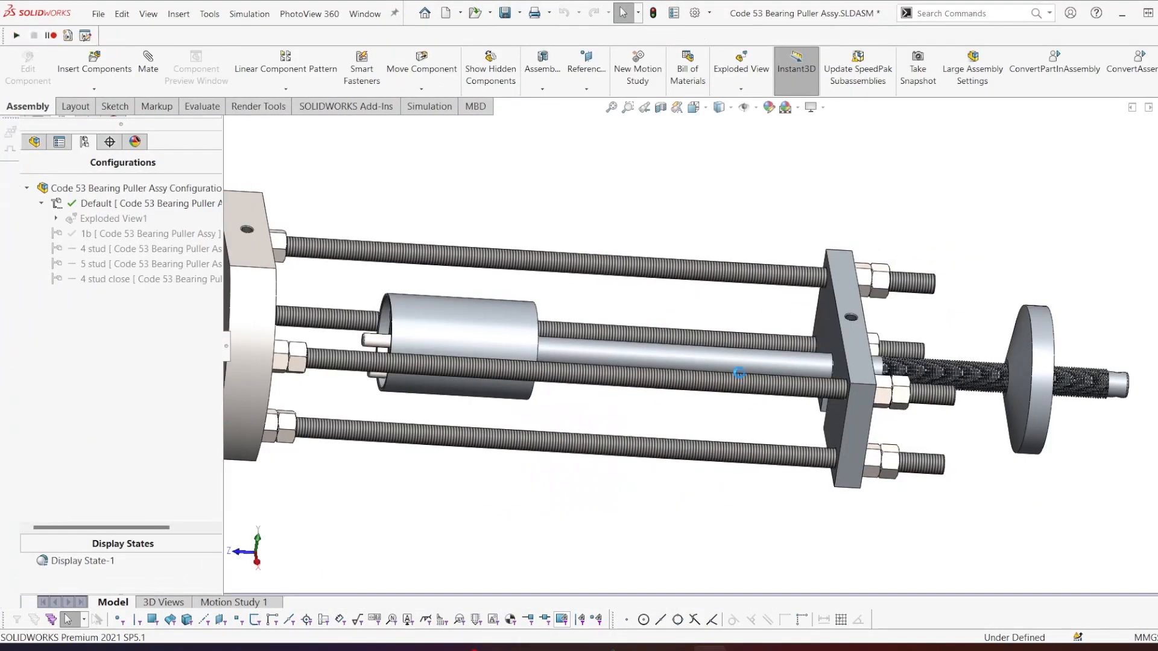
scroll(740, 373, up, 1)
middle_drag(582, 314, 462, 282)
click(420, 313)
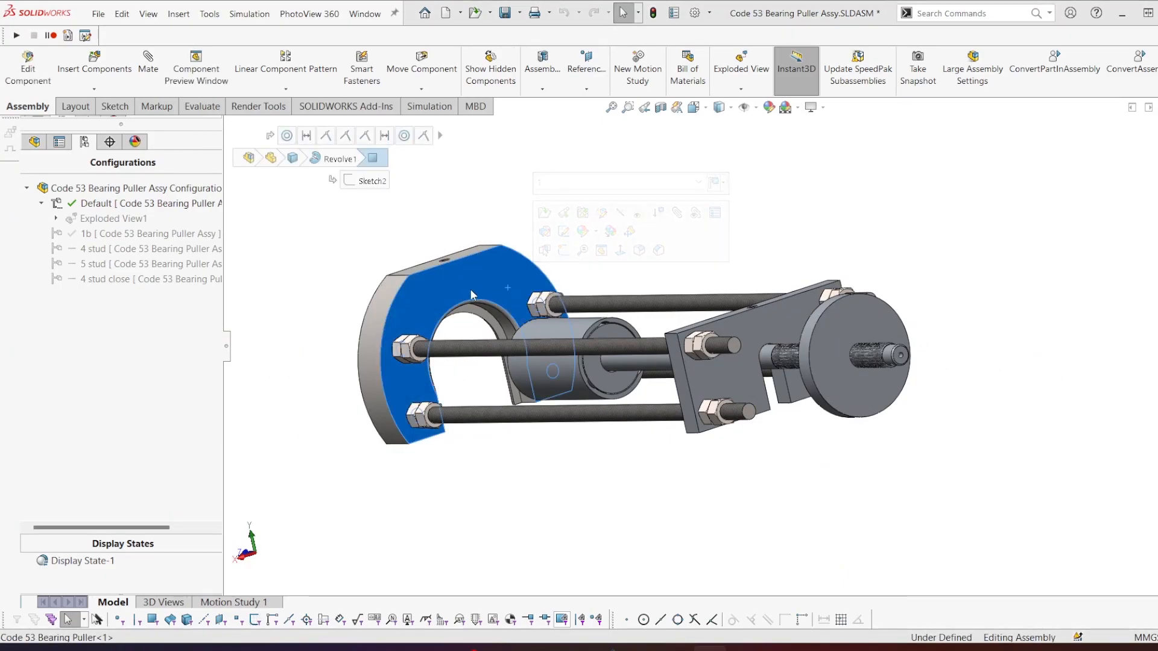
middle_drag(466, 303, 485, 301)
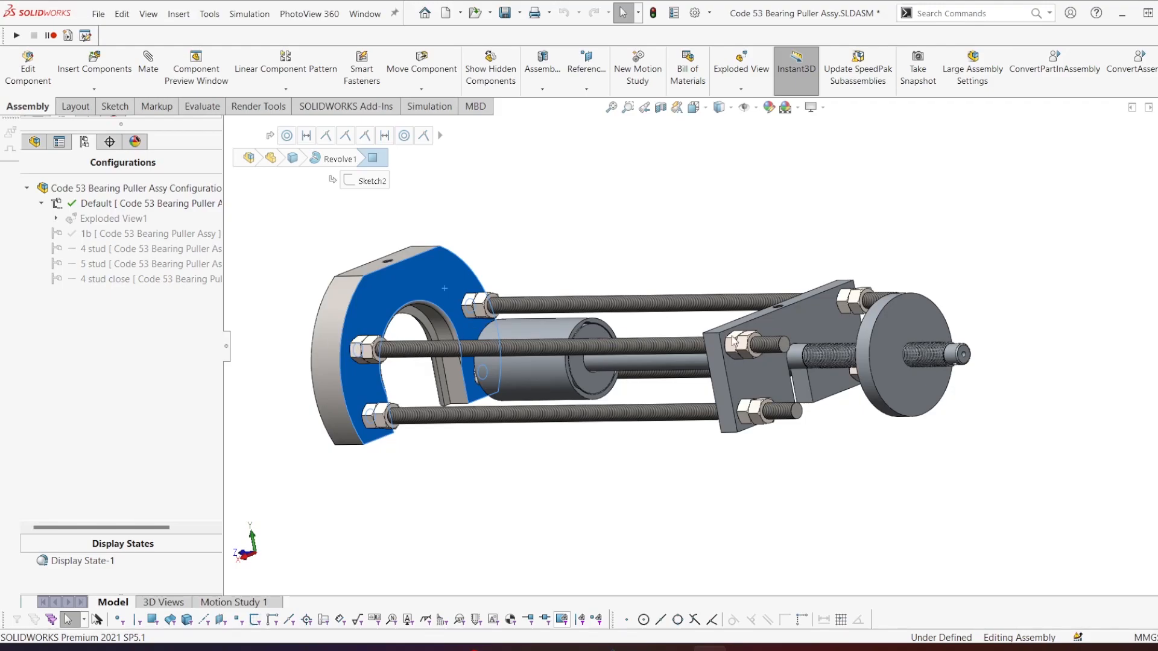
middle_drag(739, 345, 663, 434)
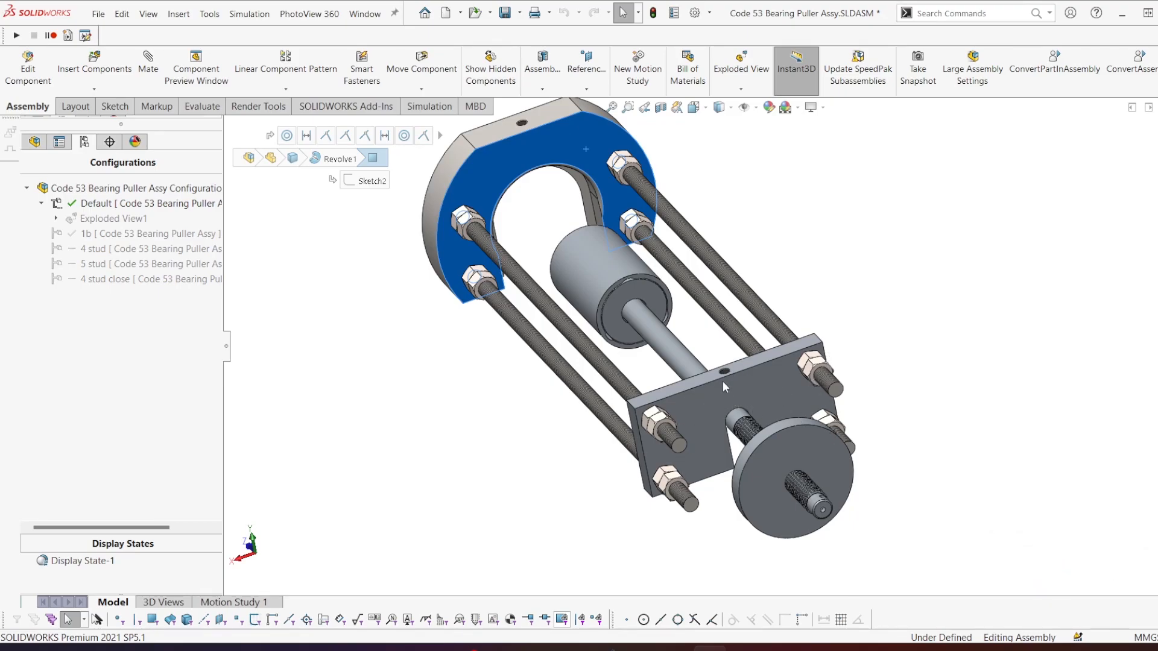
Activate the assembly's 1b configuration and inspect its puller plate and rounded reaction base plate.
double_click(136, 233)
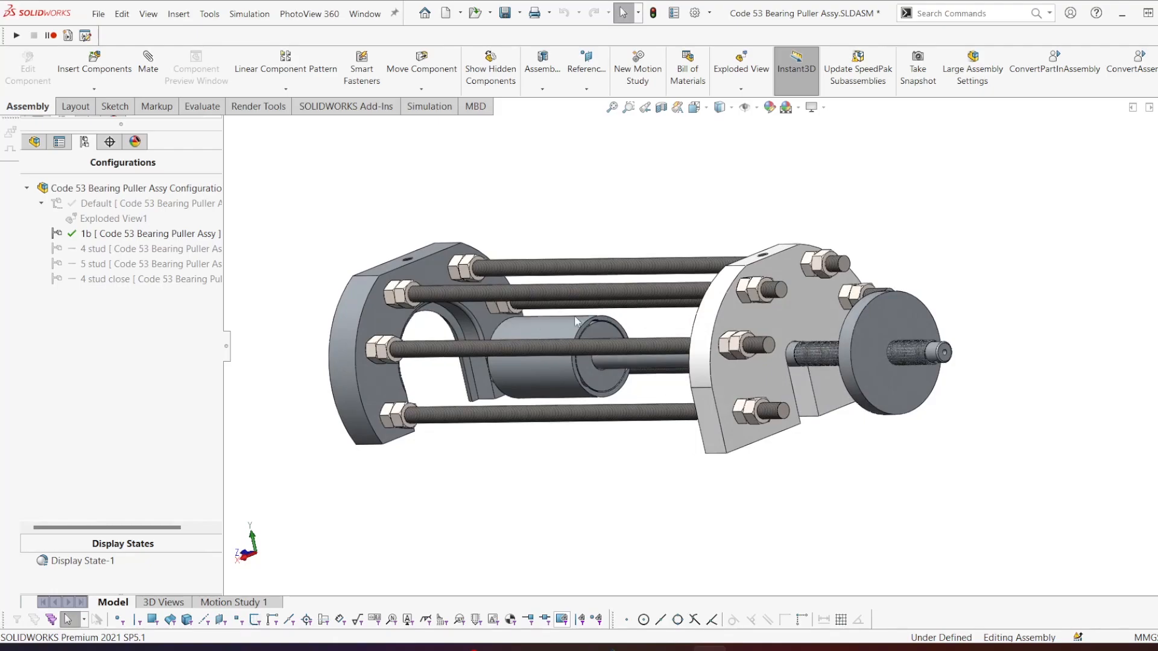
middle_drag(407, 281, 632, 306)
scroll(824, 308, down, 1)
middle_drag(823, 305, 730, 317)
scroll(787, 345, up, 5)
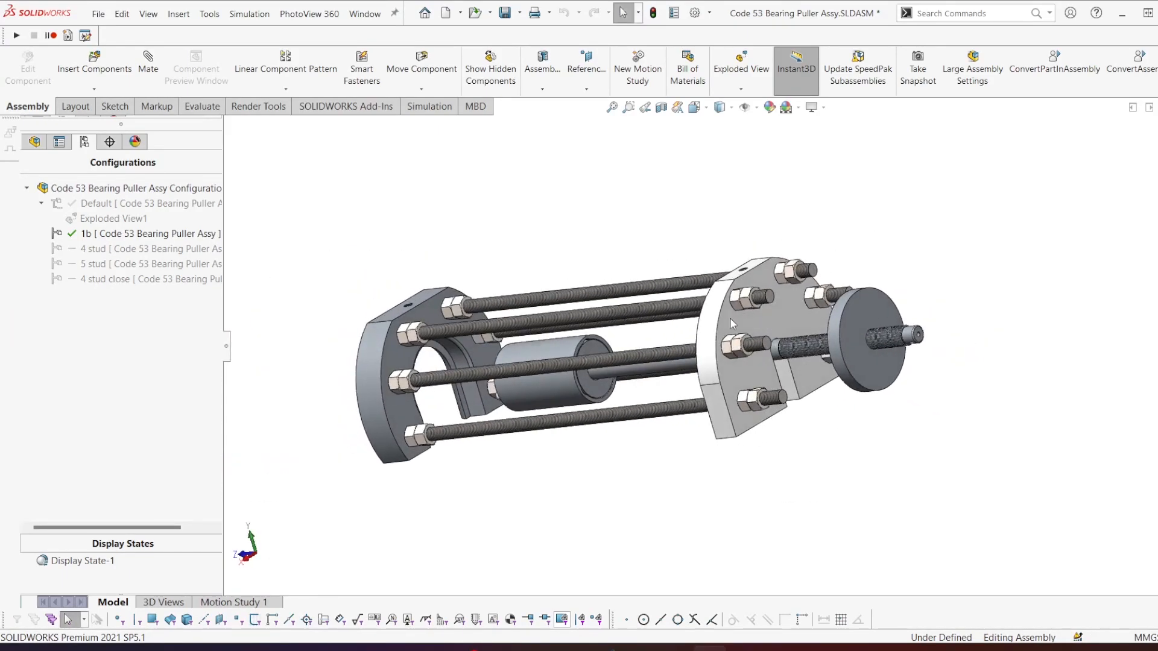
click(395, 359)
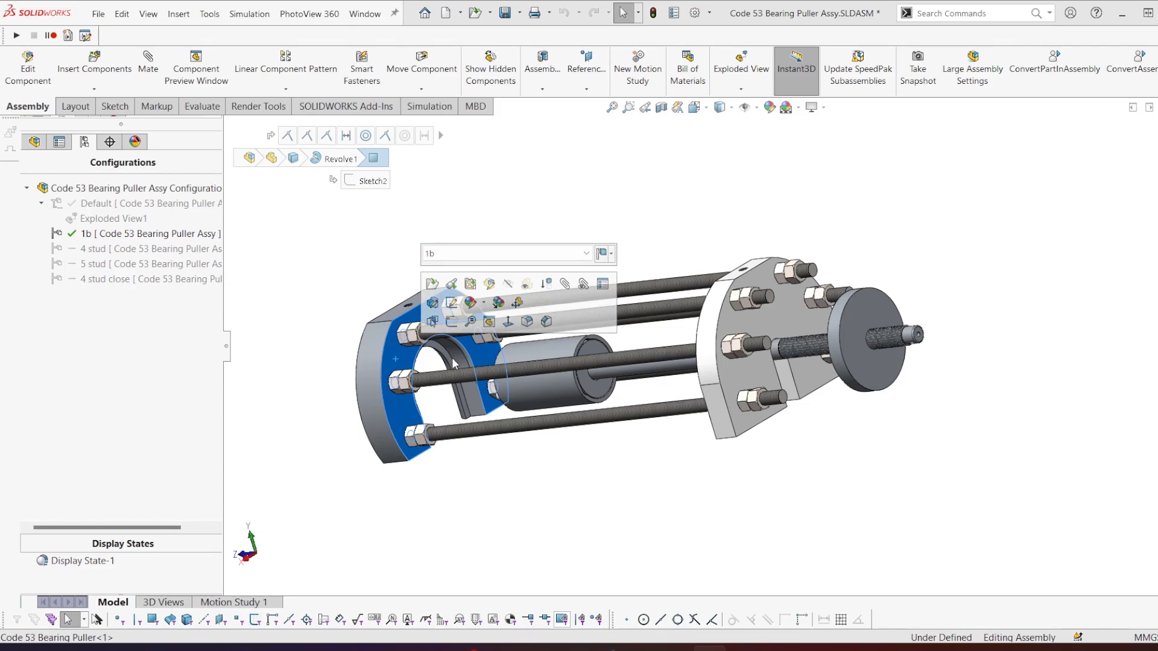
scroll(765, 313, down, 2)
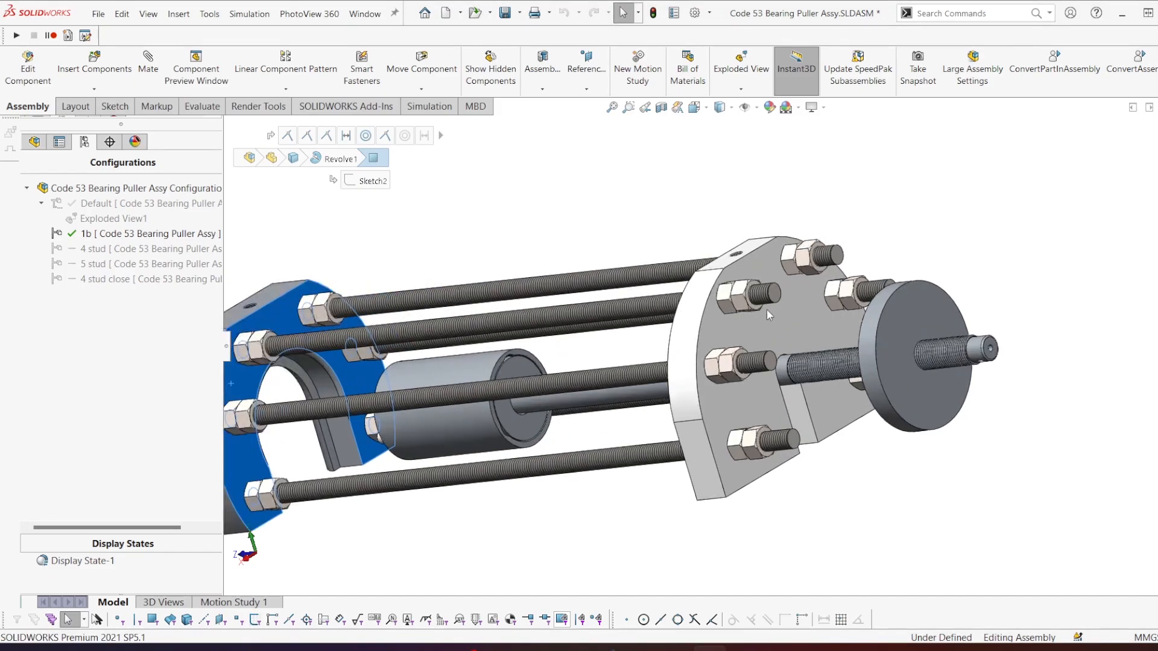
click(773, 316)
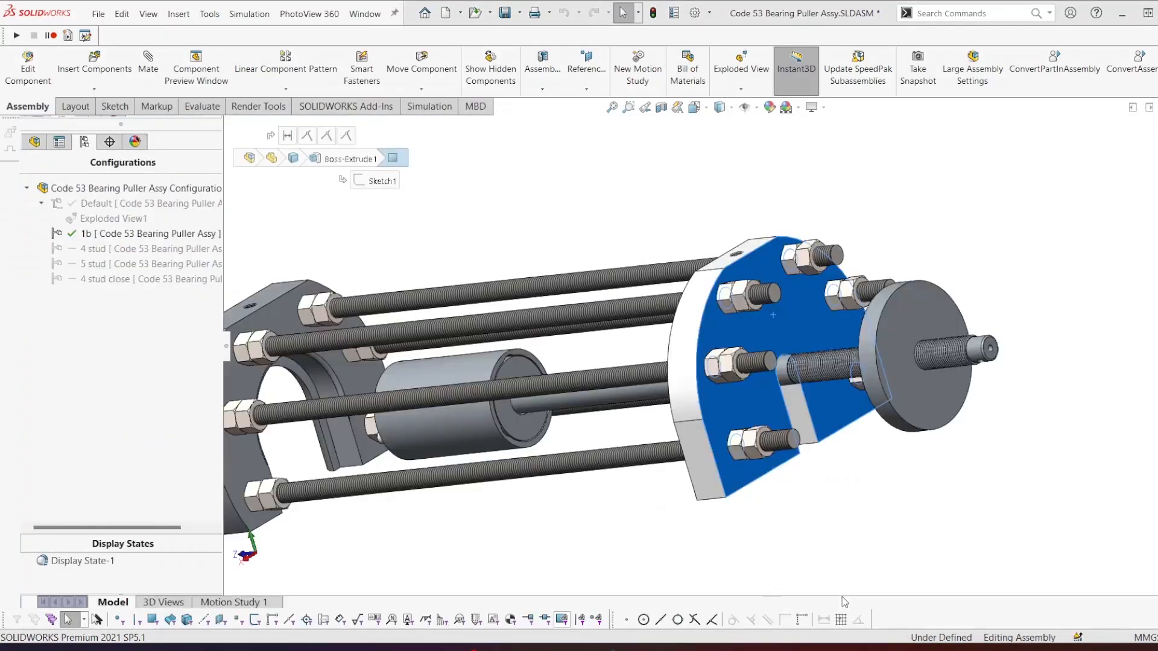
Switch to Reaction Base Plate 2 and examine the von Mises stress plot of the Static 3 from [Static 2] study.
click(844, 602)
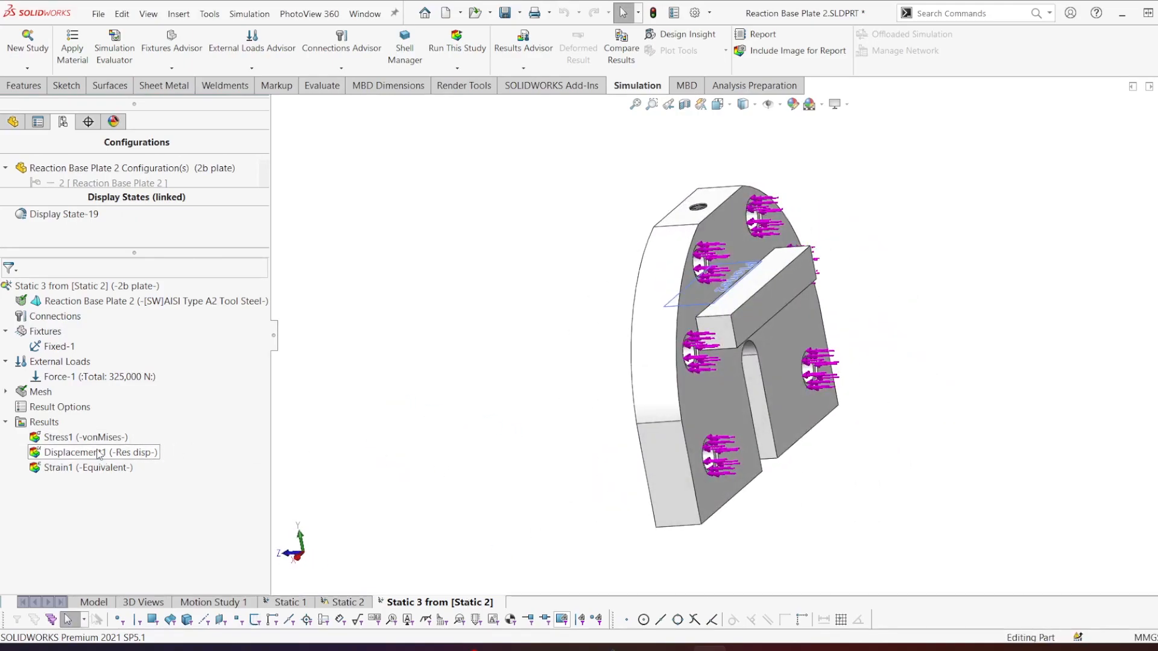
right_click(83, 437)
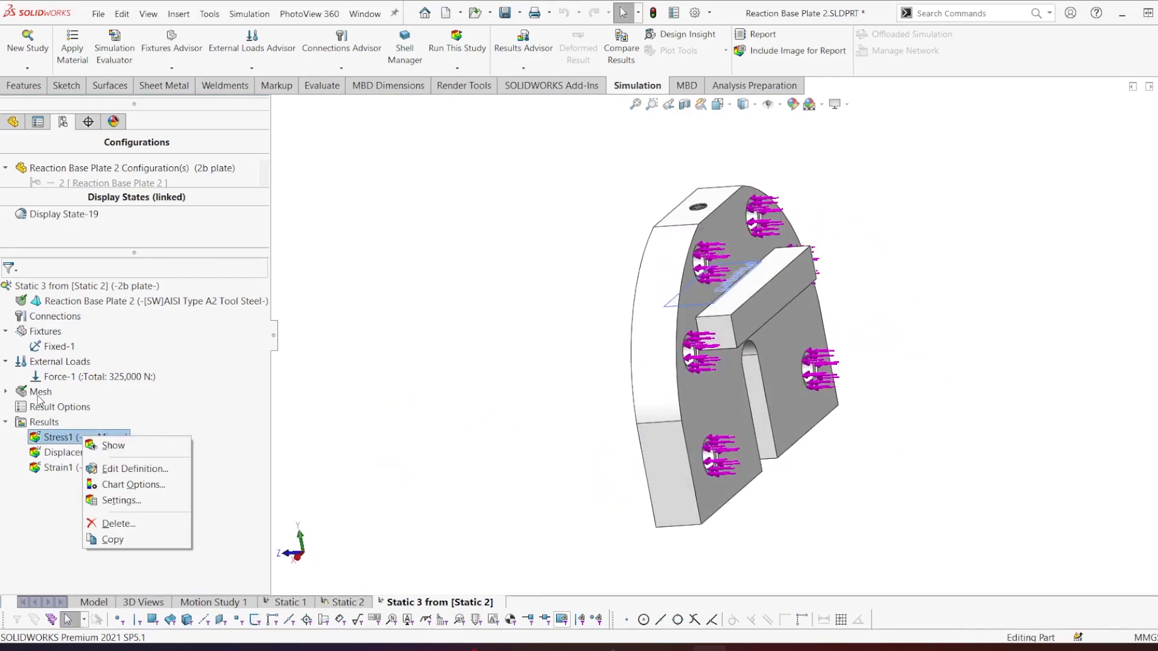
click(38, 396)
double_click(57, 439)
middle_drag(914, 309, 889, 284)
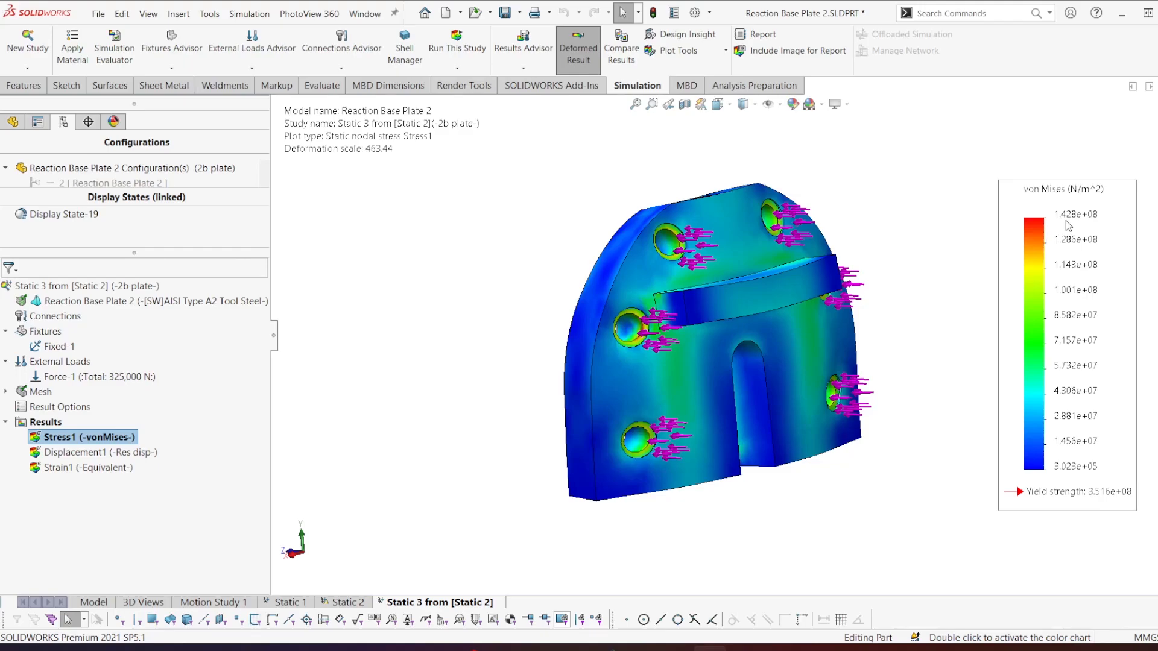
middle_drag(787, 335, 726, 320)
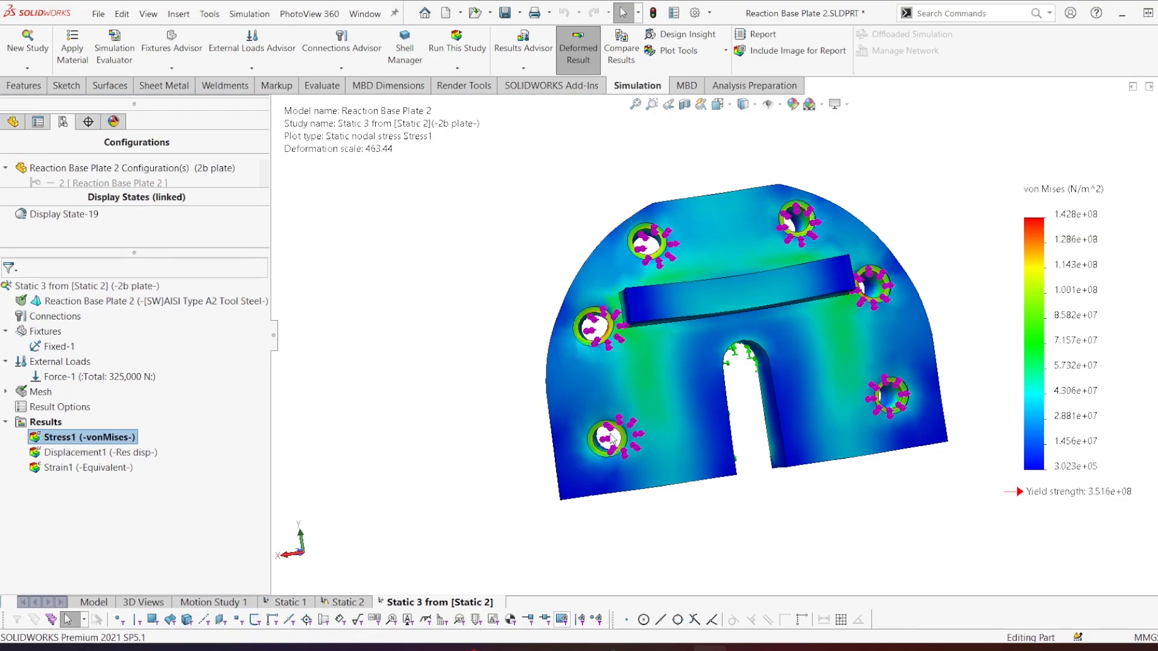
Examine the von Mises stress on both faces and around the holes of Reaction Base Plate 2, and show its displacement plot.
middle_drag(841, 436, 781, 339)
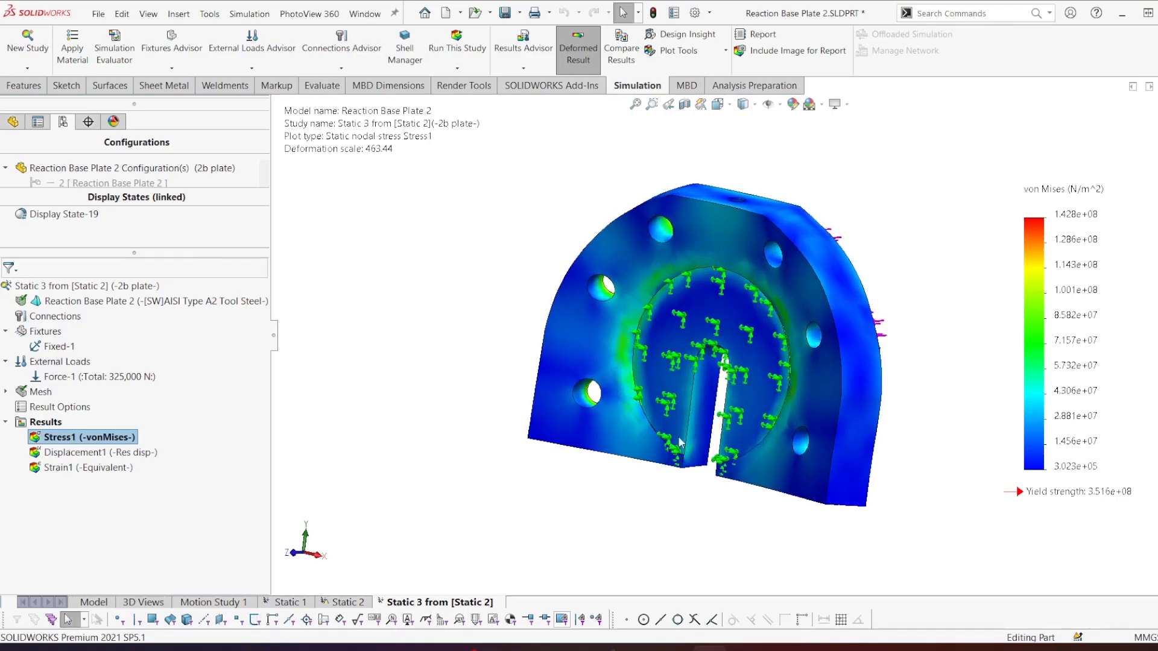
middle_drag(645, 415, 773, 350)
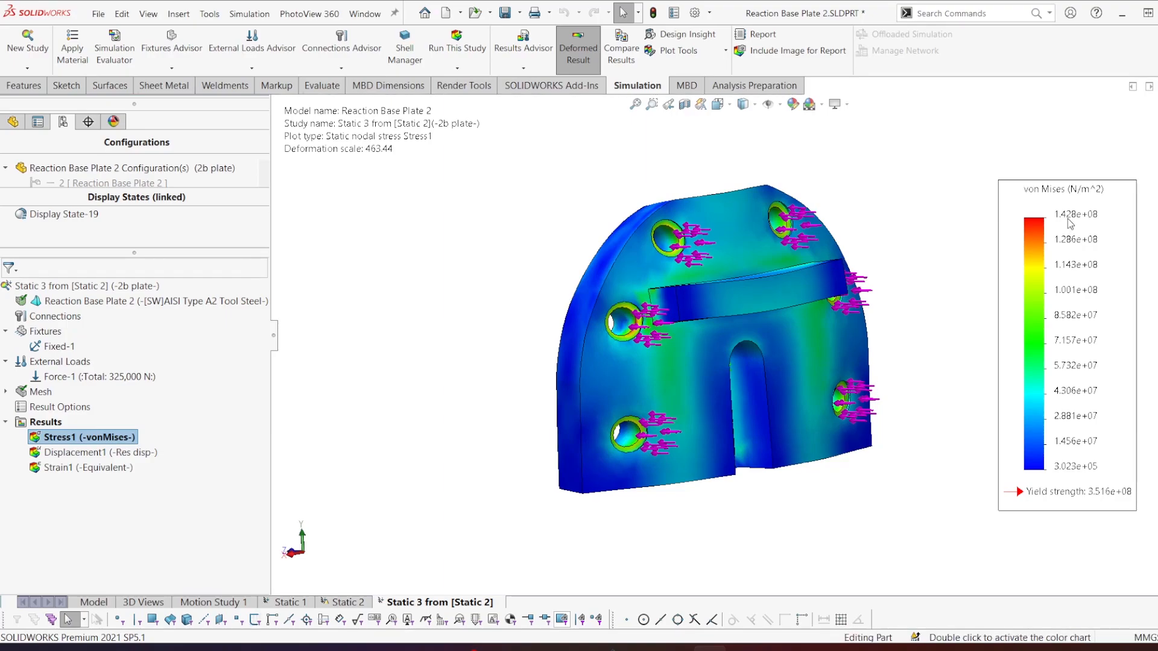
middle_drag(545, 427, 689, 384)
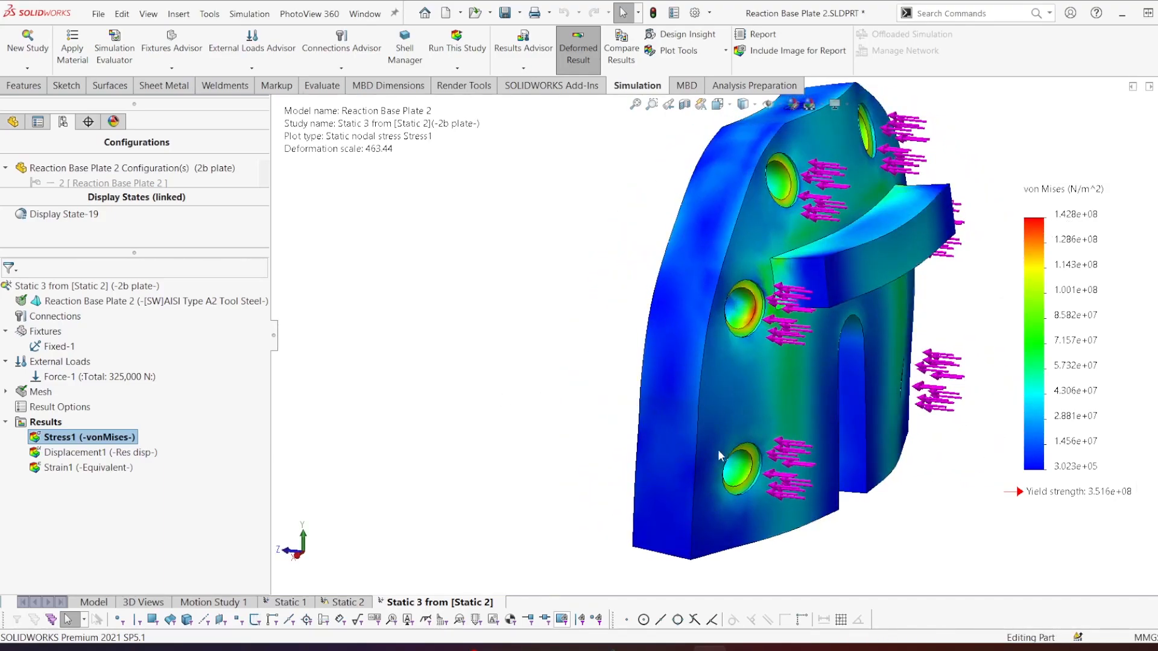
scroll(688, 422, up, 2)
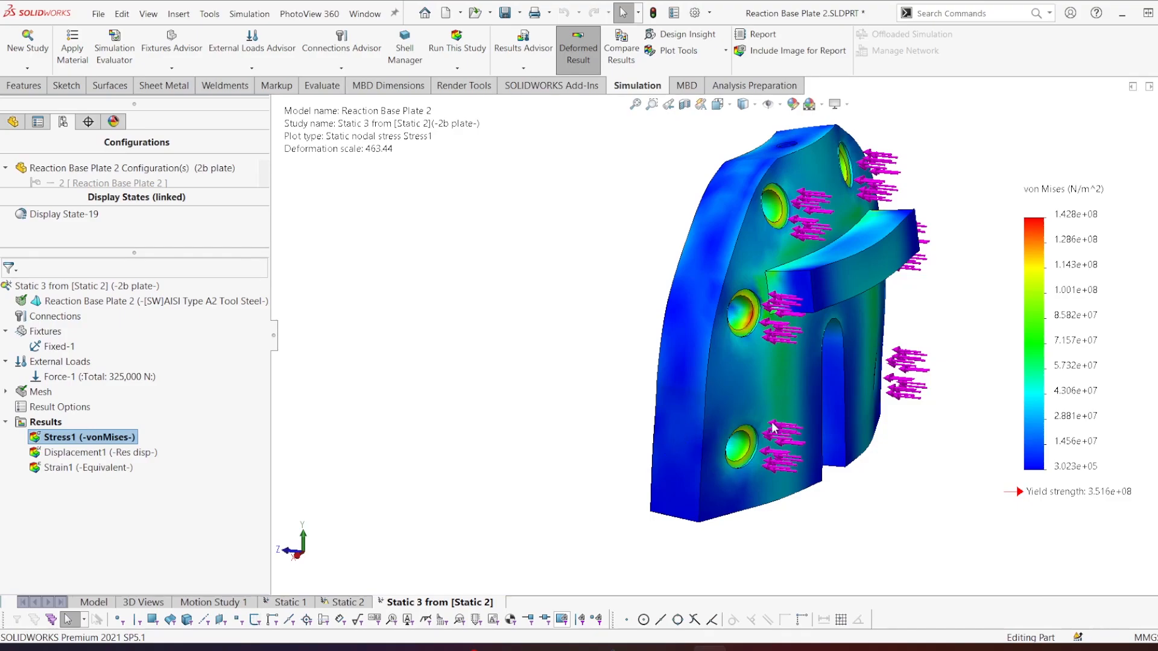
middle_drag(831, 255, 550, 498)
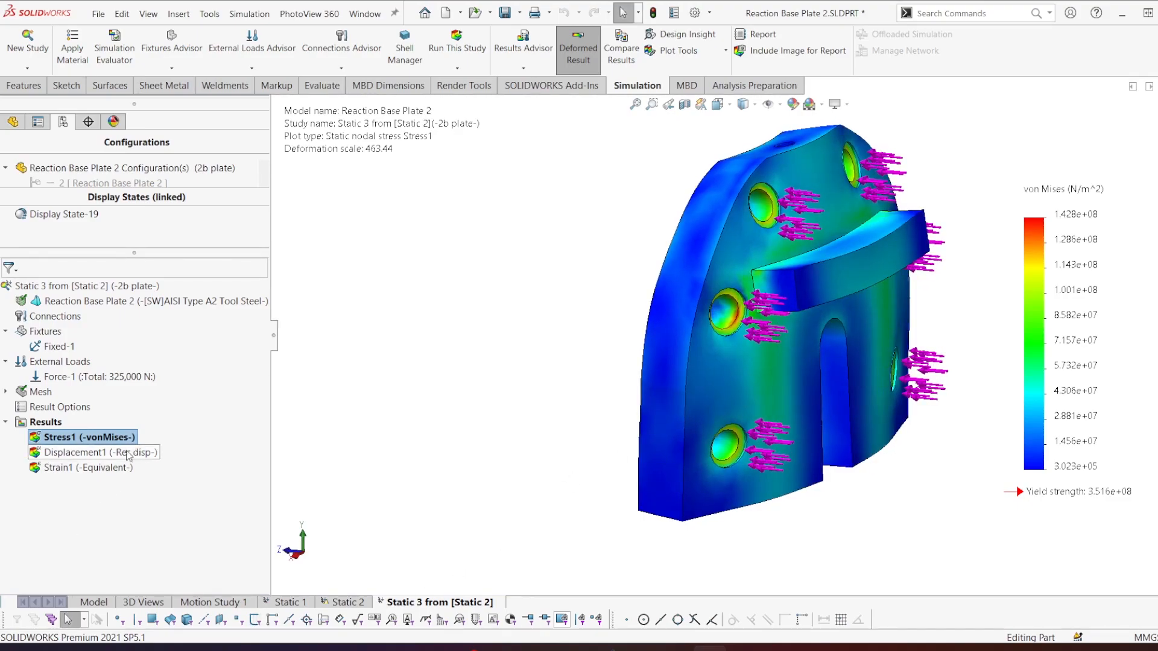
double_click(84, 453)
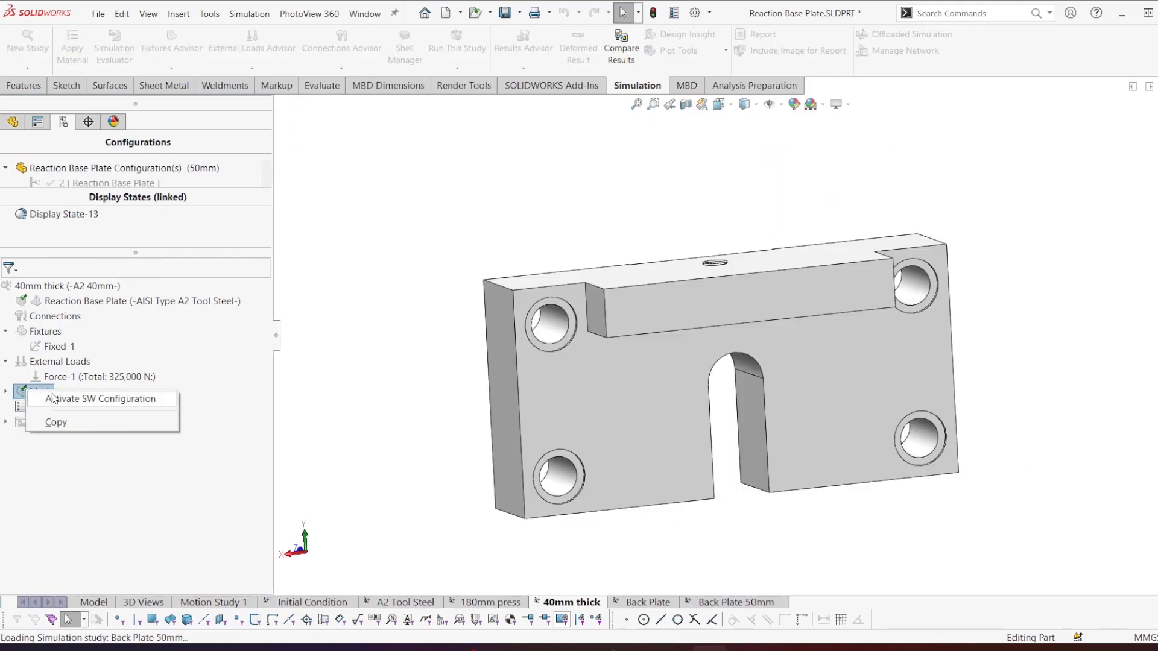
In the Reaction Base Plate part, activate the configuration of the 40mm thick study, followed by that of the Back Plate study.
click(154, 470)
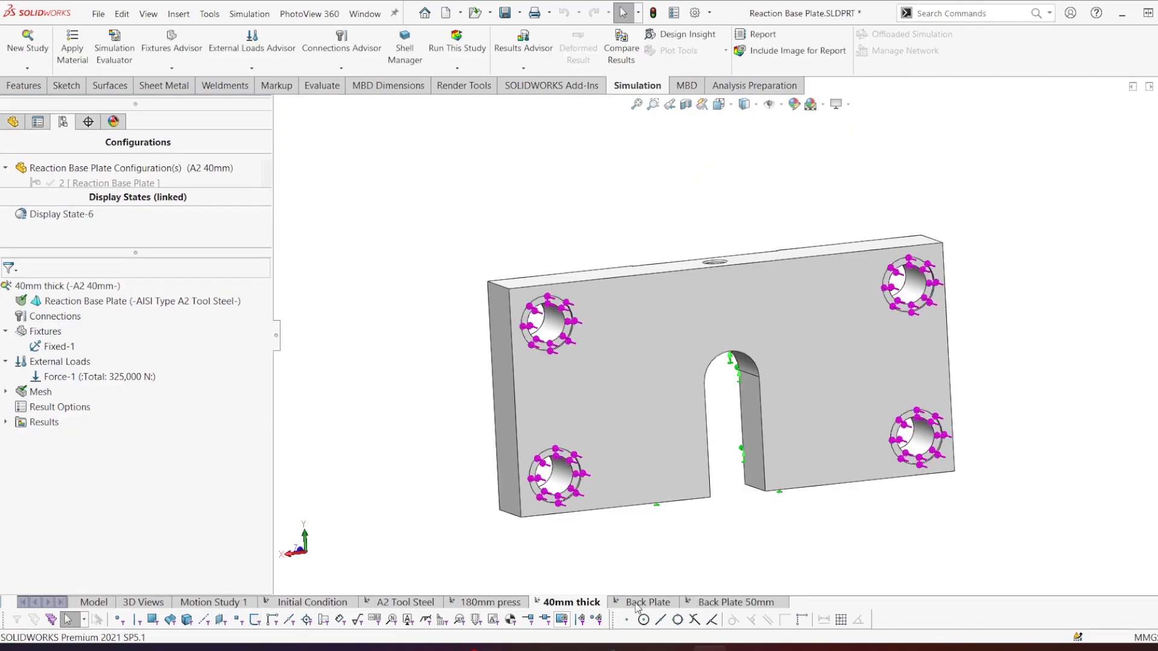
click(645, 602)
right_click(54, 386)
click(76, 403)
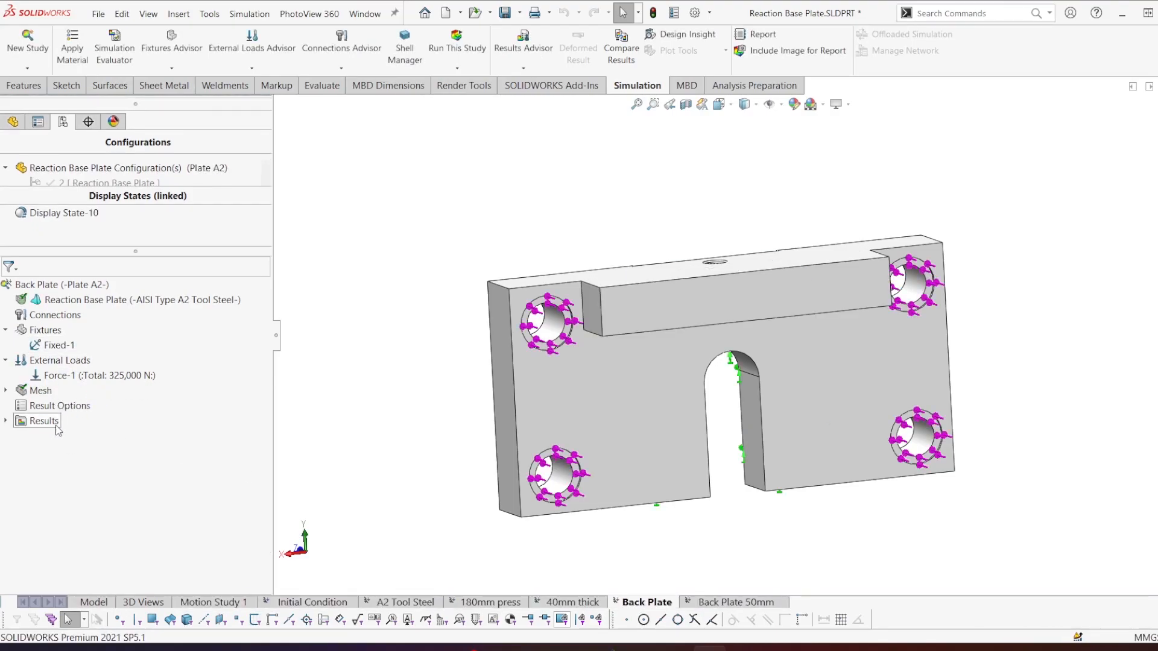
Show the Back Plate study's von Mises stress and displacement plots and examine the deformed plate from its end.
double_click(74, 436)
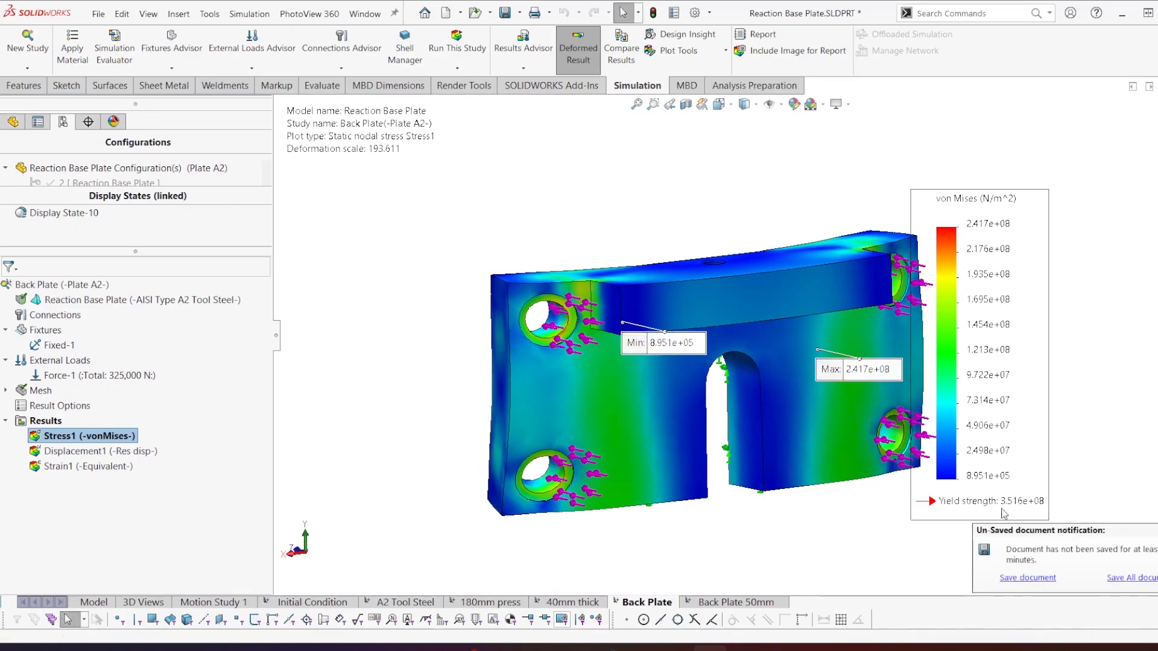
double_click(121, 450)
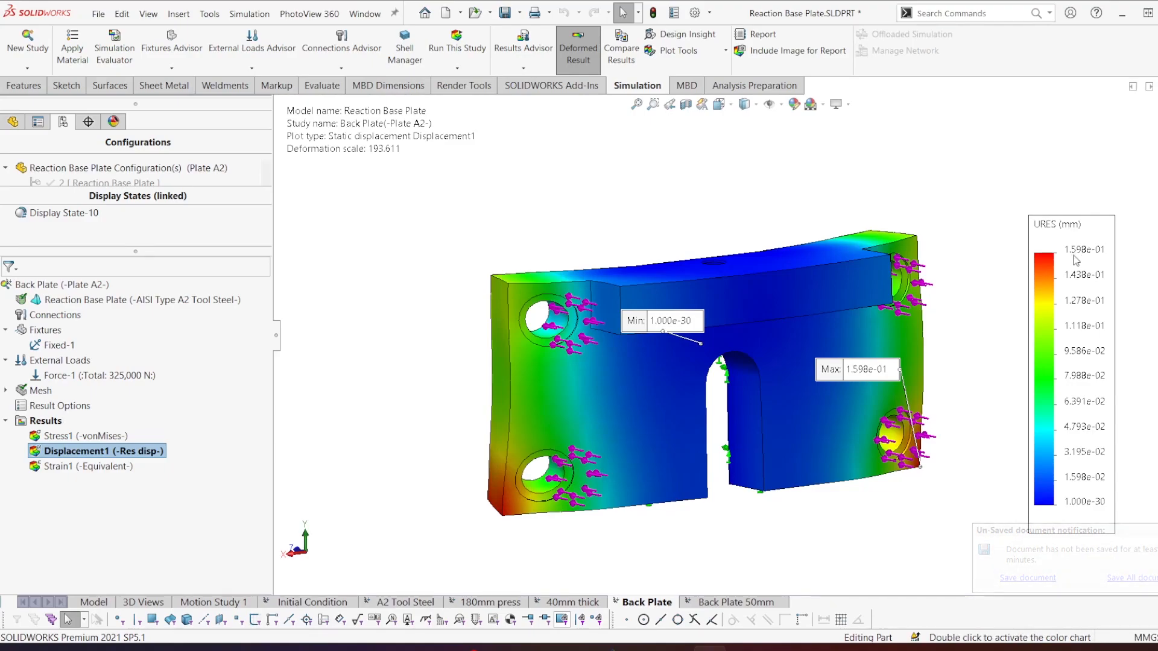
middle_drag(719, 370, 761, 429)
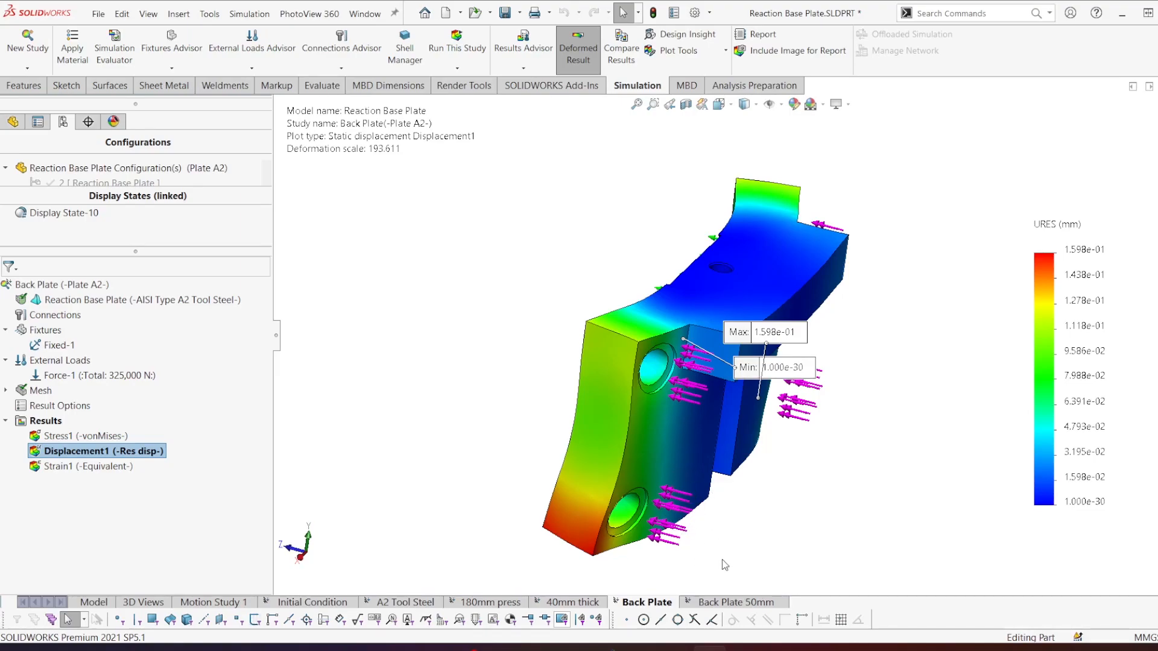
Activate the Back Plate 50mm study's configuration and show its von Mises stress and displacement plots.
click(720, 603)
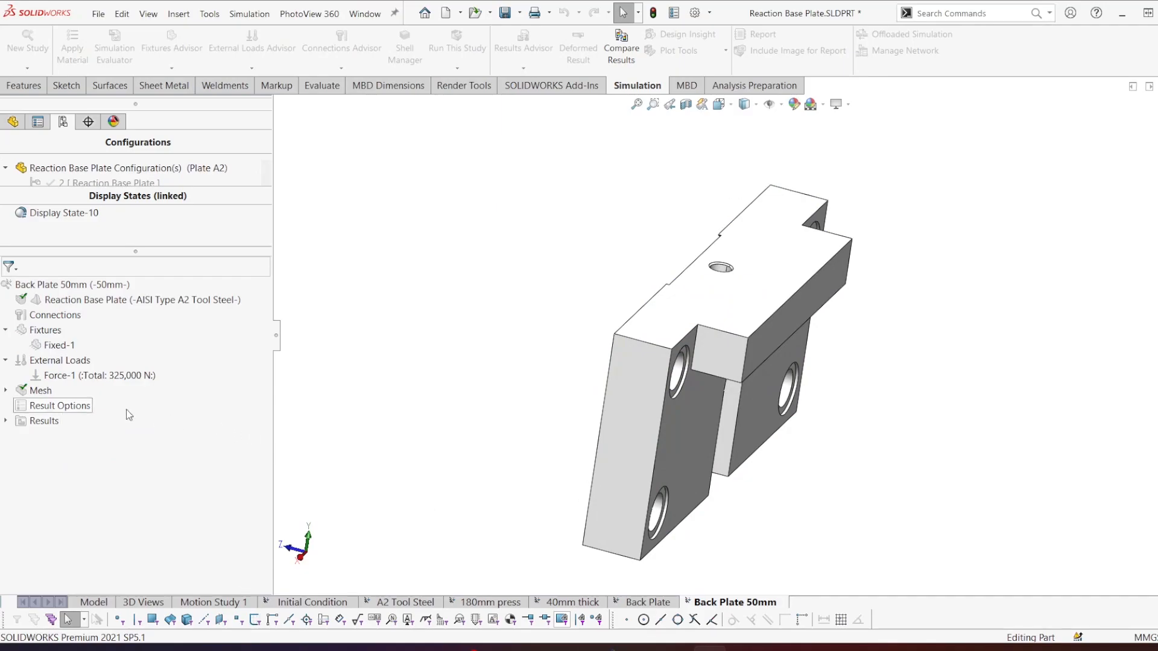
right_click(78, 406)
click(151, 410)
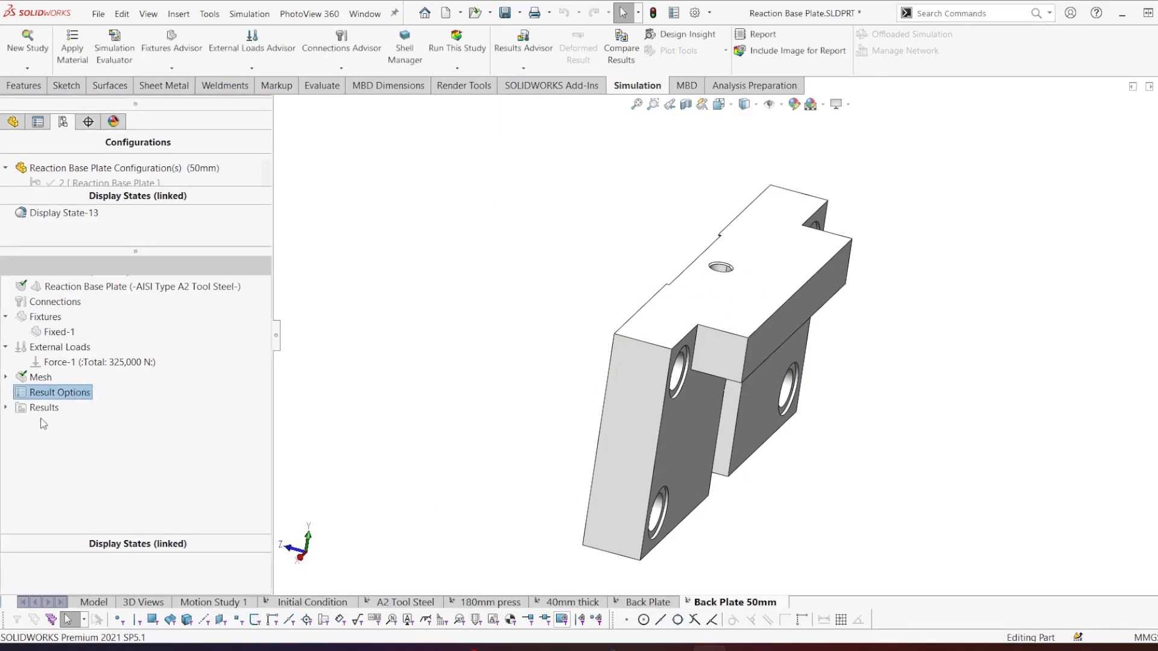
double_click(44, 420)
double_click(59, 436)
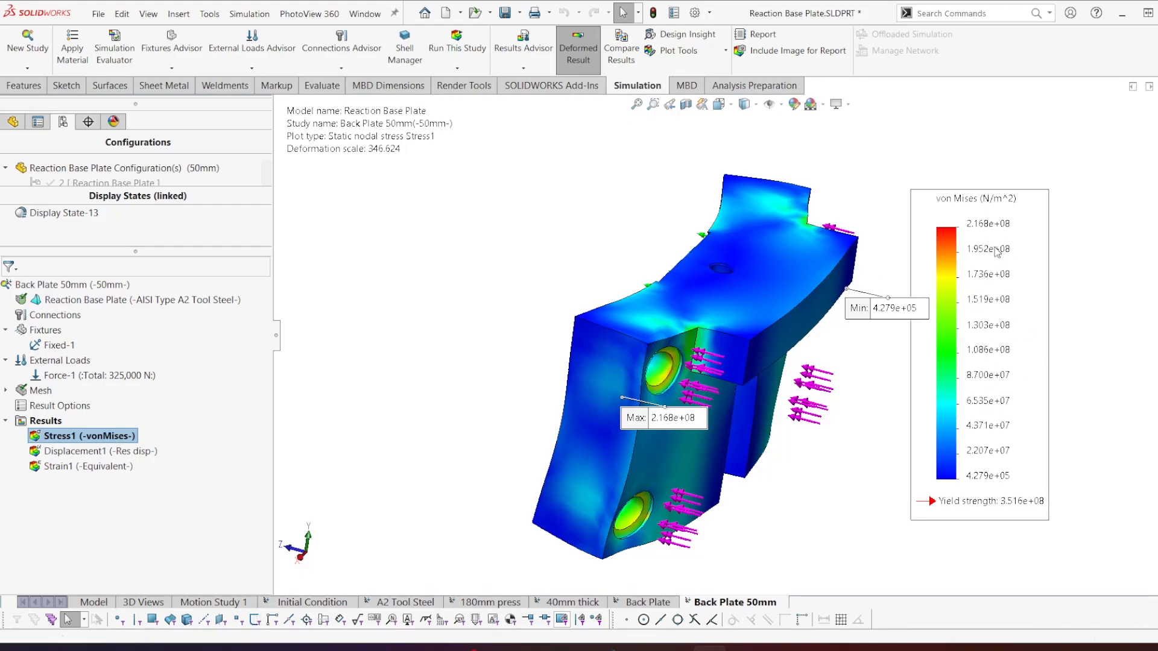
click(139, 453)
double_click(139, 452)
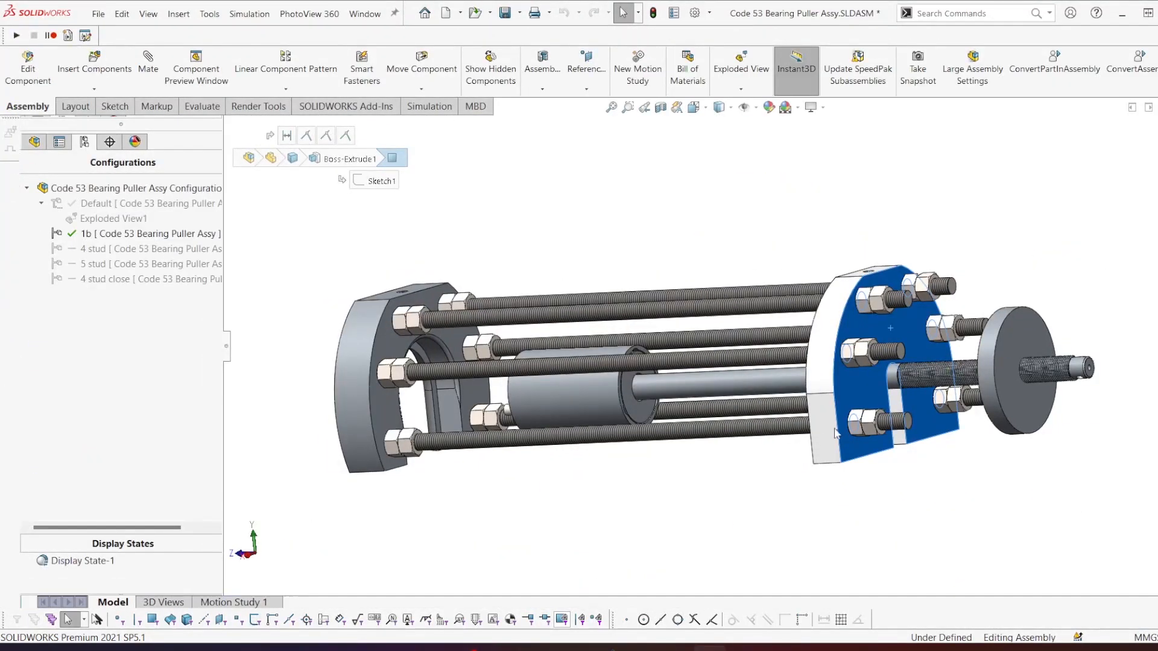
Examine the studs, puller plate and reaction base plate of the Code 53 Bearing Puller assembly in configuration 1b.
middle_drag(838, 433, 739, 369)
scroll(848, 392, down, 4)
scroll(737, 368, up, 4)
middle_drag(565, 368, 583, 312)
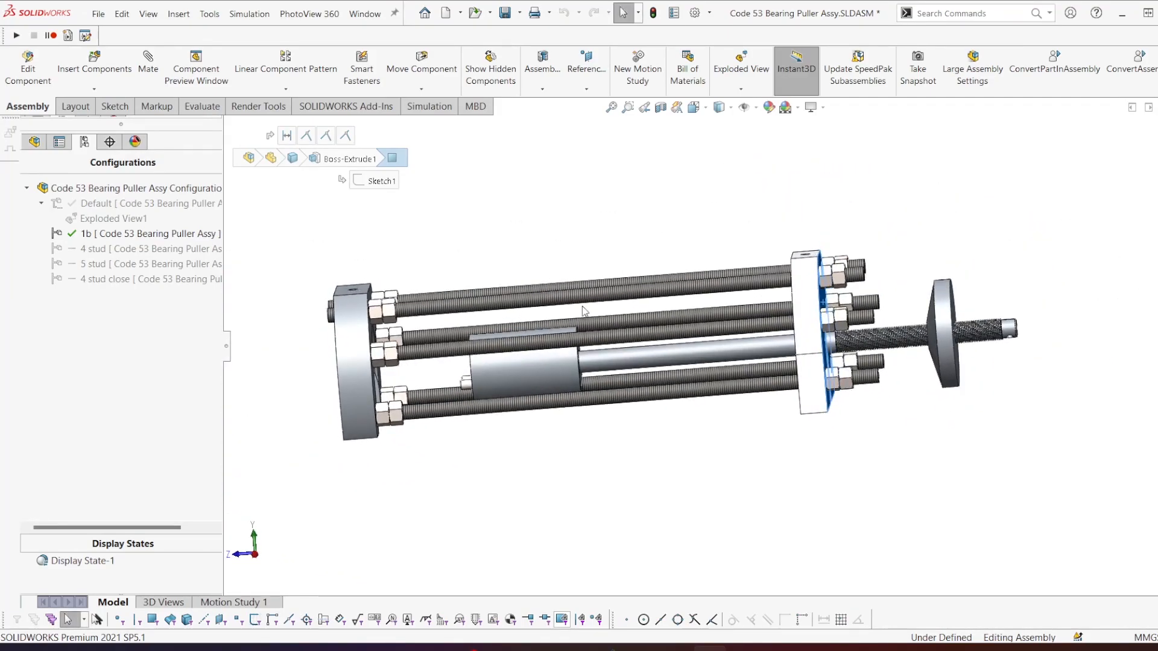
middle_drag(897, 273, 845, 422)
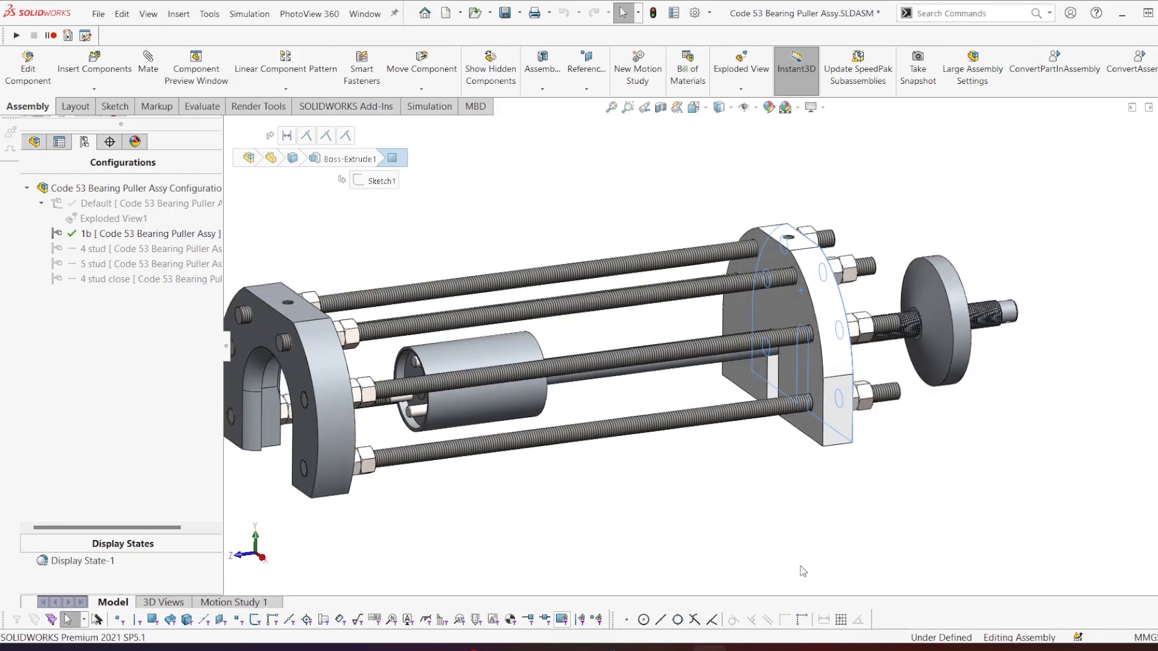
Switch to File Explorer, open the image 3 back plate vs 40mm.png full-size and compare the two studies' stress and displacement plots.
click(589, 641)
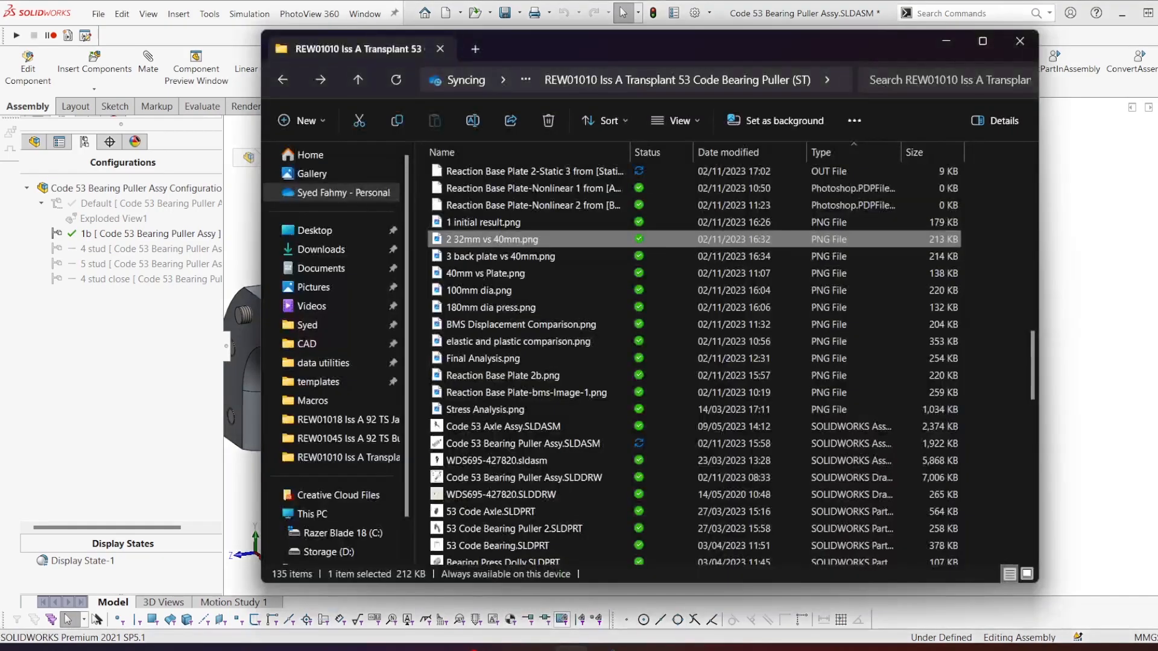
double_click(500, 258)
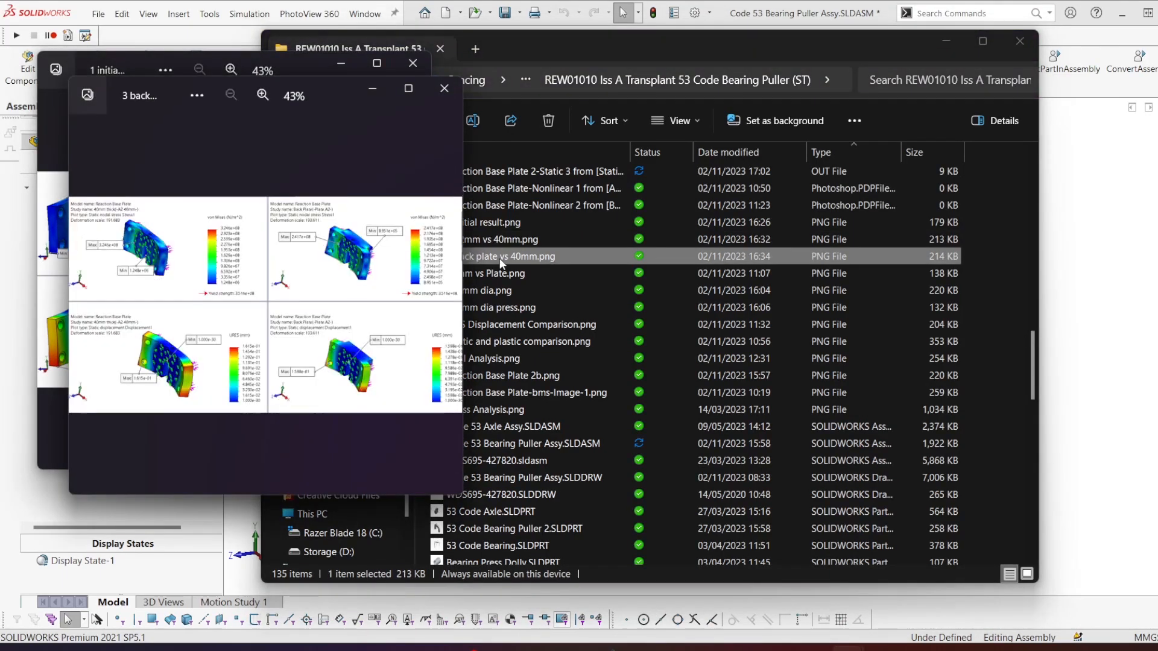
click(410, 88)
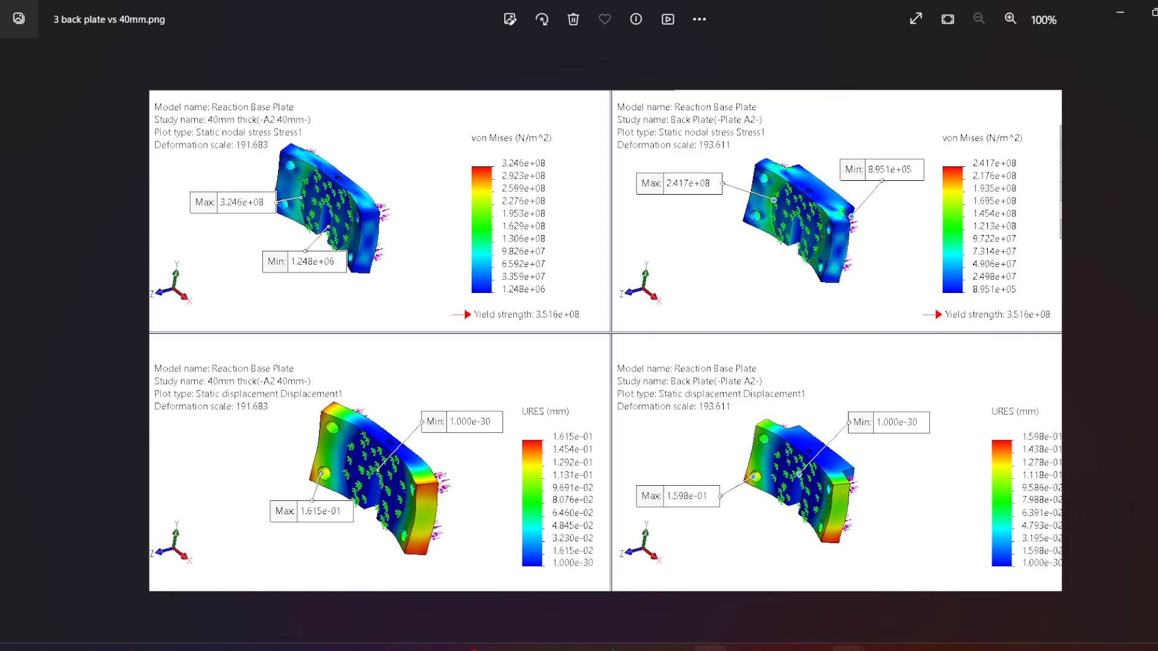
Return to the Code 53 Bearing Puller assembly in SOLIDWORKS and inspect the outer face and nuts of its rounded reaction plate.
mouse_move(694, 647)
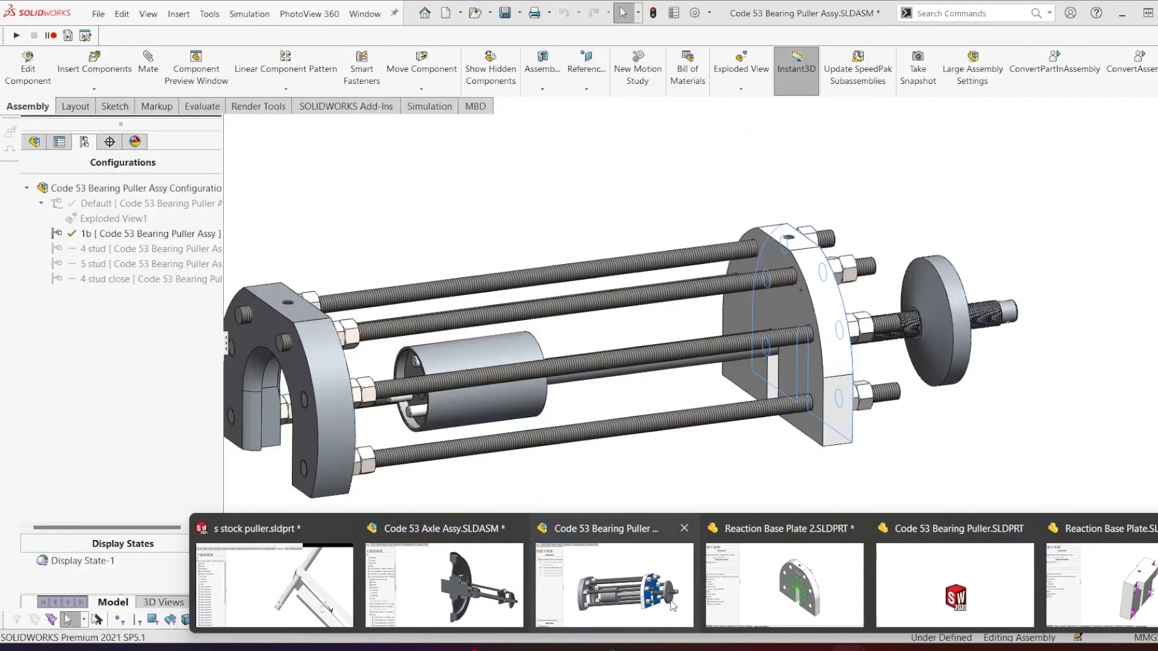
click(672, 606)
middle_drag(638, 429, 701, 433)
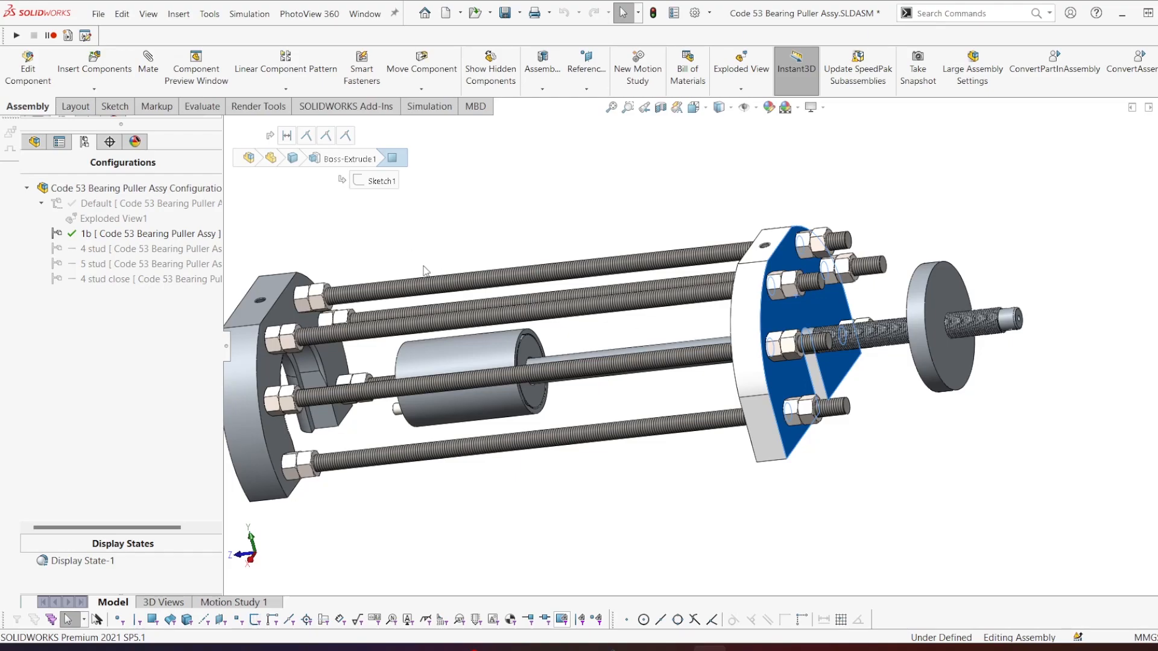
Switch to the Reaction Base Plate part and inspect the 50mm configuration's face with the circular recess and slot.
mouse_move(693, 647)
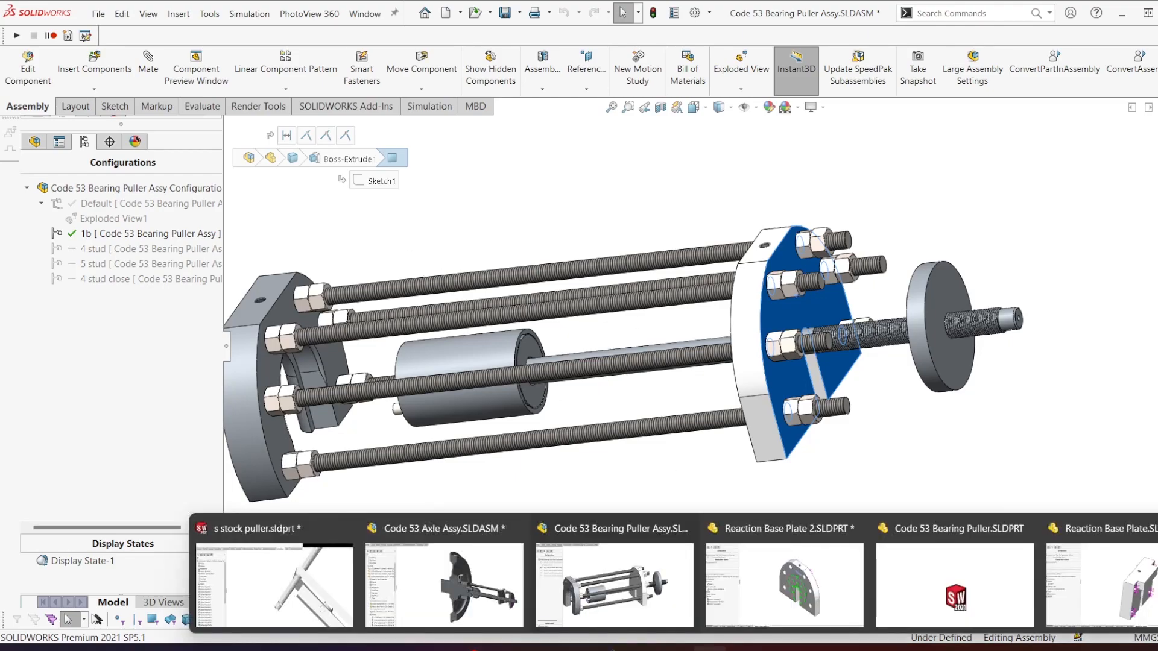
click(1104, 579)
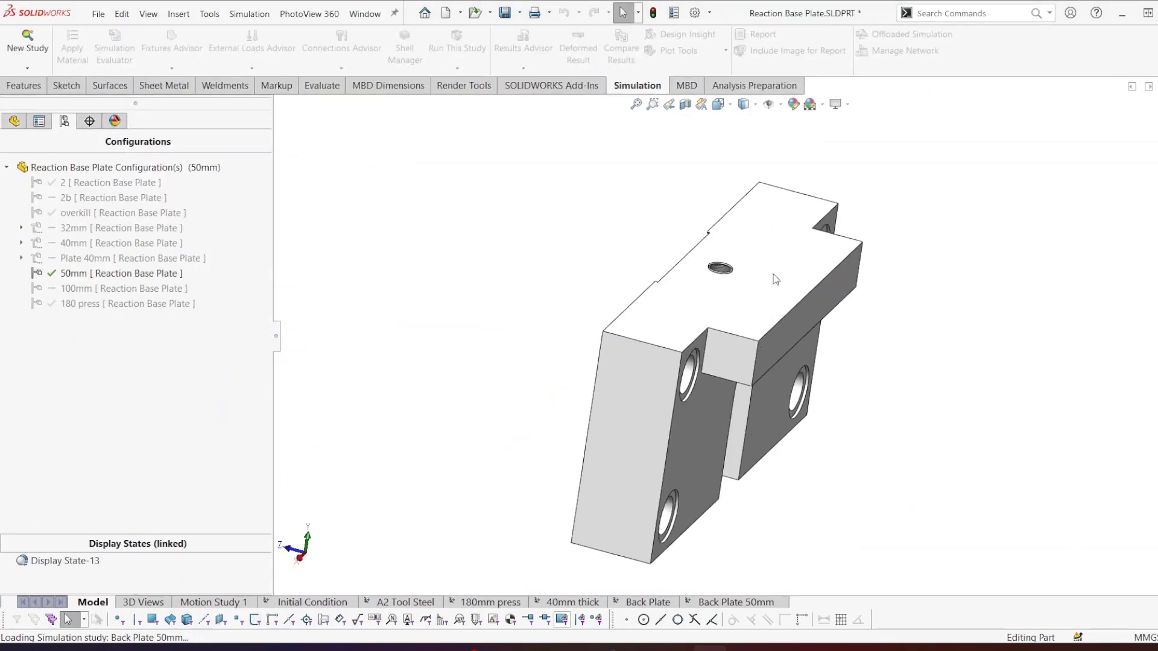
middle_drag(758, 322, 819, 265)
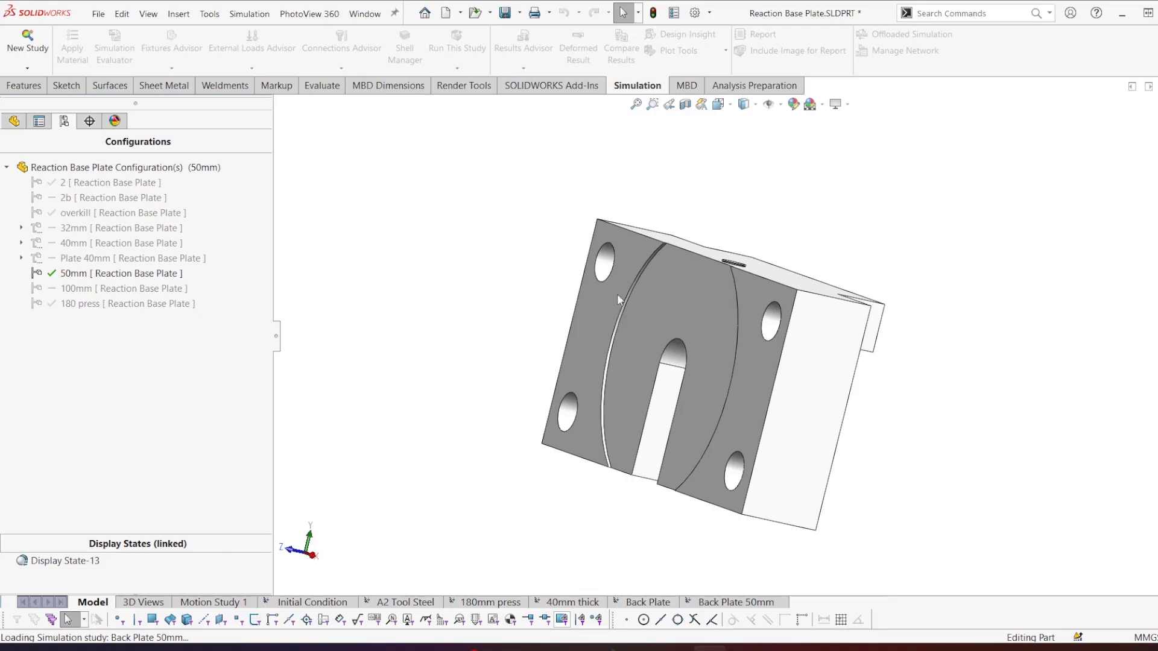
mouse_move(709, 649)
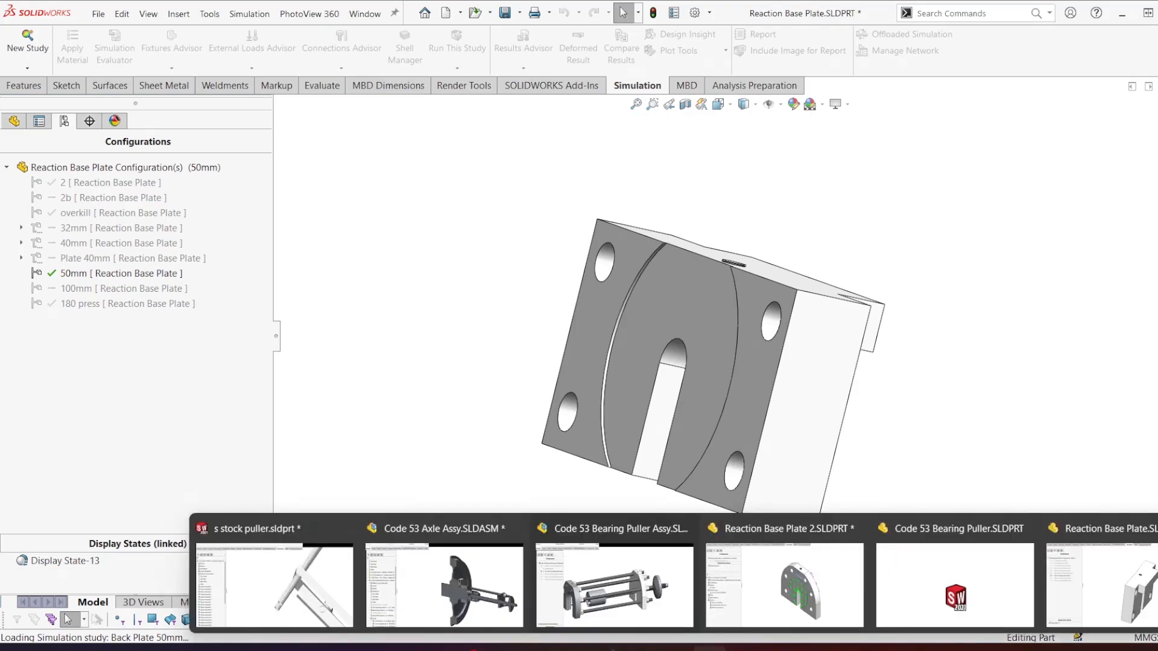